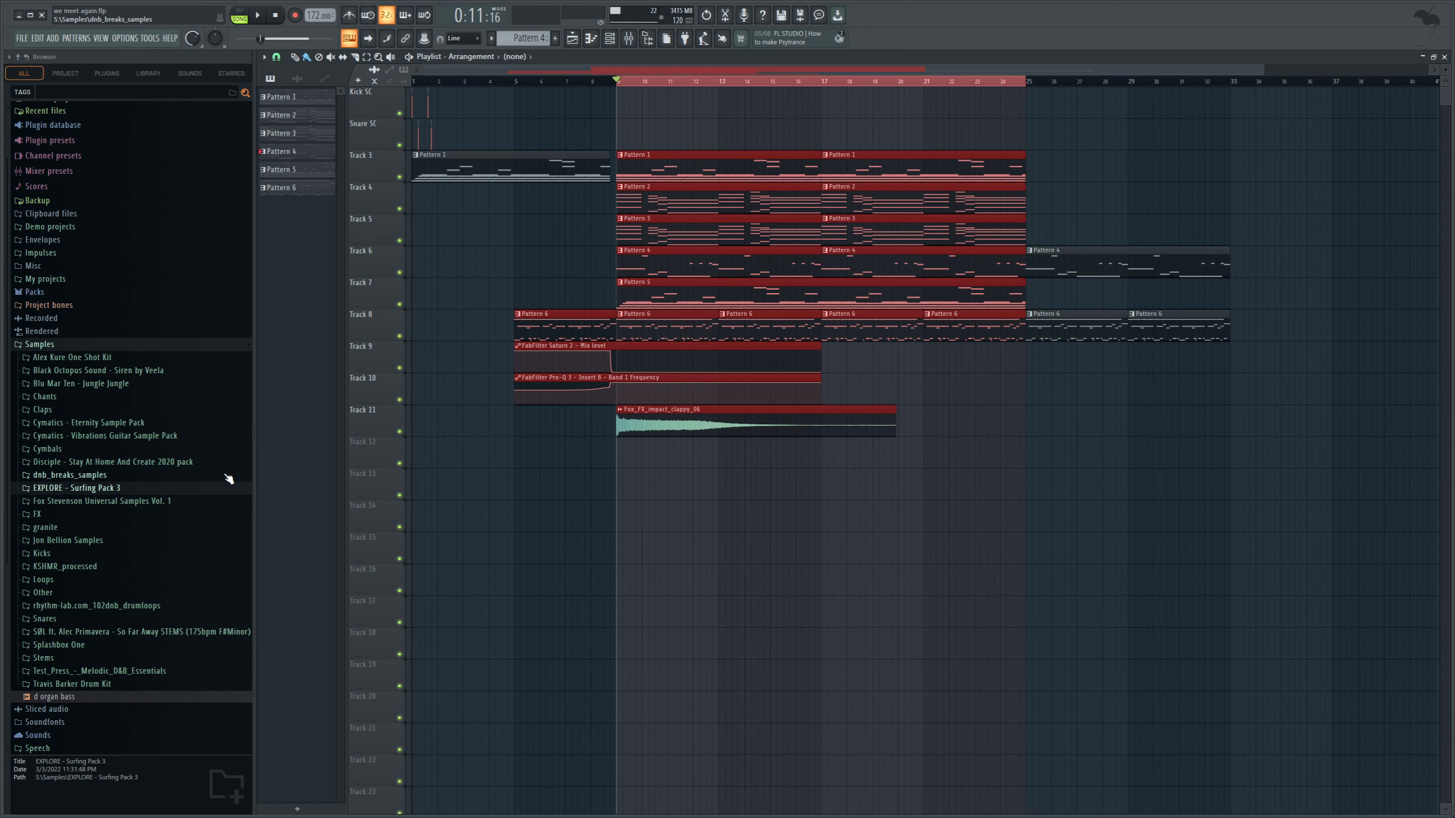
Step: From the Fox Stevenson Universal Samples Vol. 1 Top_loops folder, place Fox_top_loop_easymode_01_172 on Track 12, filling bars 9 through 24
{"action": "left_click", "coordinate": [210, 500]}
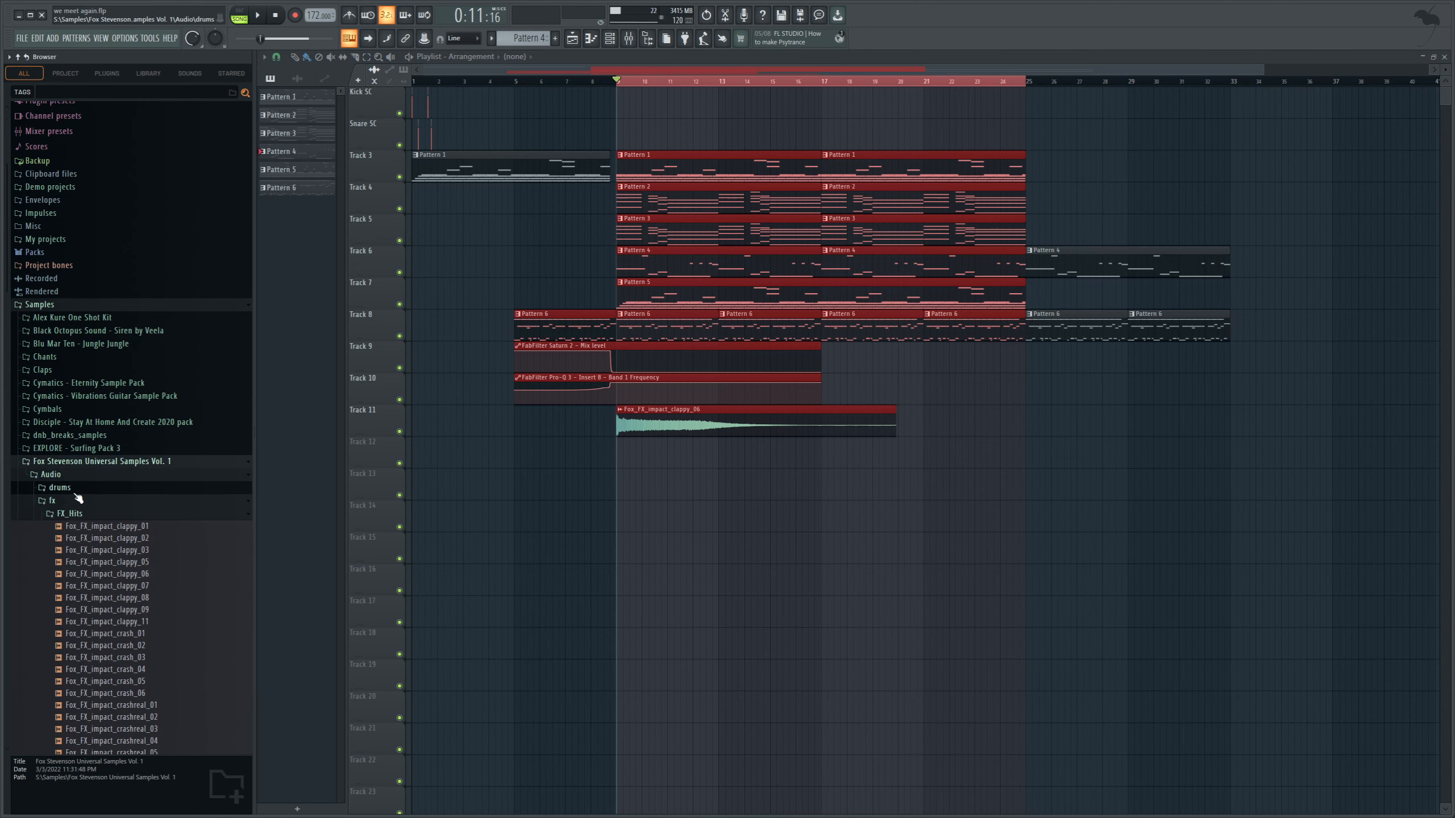
{"action": "left_click", "coordinate": [75, 490]}
{"action": "left_click", "coordinate": [94, 504]}
{"action": "left_click", "coordinate": [83, 527]}
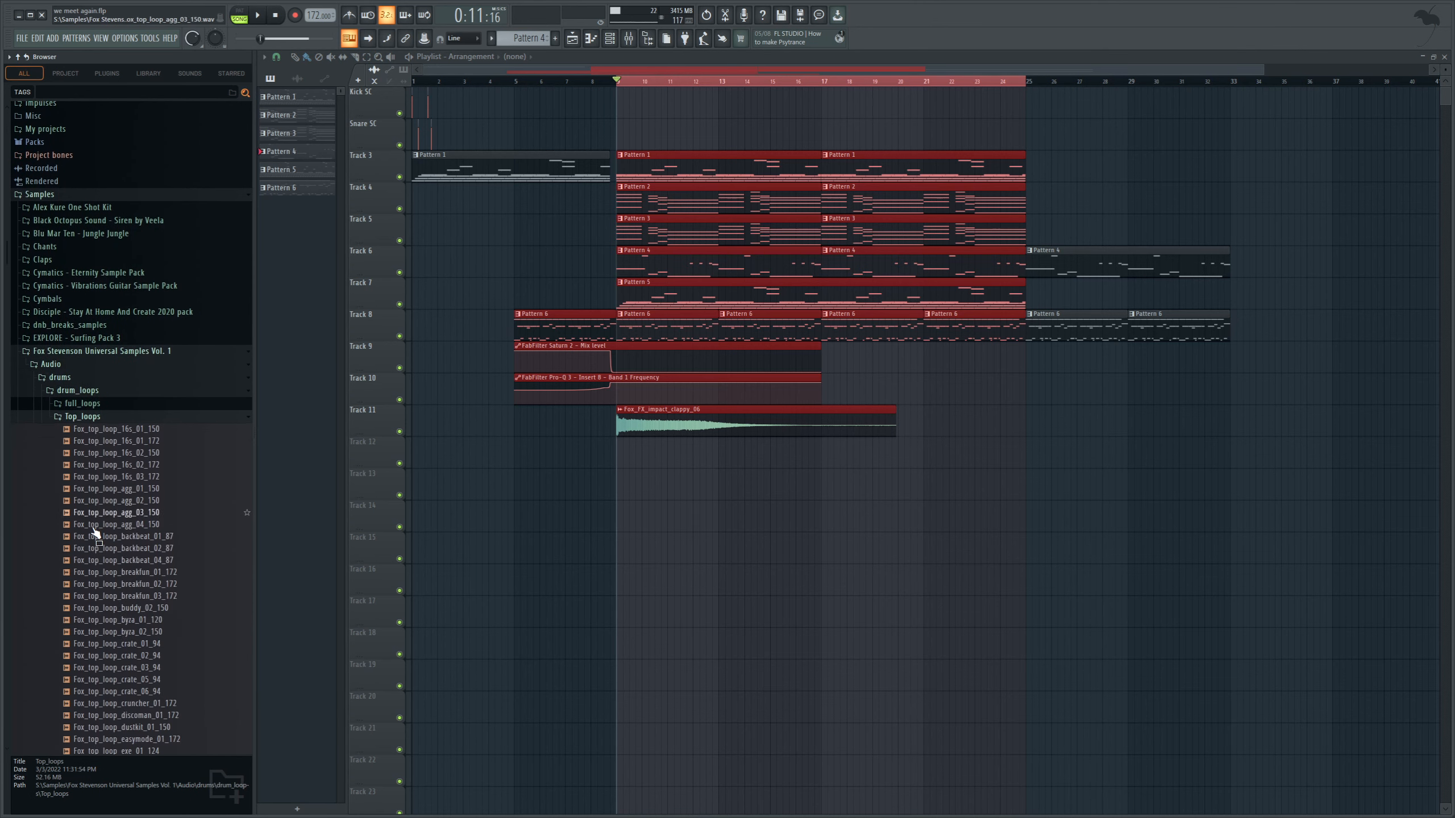
{"action": "mouse_move", "coordinate": [166, 647]}
{"action": "left_mouse_down"}
{"action": "mouse_move", "coordinate": [616, 463]}
{"action": "mouse_move", "coordinate": [1001, 471]}
{"action": "left_mouse_up"}
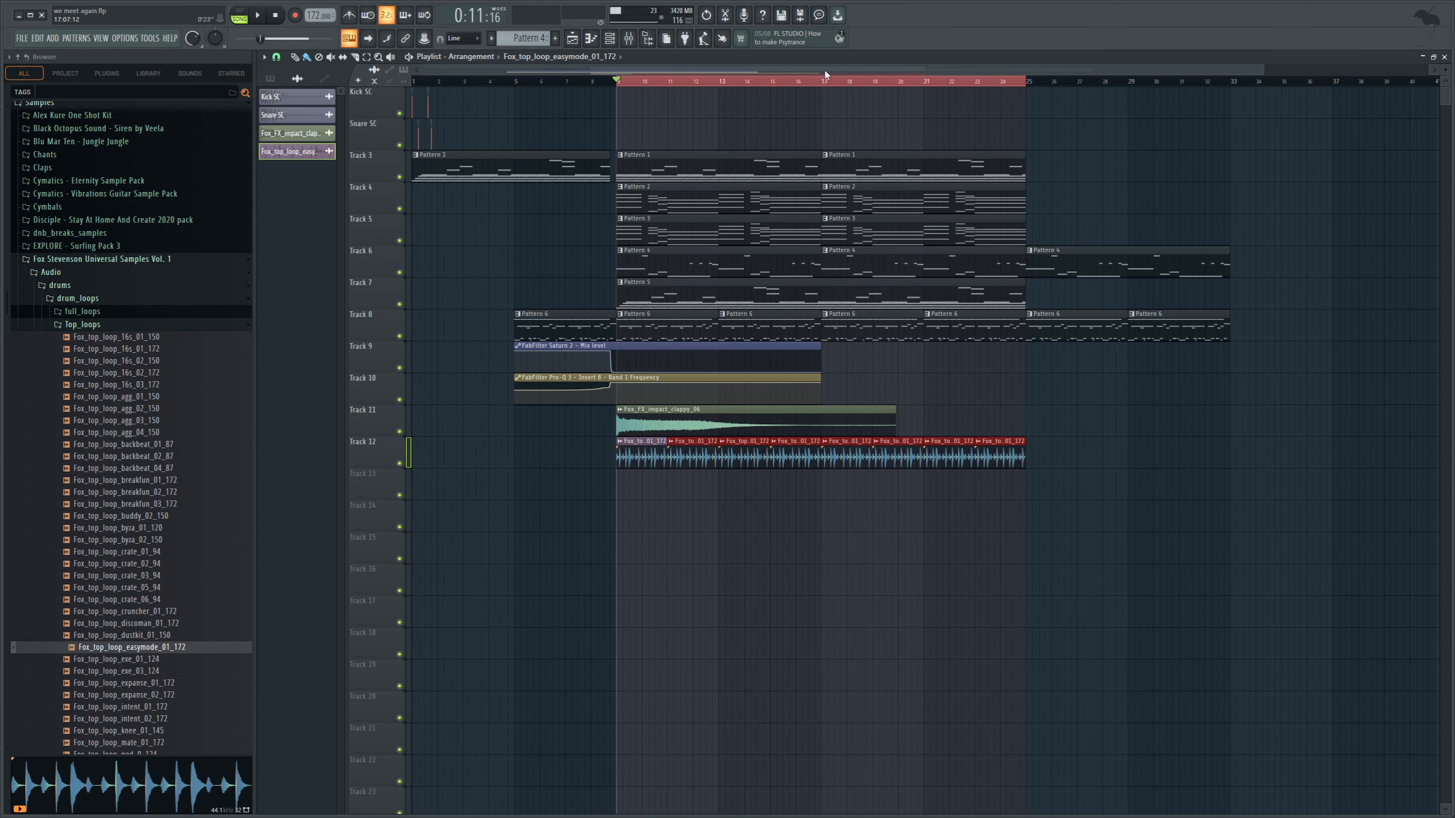
Step: Clear the playlist time selection and route the easymode top loop's audio clip to mixer Insert 10
{"action": "left_click_drag", "start_coordinate": [825, 71], "coordinate": [861, 92]}
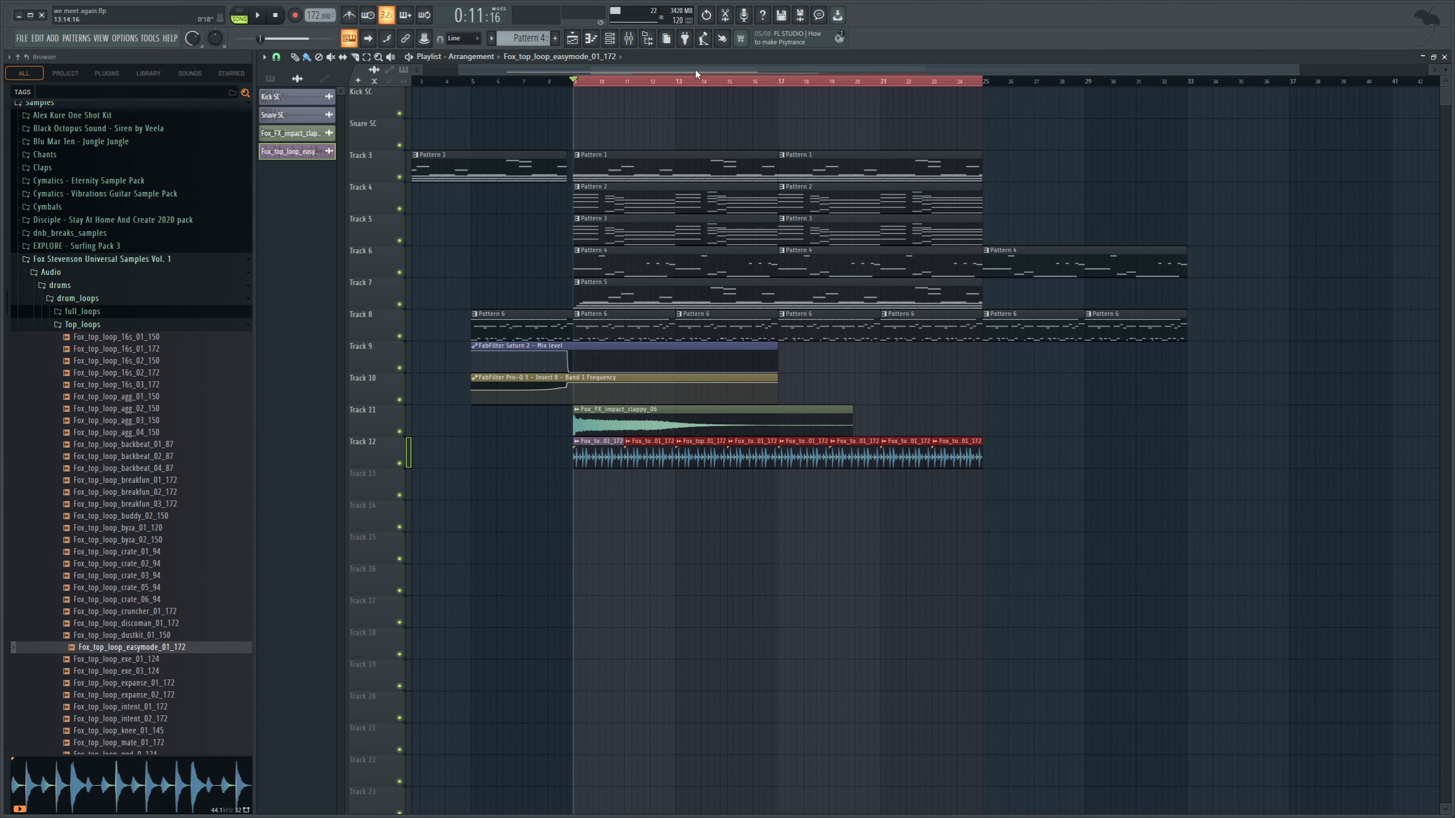
{"action": "left_click_drag", "start_coordinate": [696, 70], "coordinate": [723, 68]}
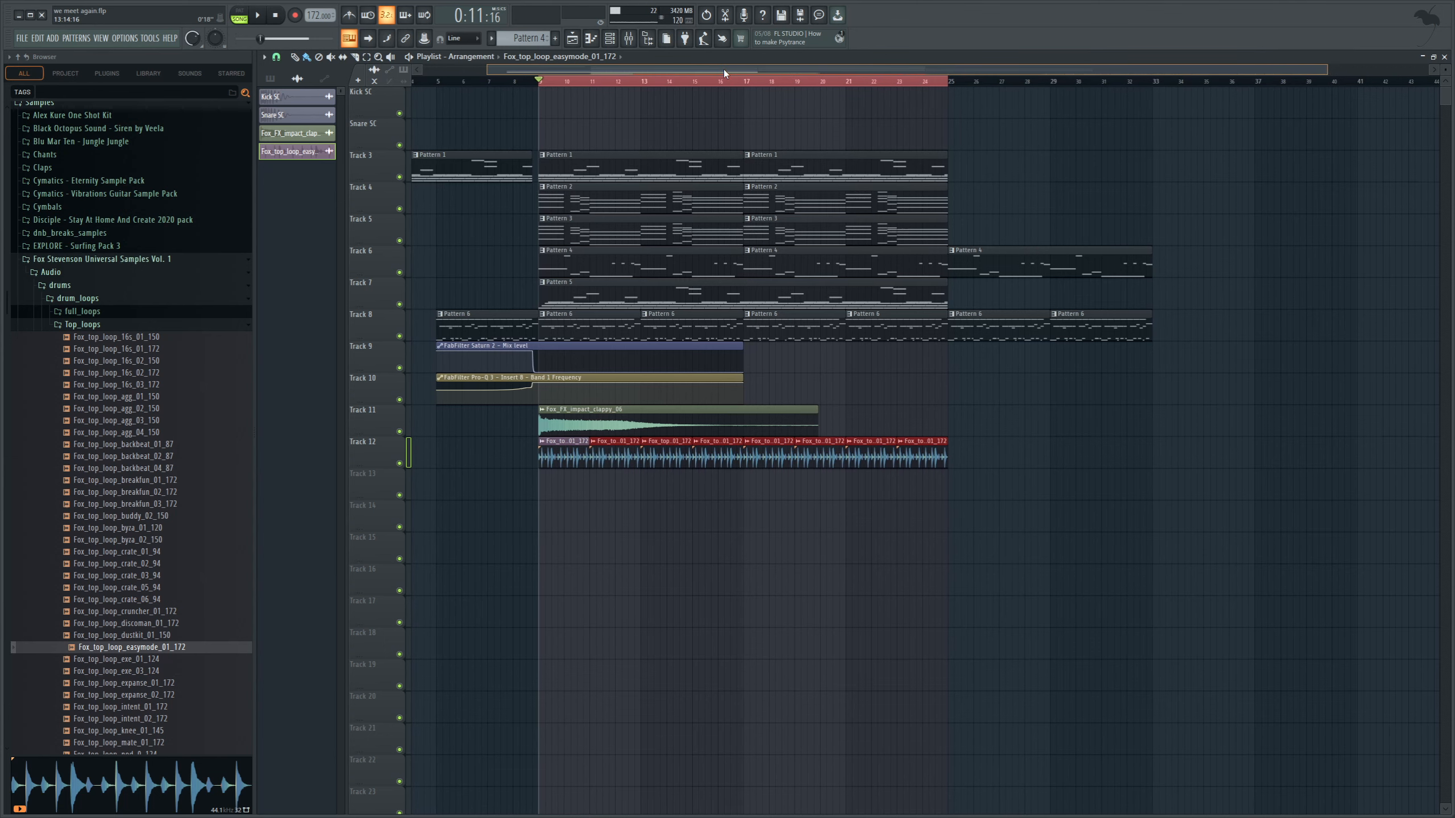
{"action": "right_click", "coordinate": [961, 84]}
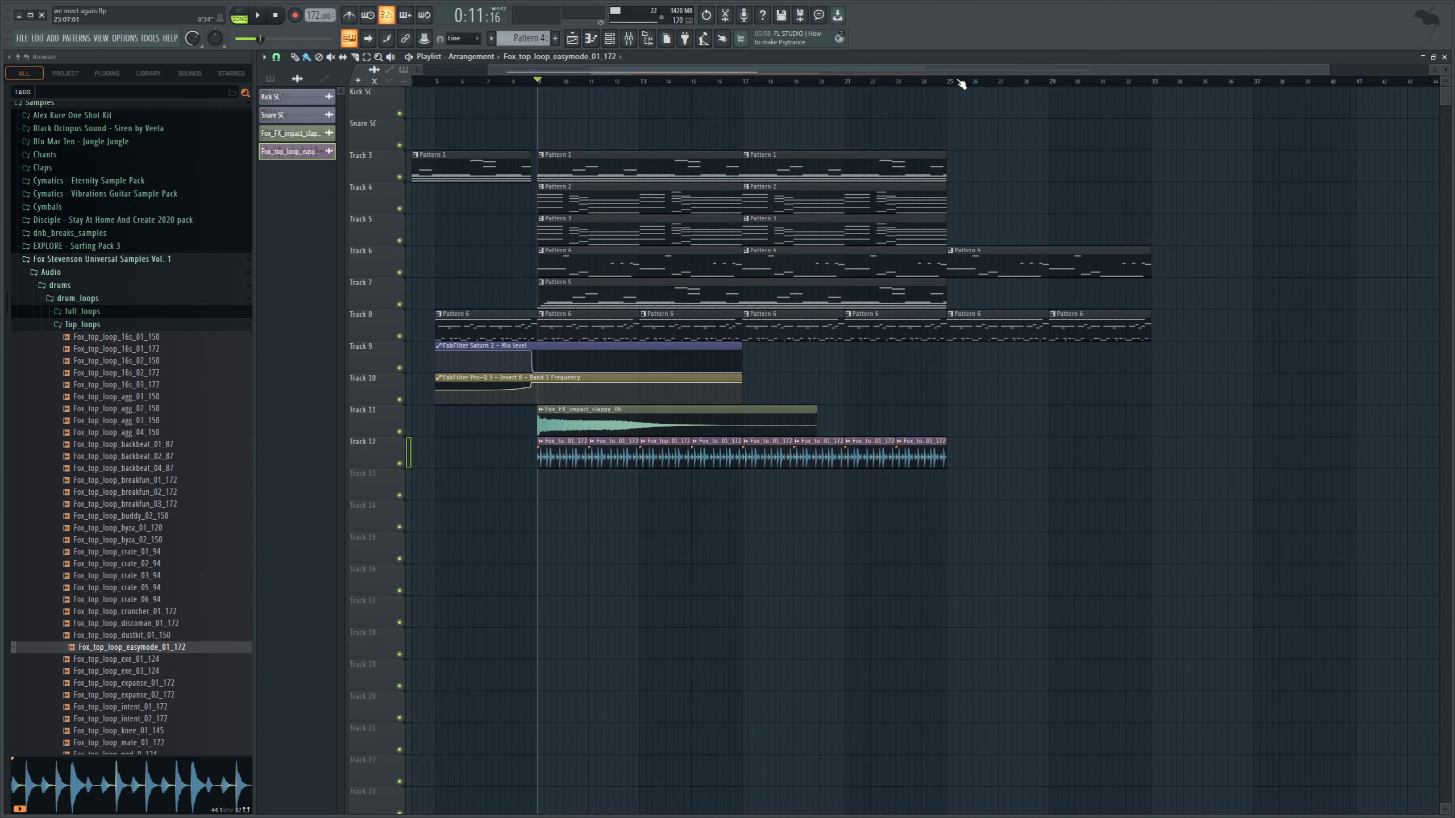
{"action": "left_click_drag", "start_coordinate": [1328, 70], "coordinate": [1031, 69]}
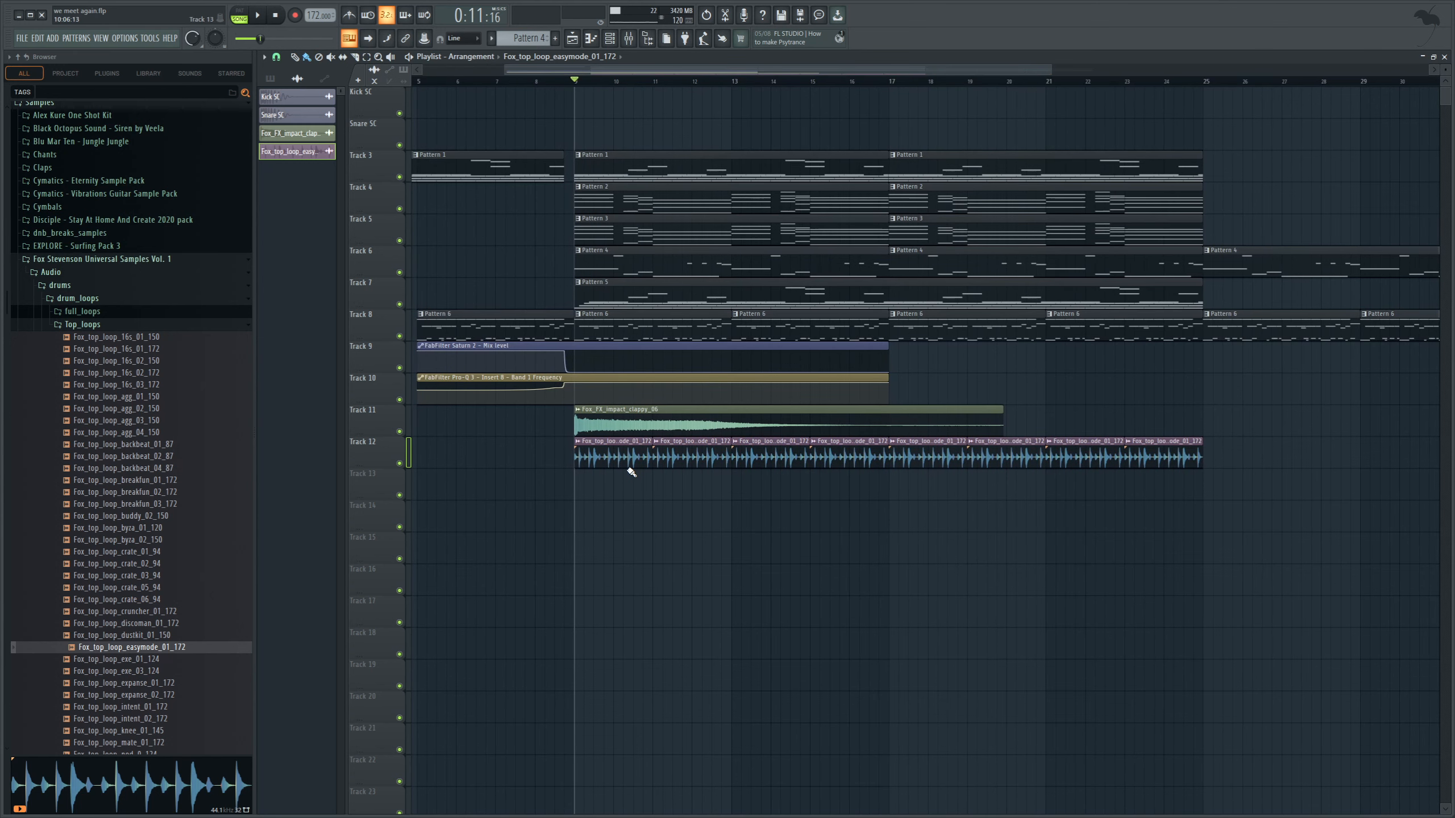
{"action": "double_click", "coordinate": [605, 452]}
{"action": "left_click", "coordinate": [629, 38]}
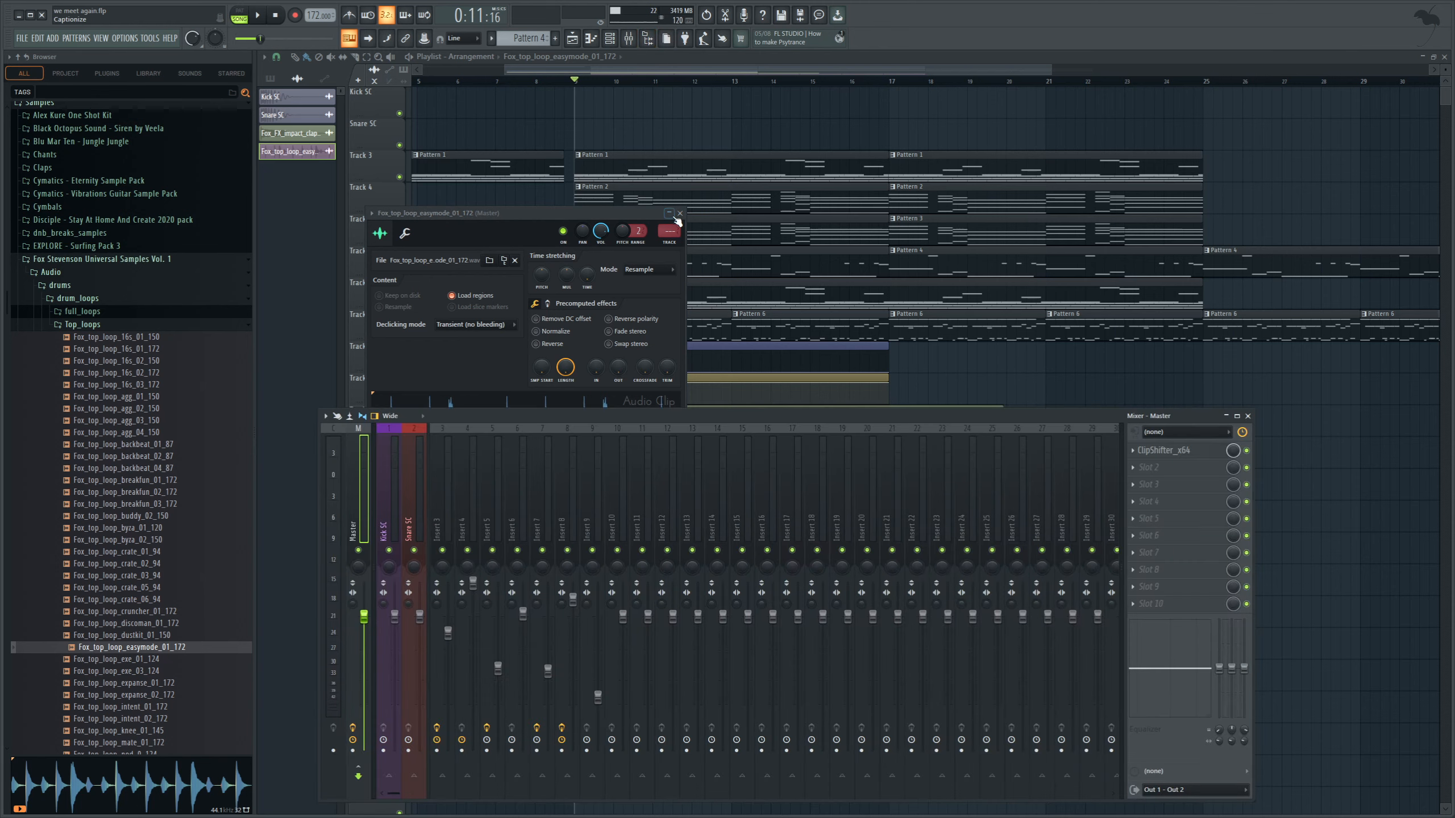
{"action": "left_click_drag", "start_coordinate": [670, 230], "coordinate": [669, 203]}
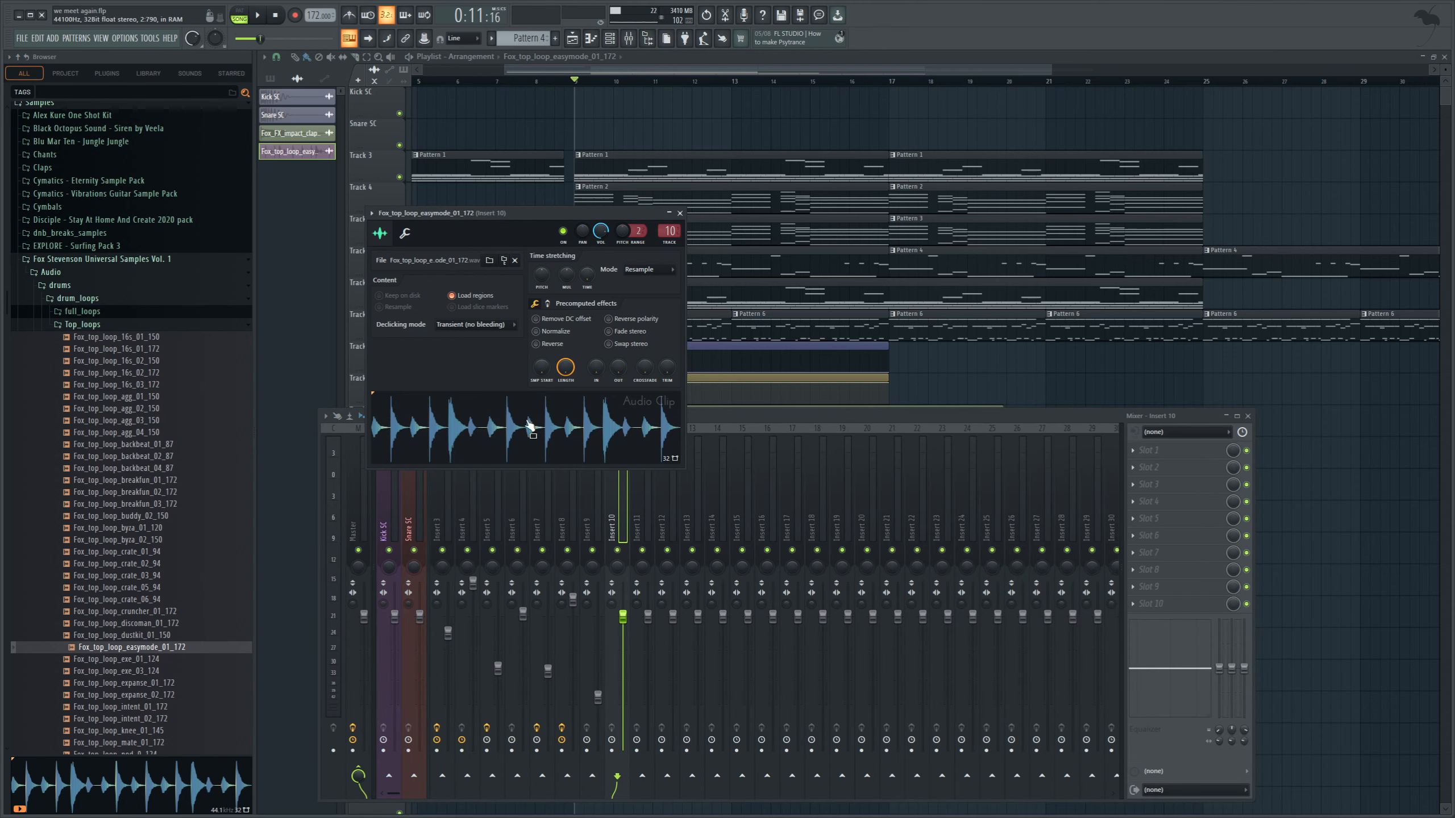
Step: Add Oszillos Mega Scope to the Master mixer track and load its 1a master preset
{"action": "left_click", "coordinate": [451, 432]}
{"action": "left_click", "coordinate": [361, 527]}
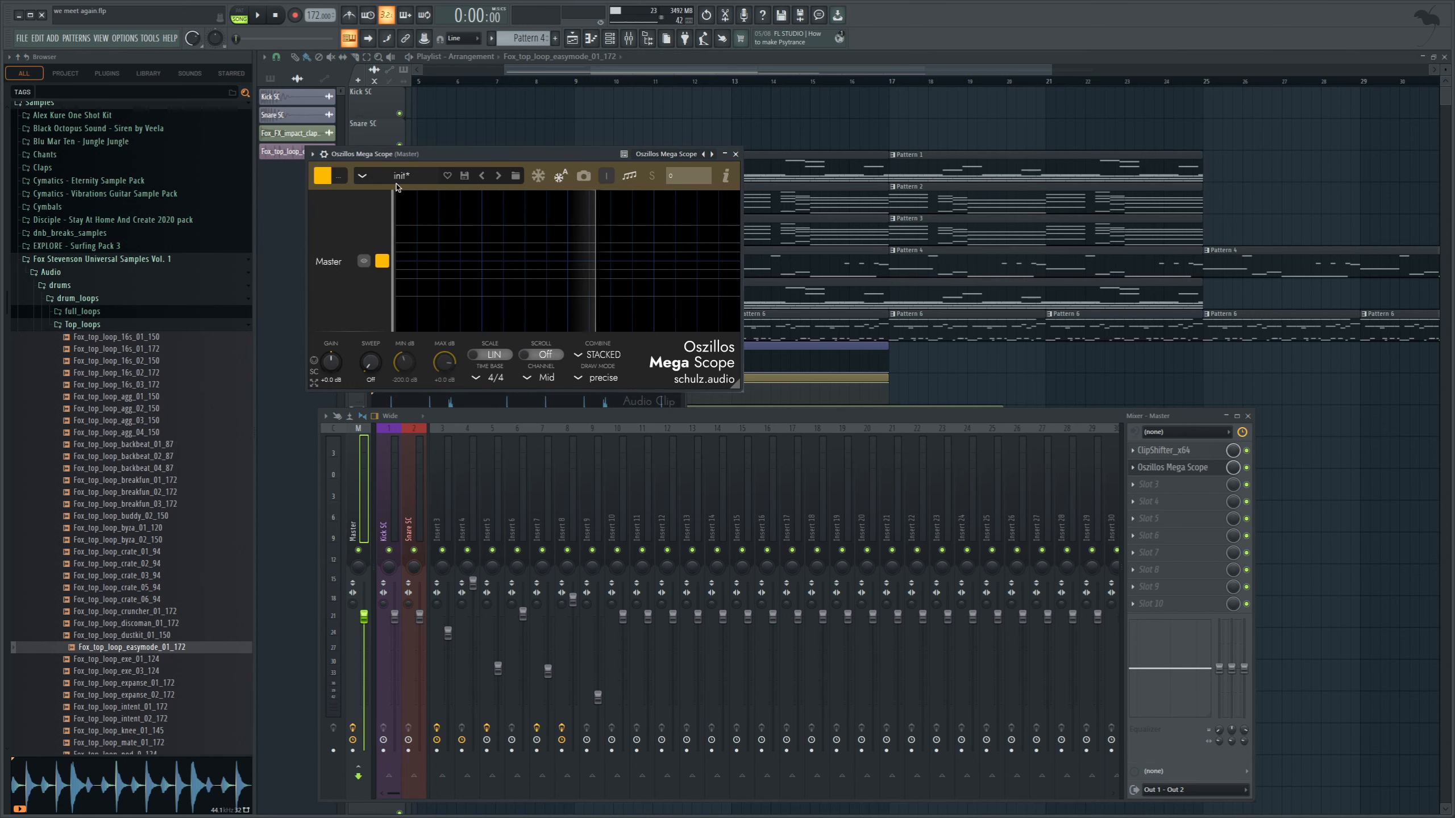
{"action": "left_click", "coordinate": [395, 182]}
{"action": "left_click", "coordinate": [395, 201]}
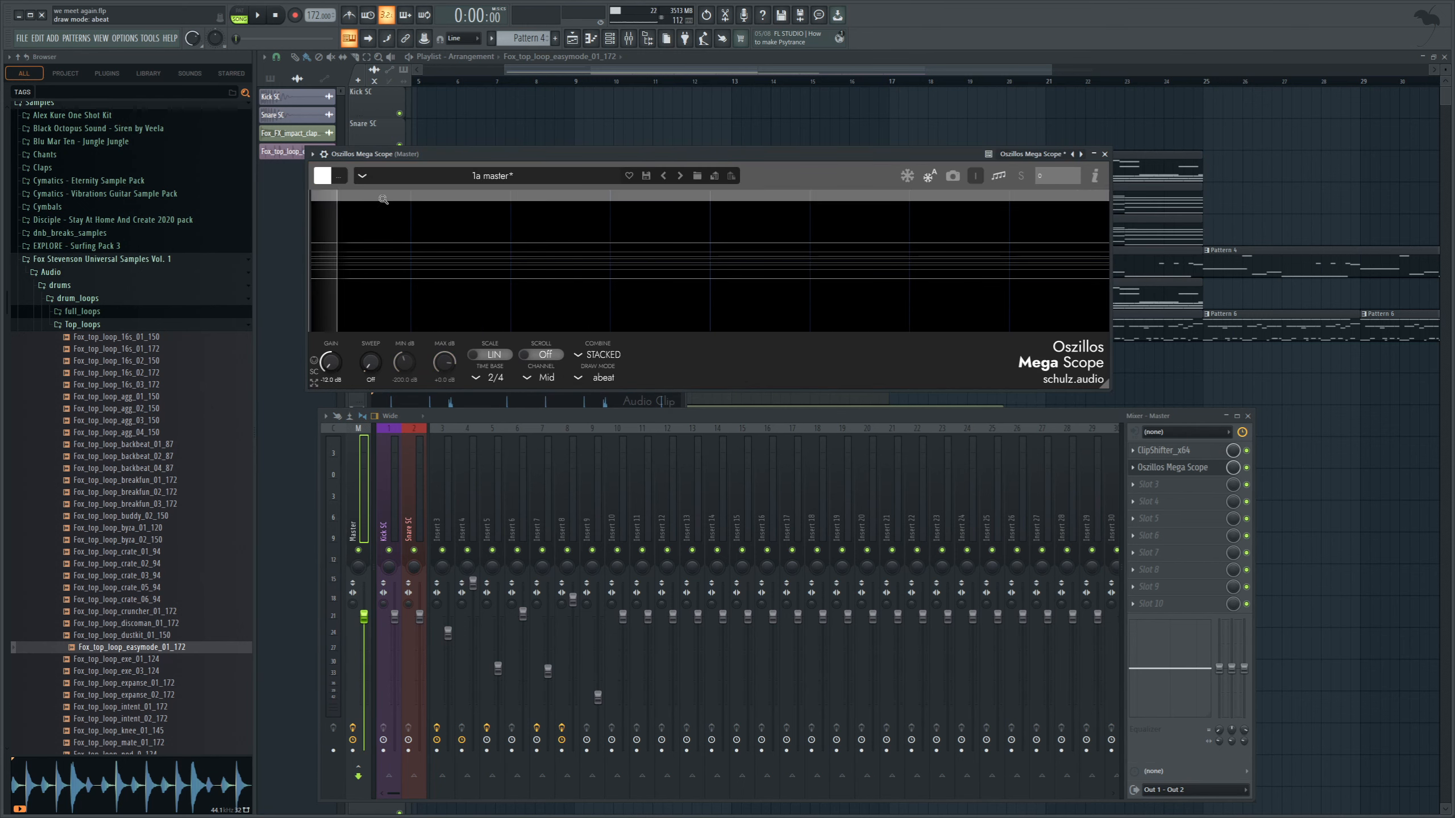
Step: Solo Track 12, select bars 9 and 10 as the loop range, and start playback
{"action": "left_click_drag", "start_coordinate": [763, 66], "coordinate": [774, 65]}
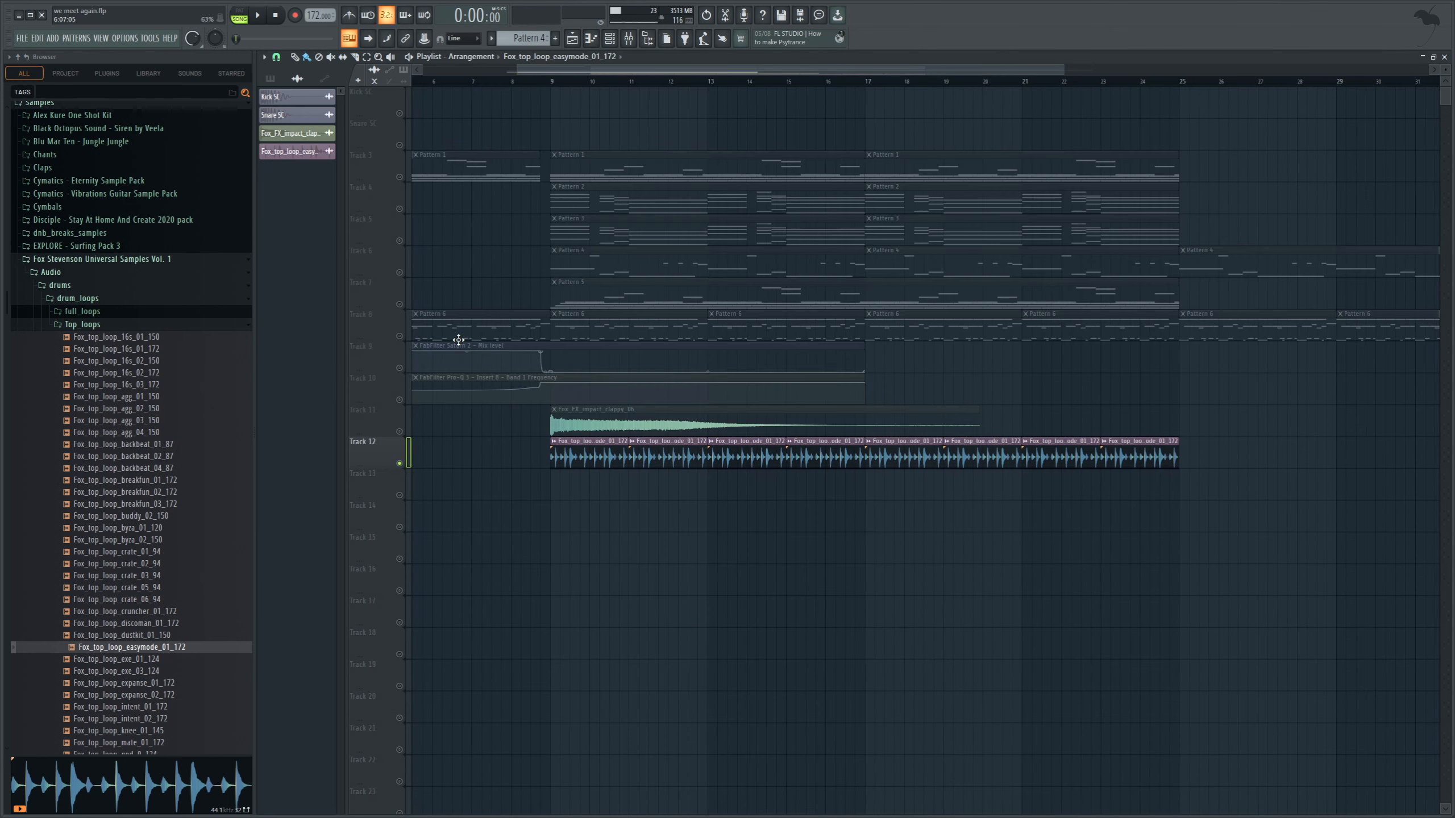
{"action": "left_click_drag", "start_coordinate": [555, 72], "coordinate": [630, 138]}
{"action": "left_click", "coordinate": [257, 15]}
Step: Bring up Oszillos Mega Scope on the Master and set its gain to +3.0 dB and time base to 4/4
{"action": "key", "text": "F9"}
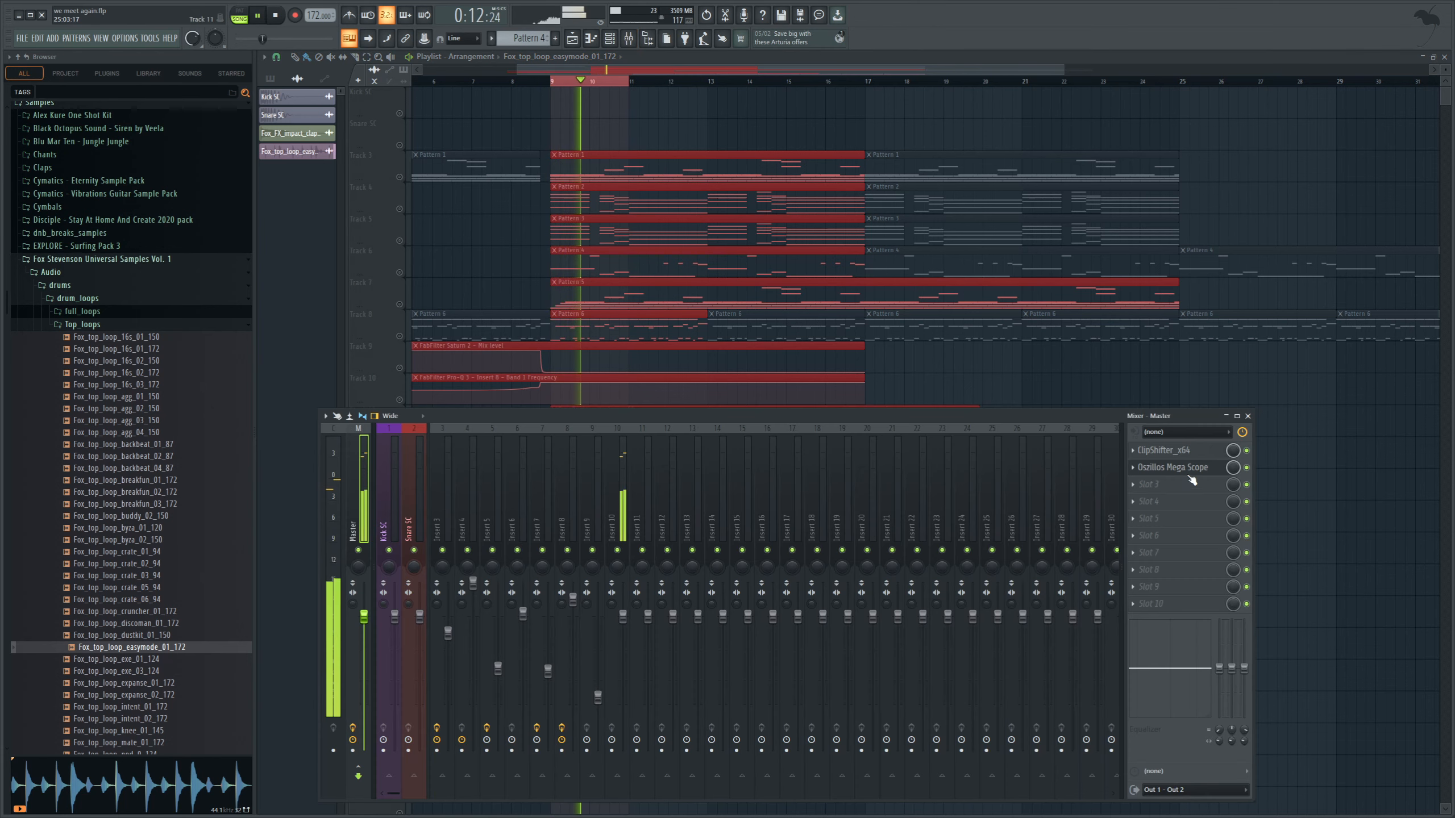
{"action": "left_click", "coordinate": [1194, 469]}
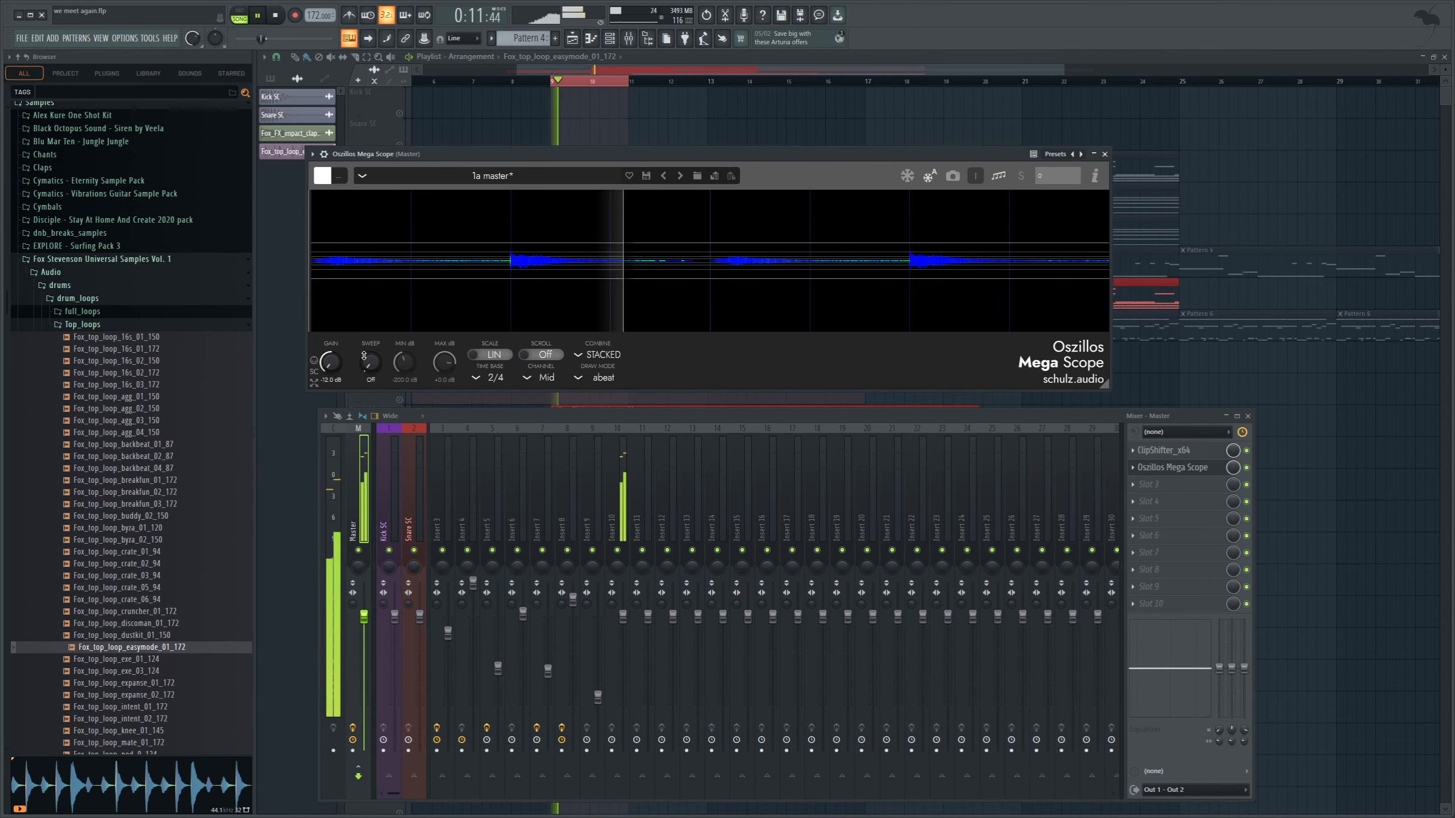
{"action": "left_click", "coordinate": [492, 378]}
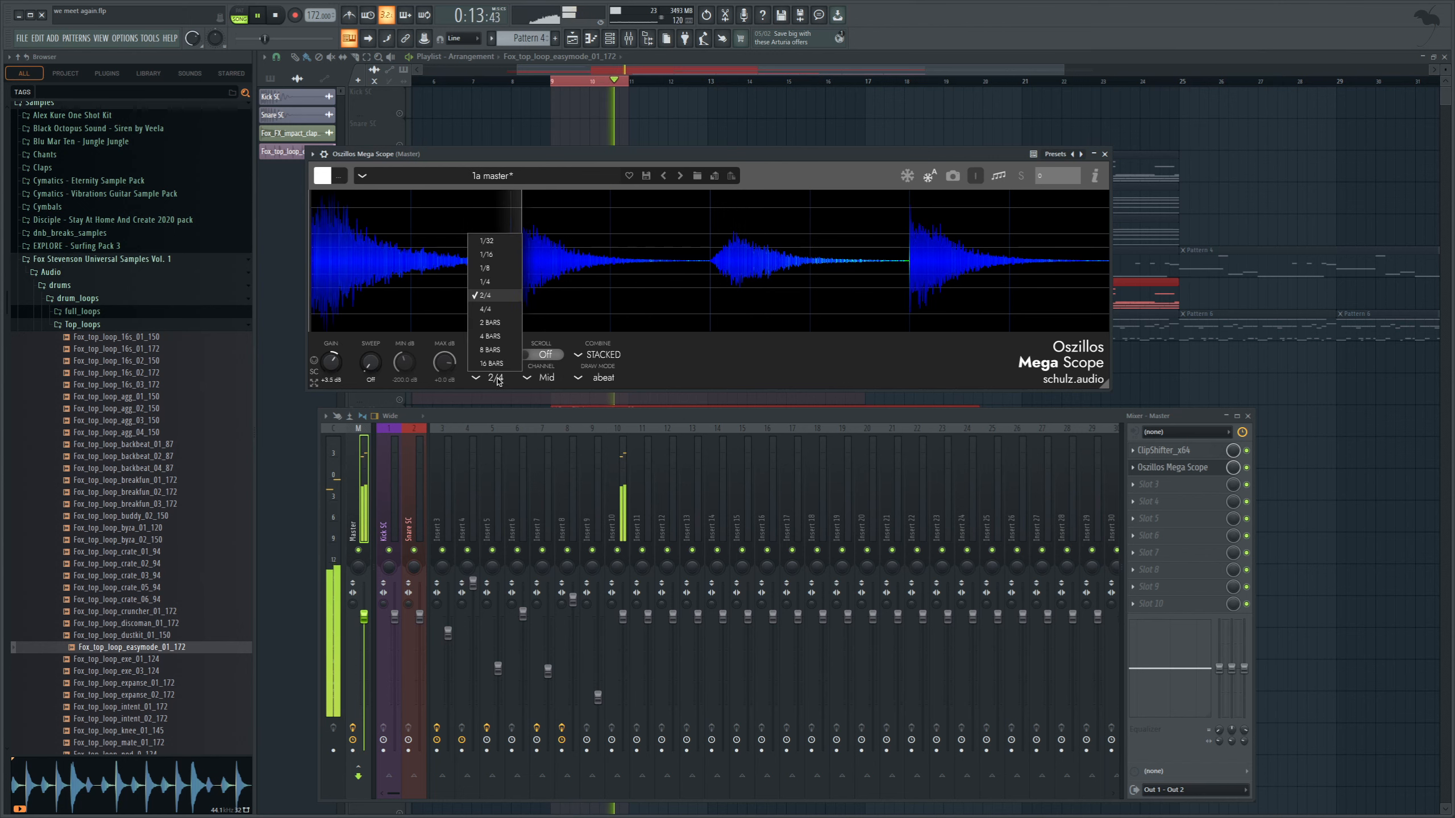
{"action": "left_click", "coordinate": [488, 308]}
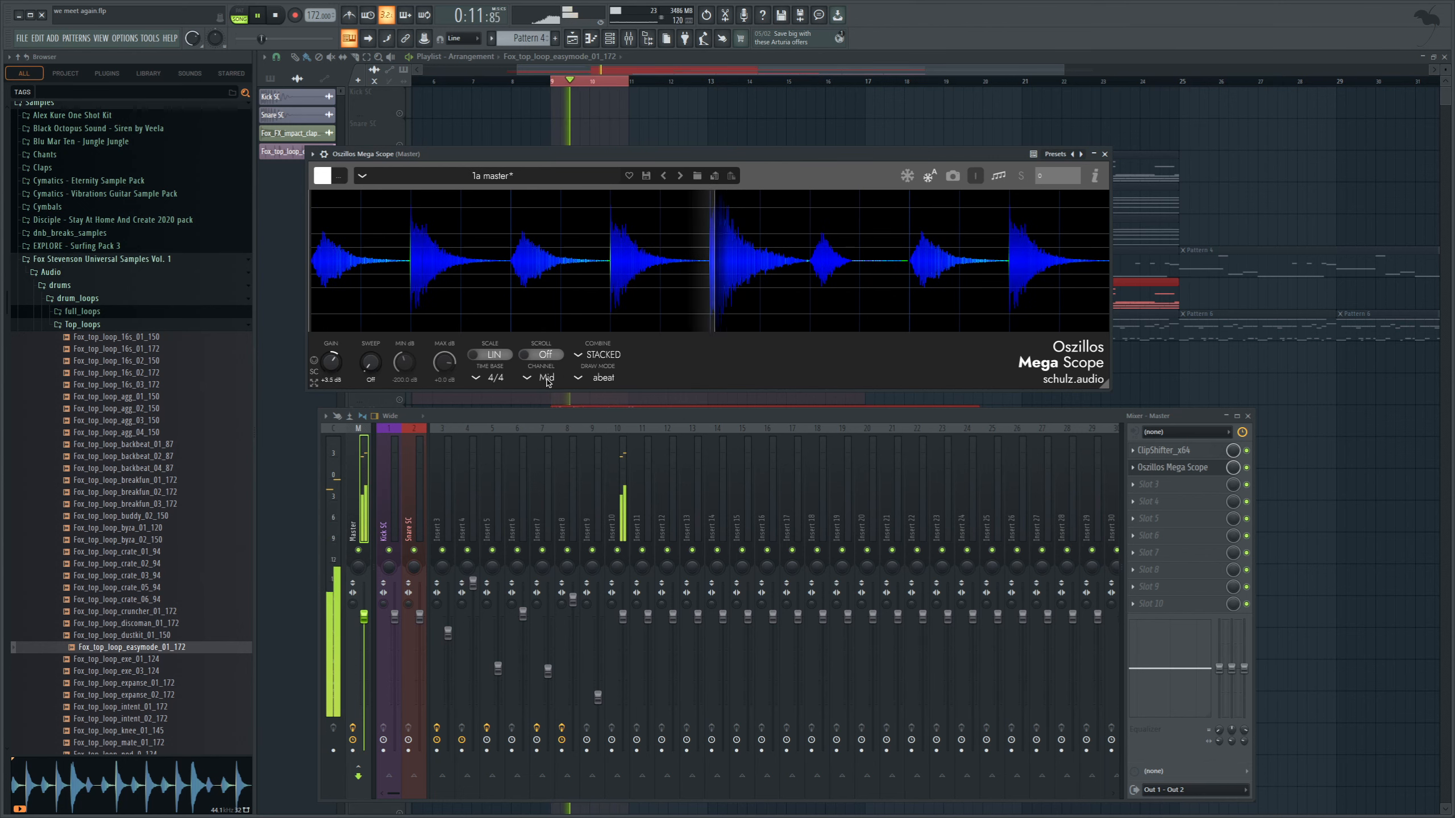
Step: Add FabFilter Saturn 2 to Insert 10 and turn its Warm Tape drive down to 0%
{"action": "left_click", "coordinate": [622, 494]}
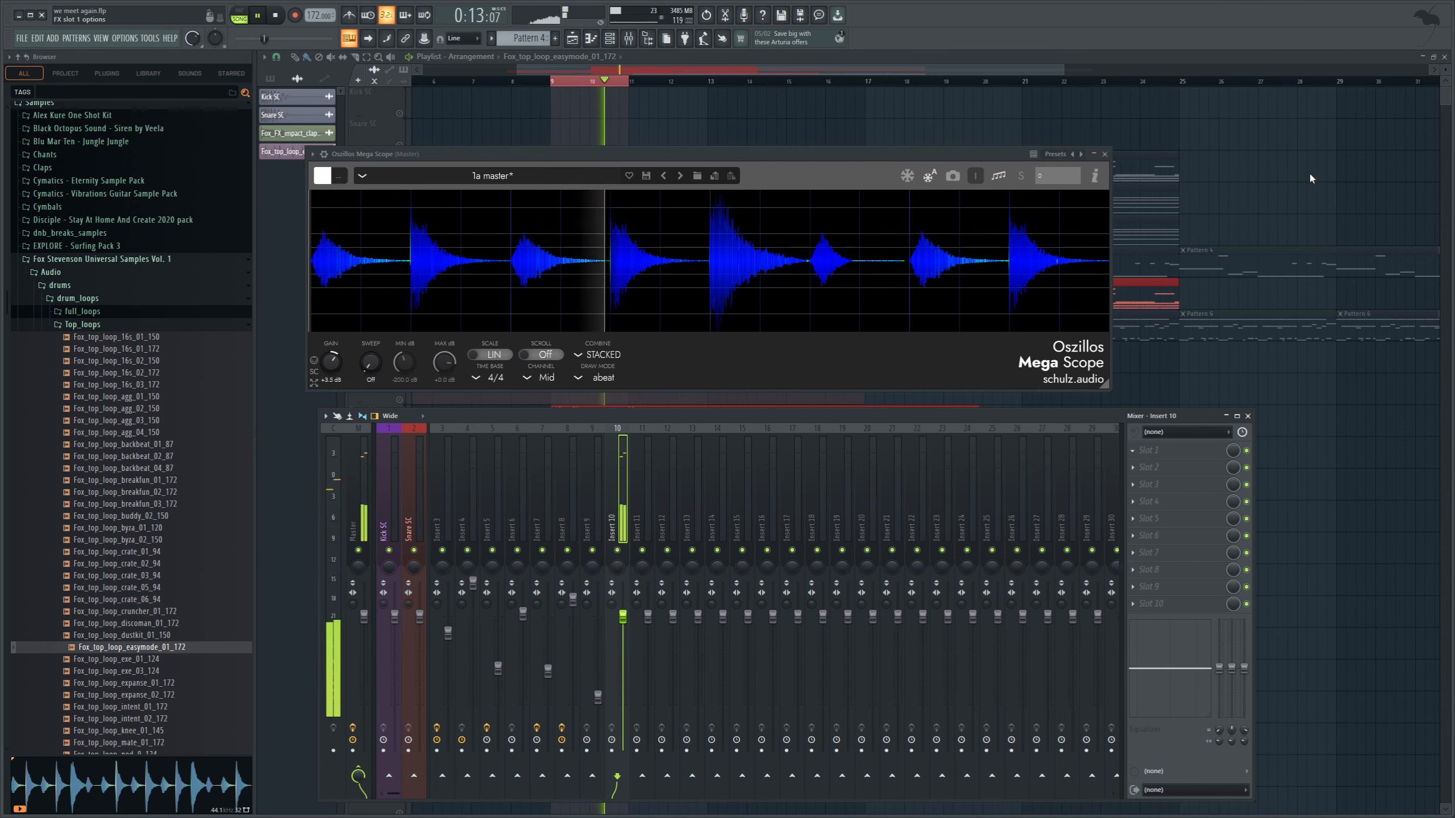
{"action": "left_click_drag", "start_coordinate": [544, 200], "coordinate": [681, 390]}
{"action": "left_click_drag", "start_coordinate": [715, 582], "coordinate": [714, 622]}
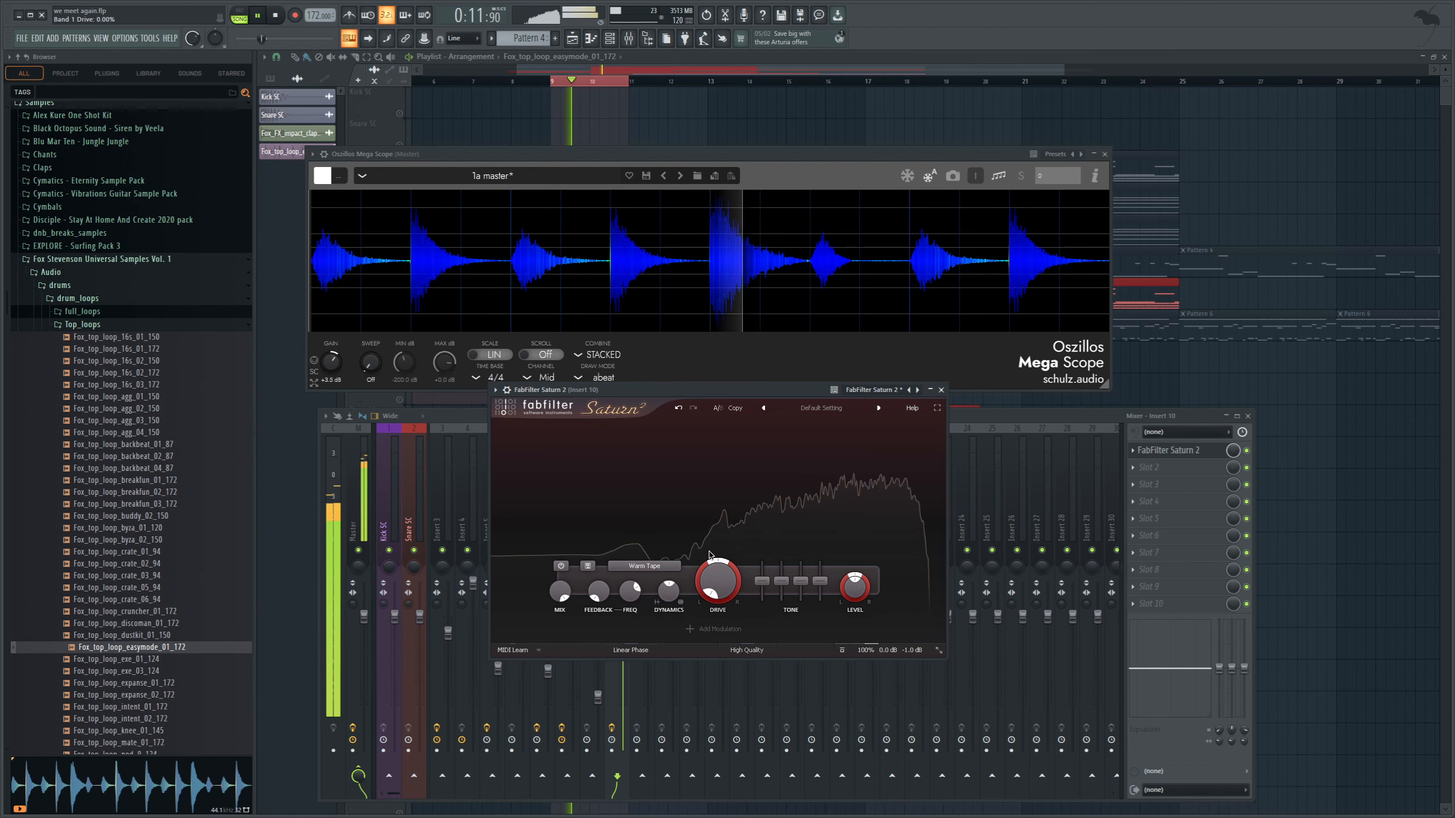
Step: Push the Saturn 2 drive very high to compare the top loop's waveform on the scope, and stop playback
{"action": "mouse_move", "coordinate": [728, 582]}
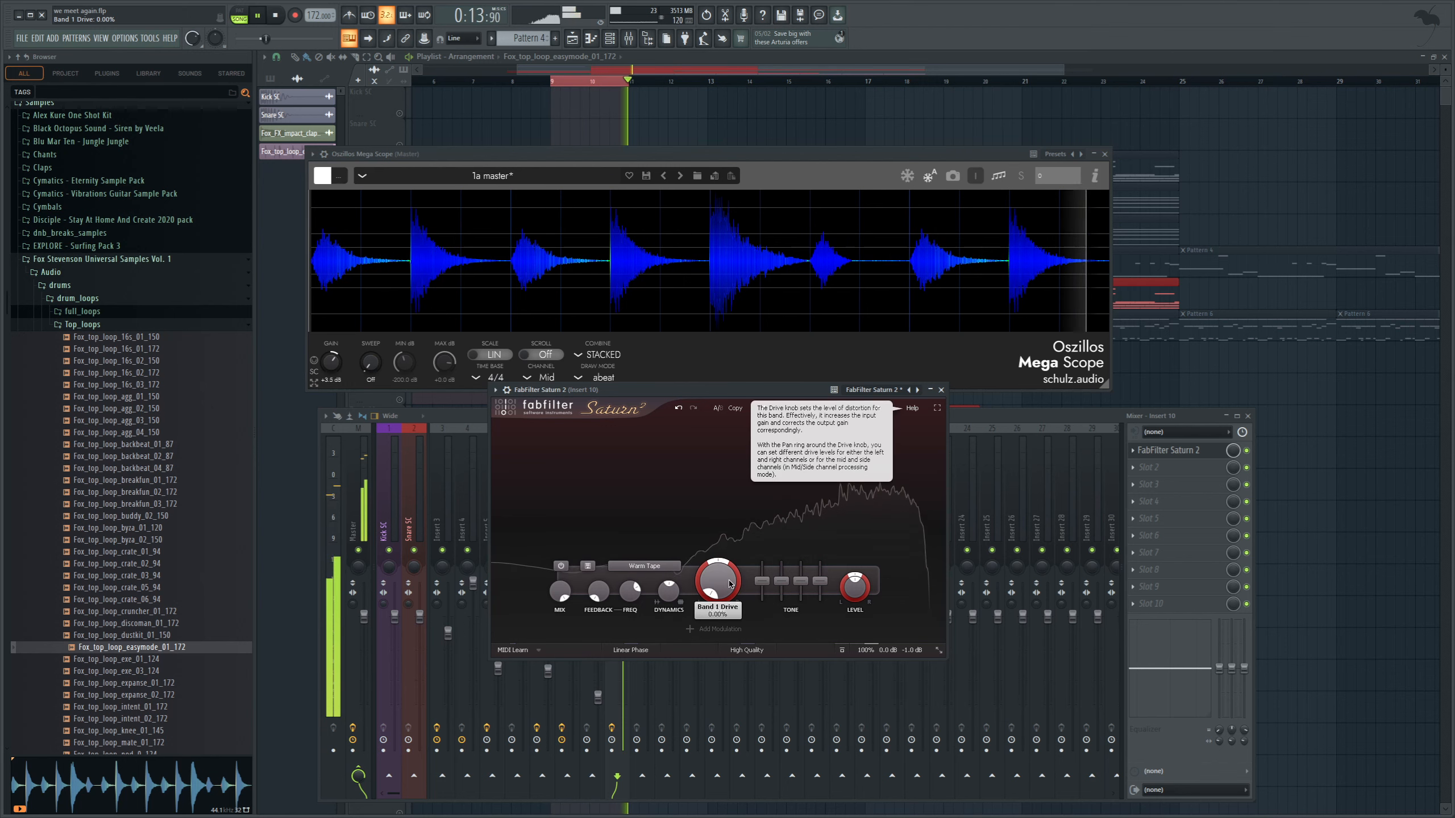
{"action": "left_click_drag", "start_coordinate": [729, 585], "coordinate": [729, 465]}
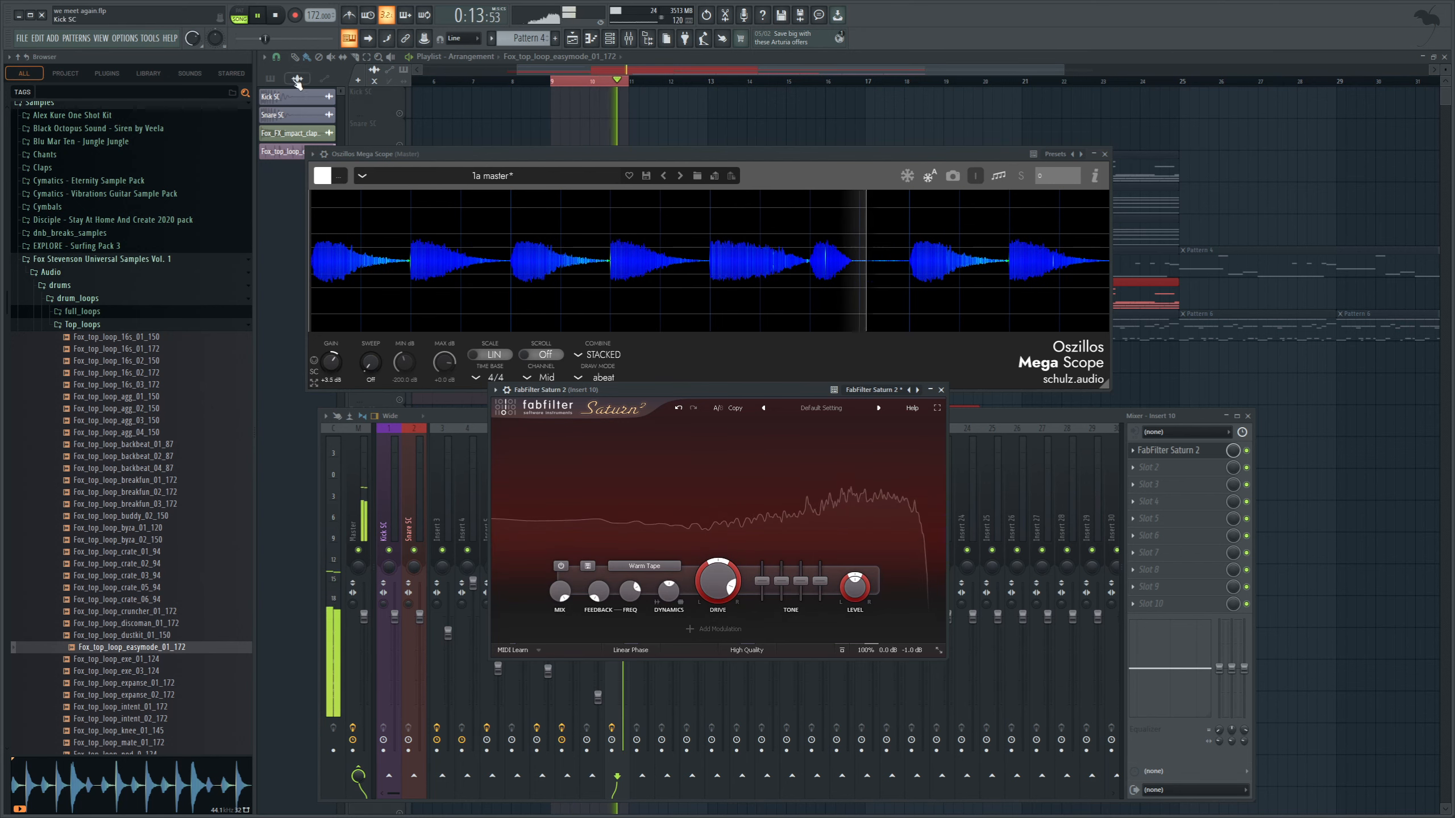
{"action": "left_click", "coordinate": [277, 14]}
{"action": "left_click", "coordinate": [276, 14]}
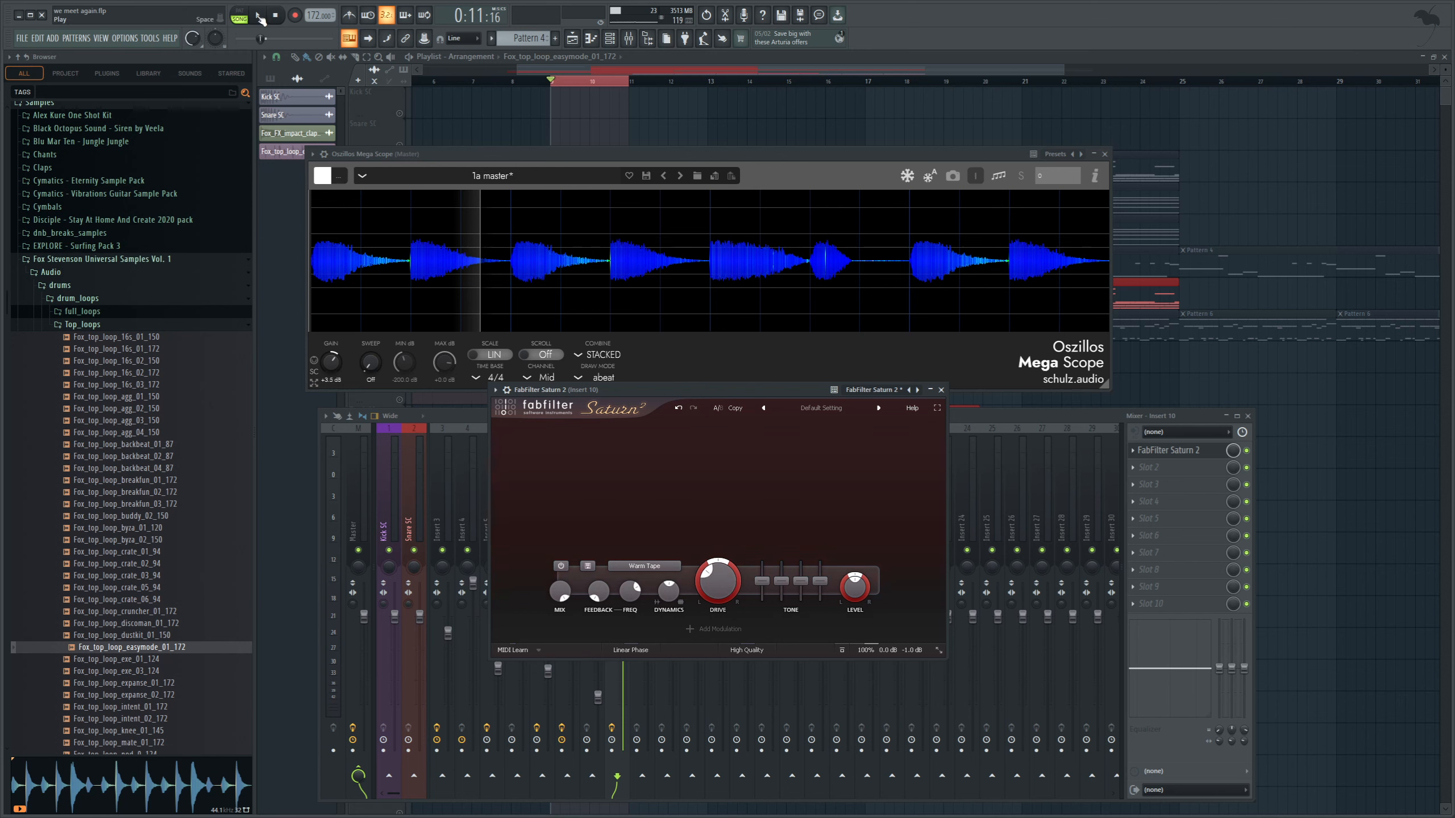
Step: Play the loop again, set the Saturn 2 drive to a moderate level and reduce its overall mix to about 48%
{"action": "left_click", "coordinate": [261, 17]}
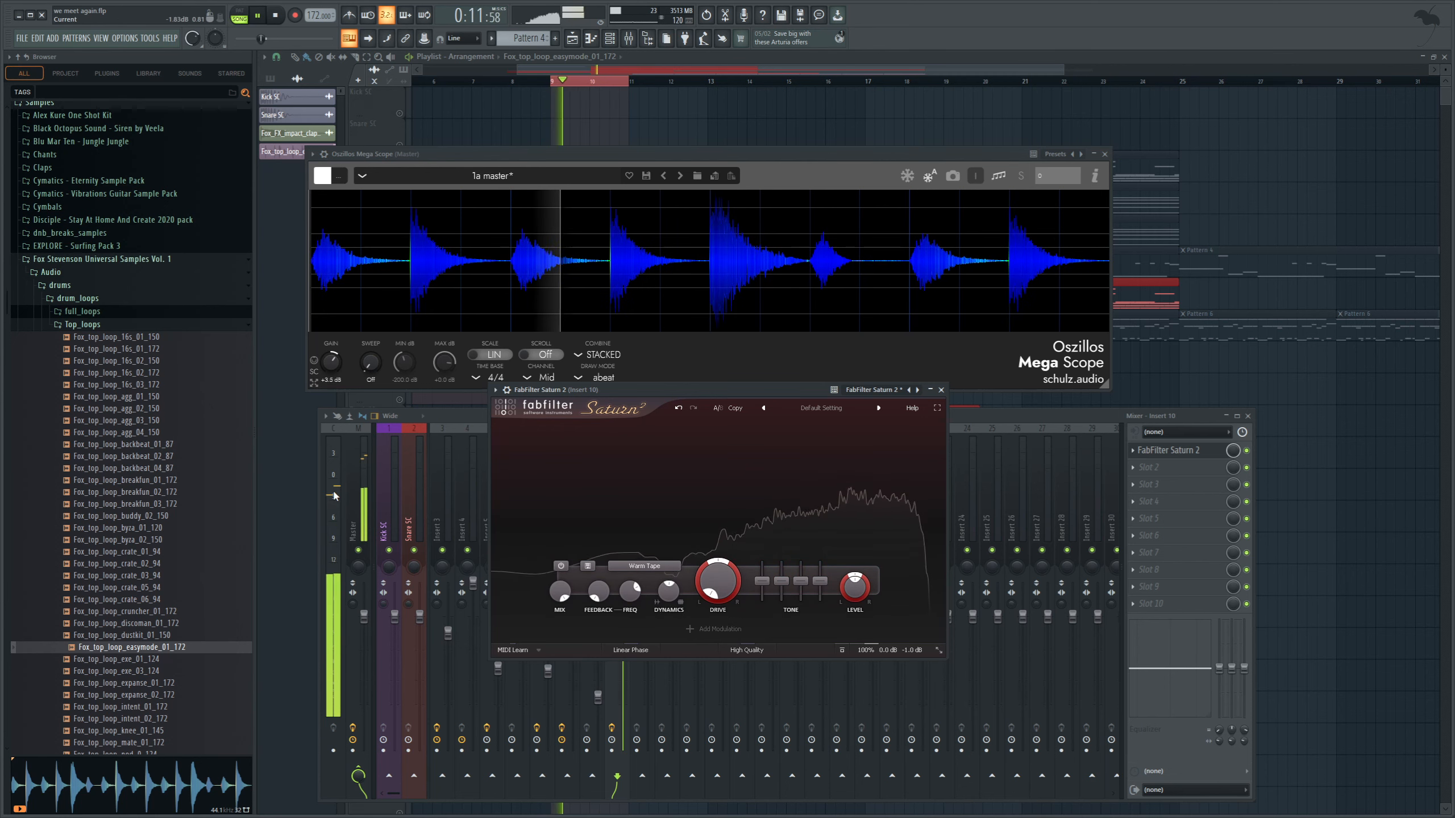
{"action": "left_click_drag", "start_coordinate": [717, 581], "coordinate": [730, 496]}
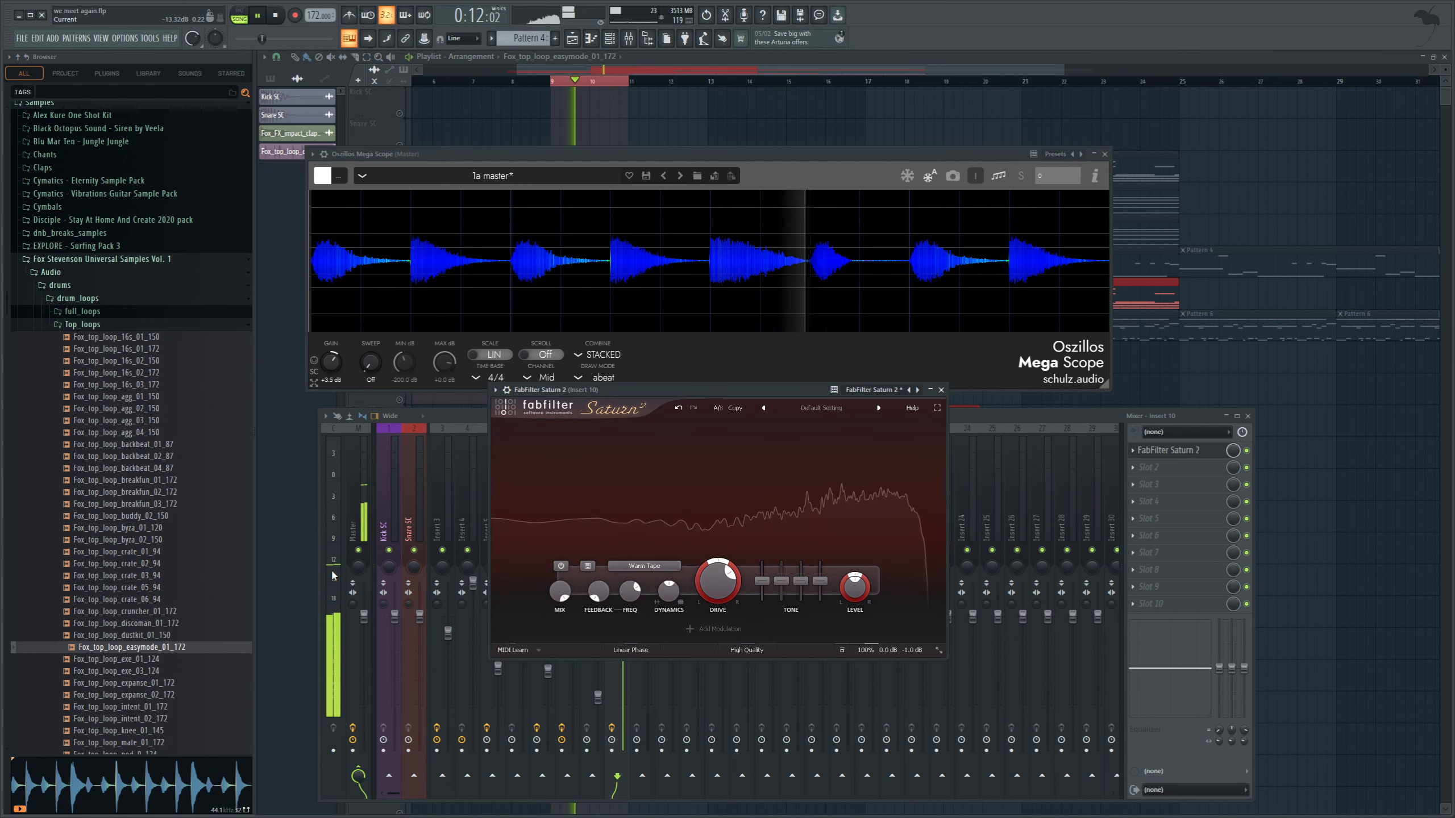
{"action": "left_click_drag", "start_coordinate": [710, 574], "coordinate": [707, 596]}
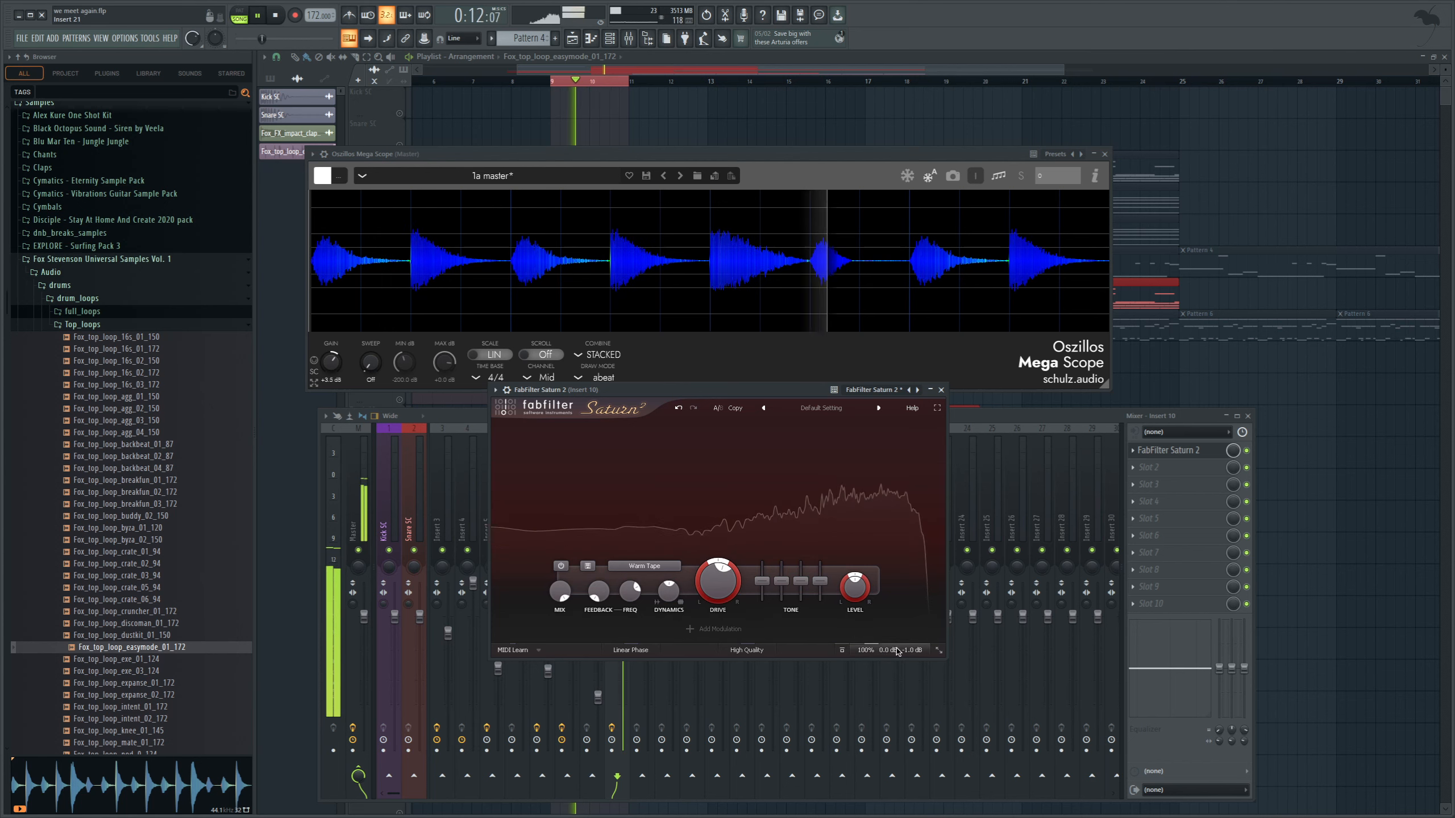
{"action": "mouse_move", "coordinate": [890, 635]}
{"action": "left_click_drag", "start_coordinate": [892, 635], "coordinate": [819, 637]}
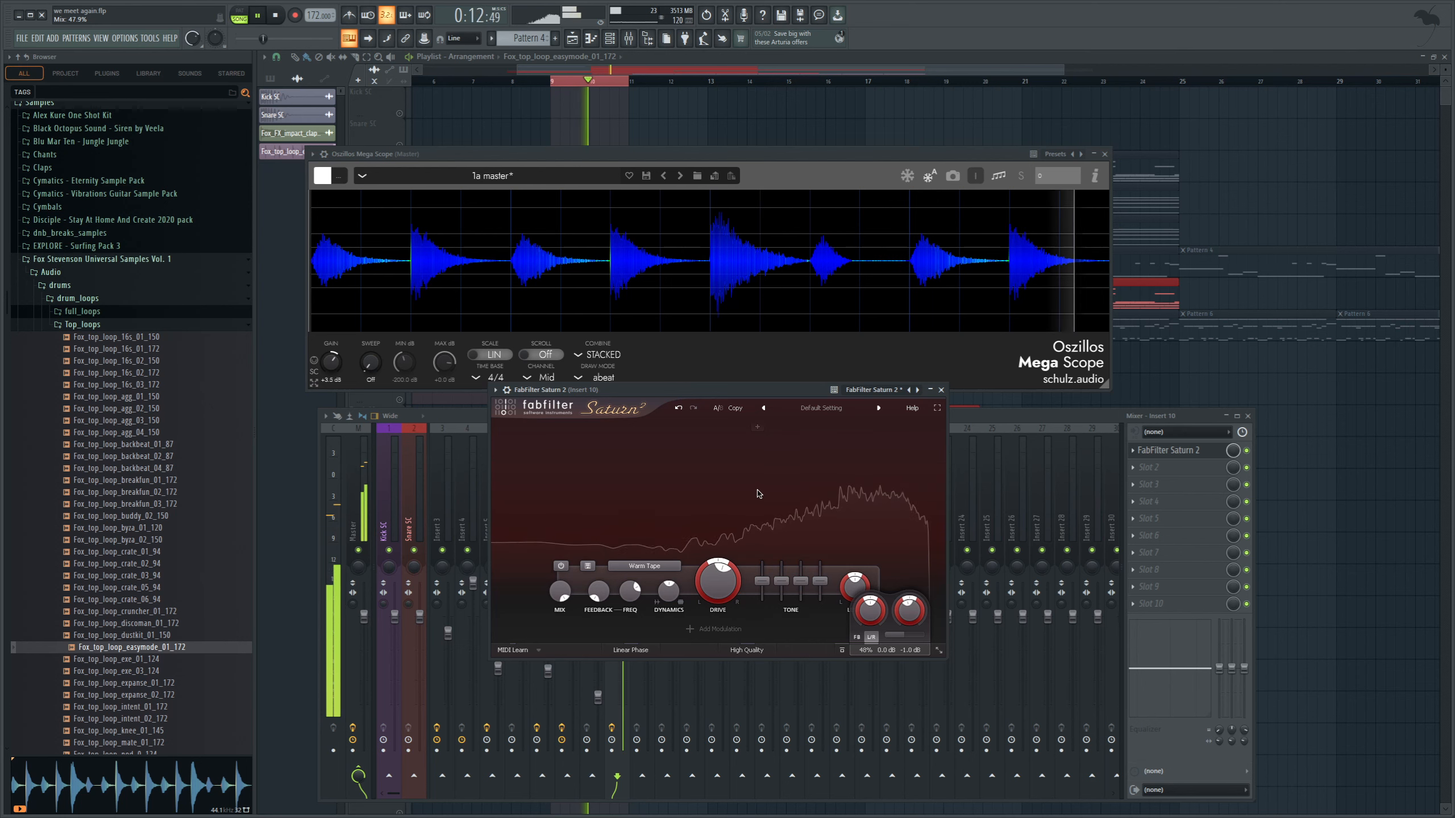
Step: Stop playback and bypass FabFilter Saturn 2 on Insert 10
{"action": "left_click", "coordinate": [273, 18]}
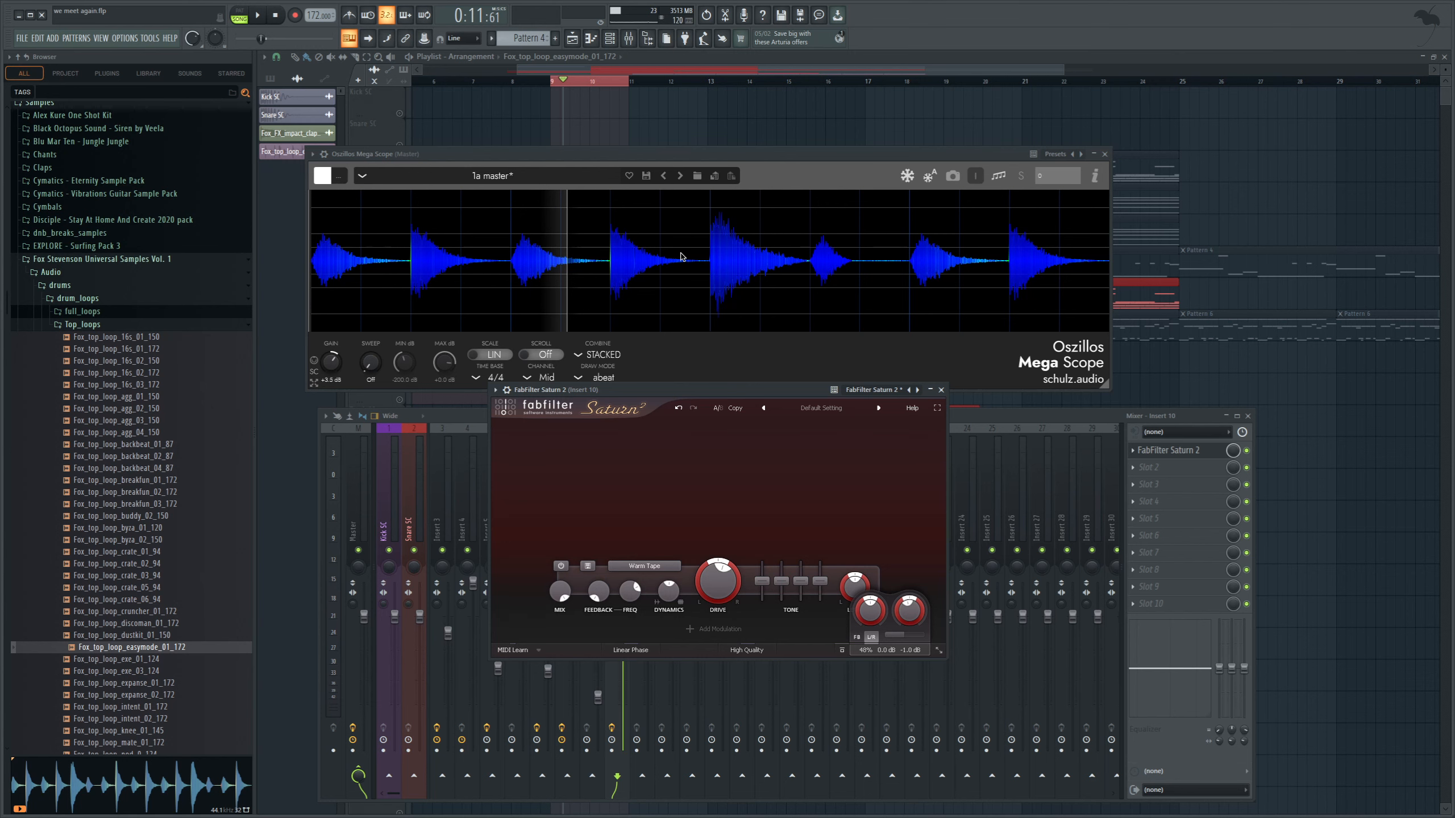
{"action": "left_click", "coordinate": [1246, 451]}
Step: Enable Tracks 8, 9 and 10 alongside the top loop and play the arrangement from bar 9
{"action": "left_click", "coordinate": [844, 73]}
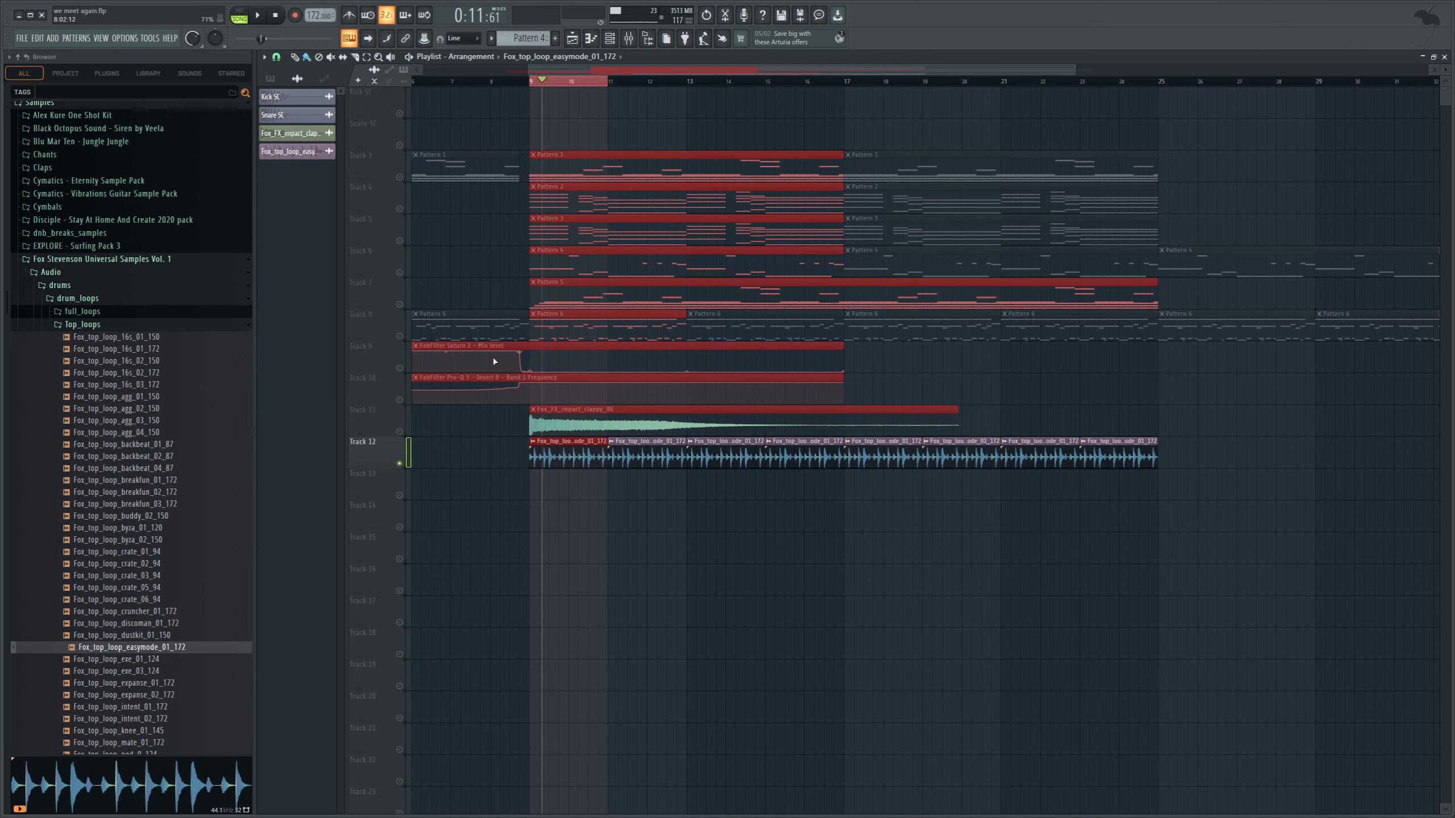
{"action": "left_click", "coordinate": [400, 337]}
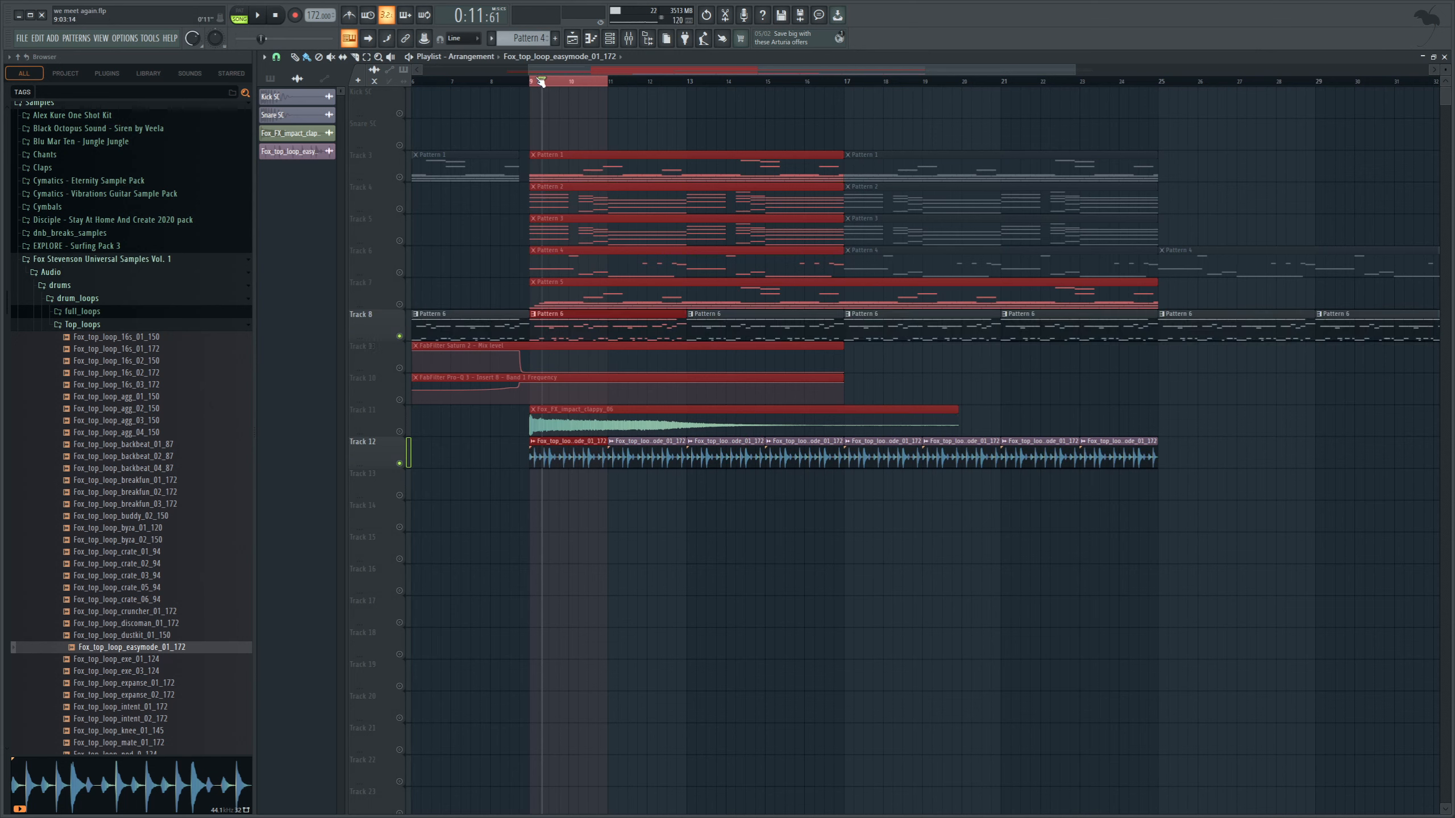
{"action": "left_click_drag", "start_coordinate": [541, 83], "coordinate": [534, 85]}
{"action": "left_click", "coordinate": [263, 17]}
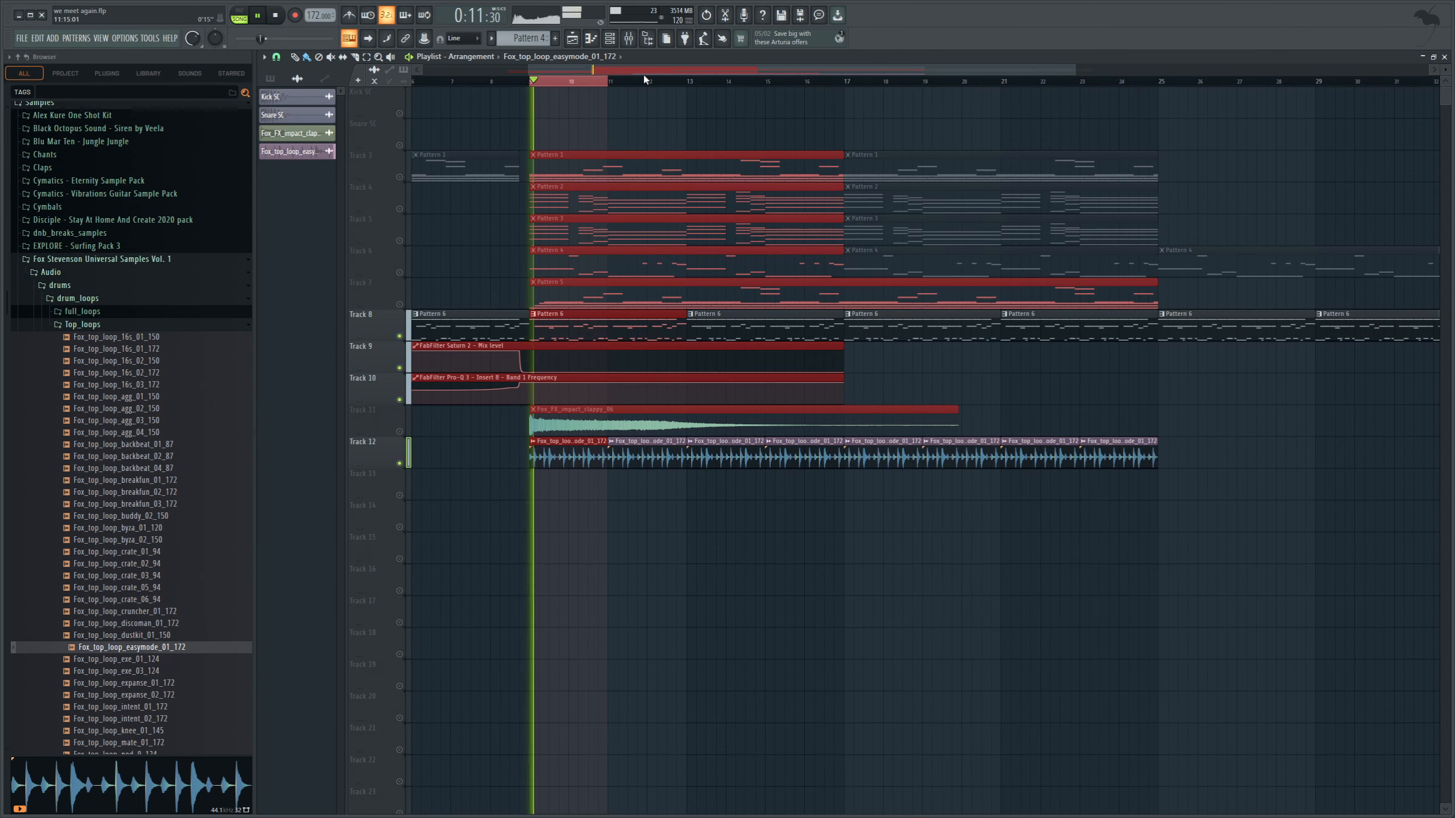
Step: Lower the Insert 10 fader slightly, reduce the Master's Mega Scope gain to about -10.2 dB, and stop playback
{"action": "left_click", "coordinate": [631, 45]}
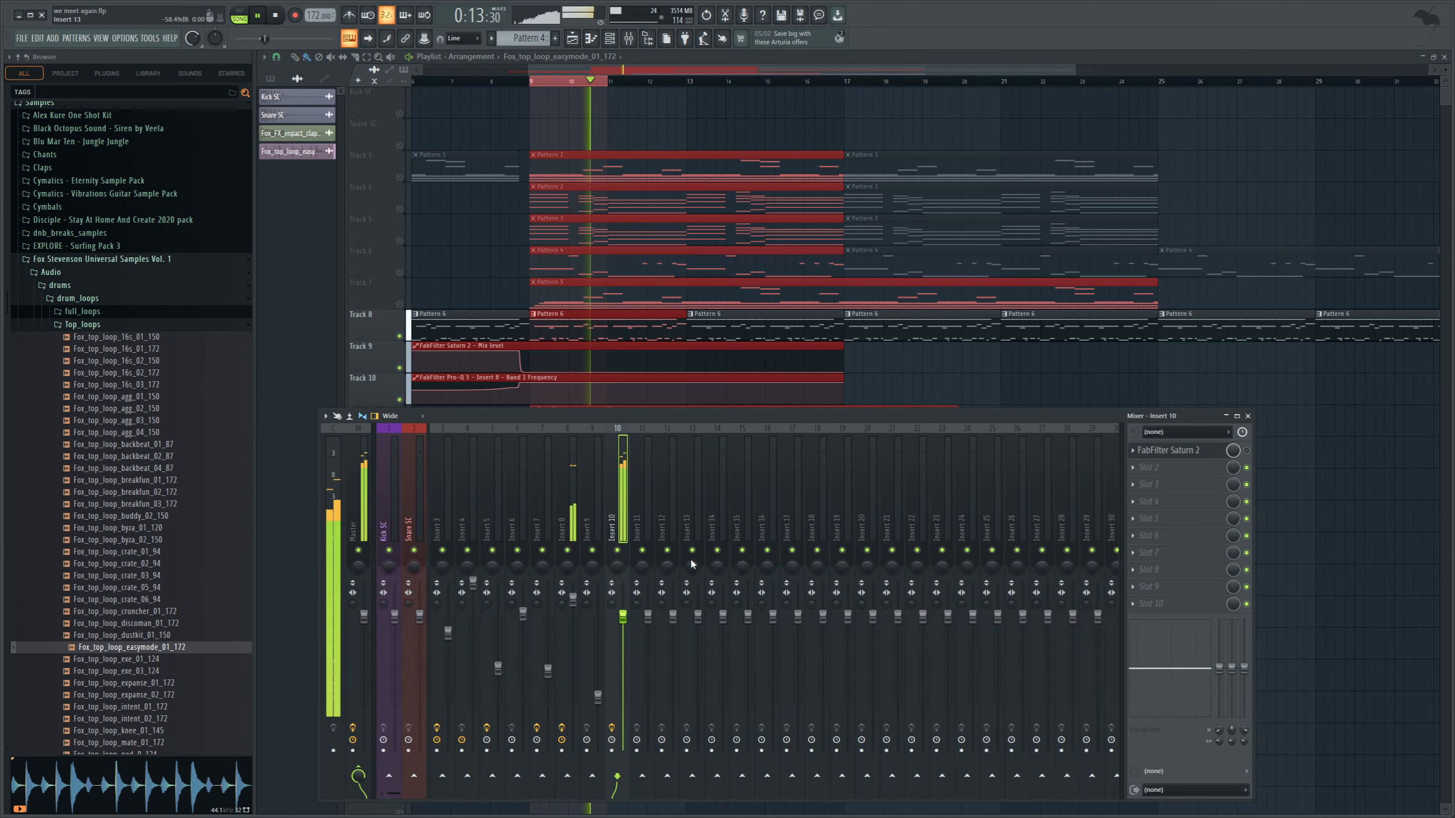
{"action": "left_click", "coordinate": [366, 521]}
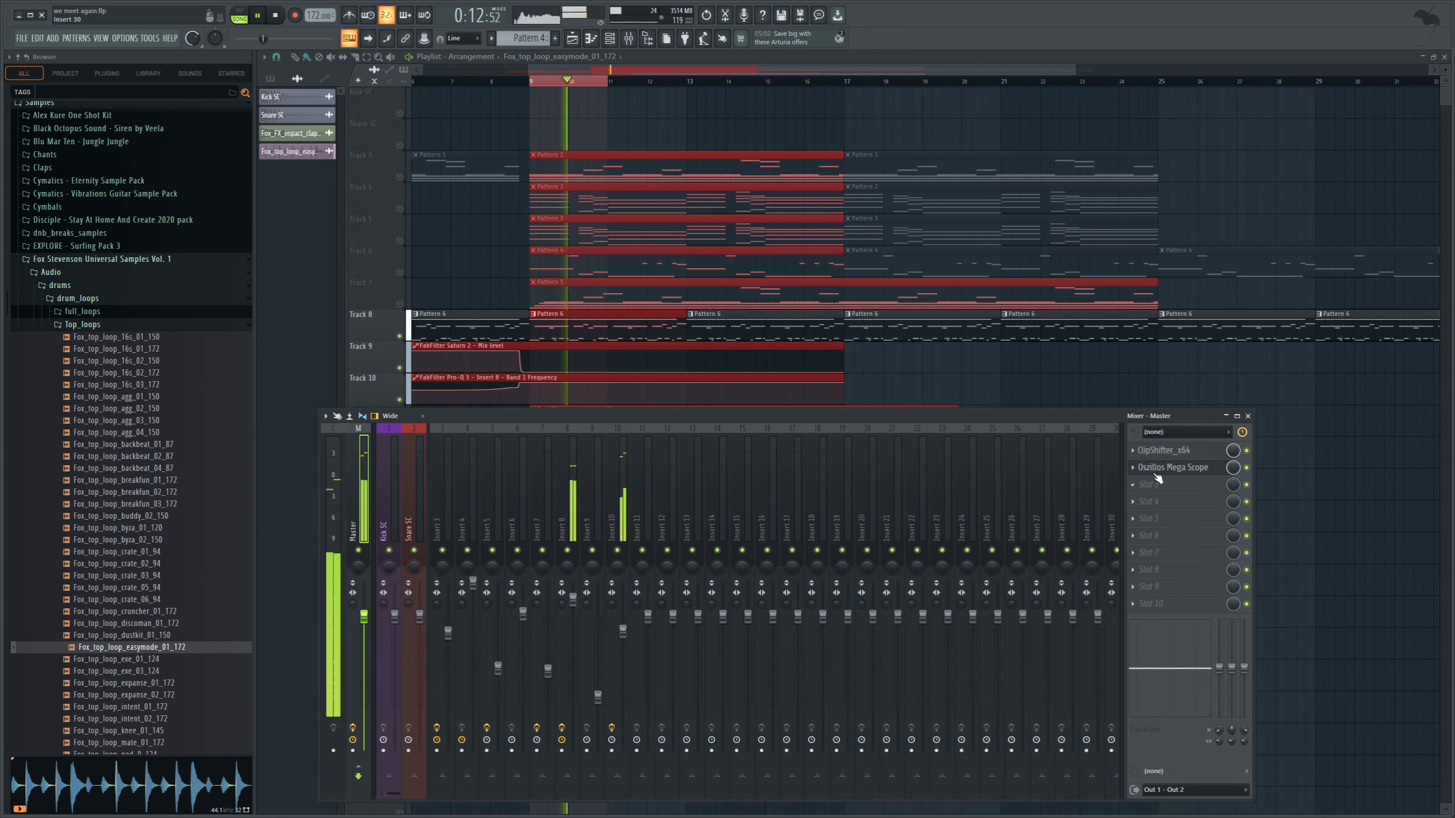
{"action": "left_click", "coordinate": [1171, 468]}
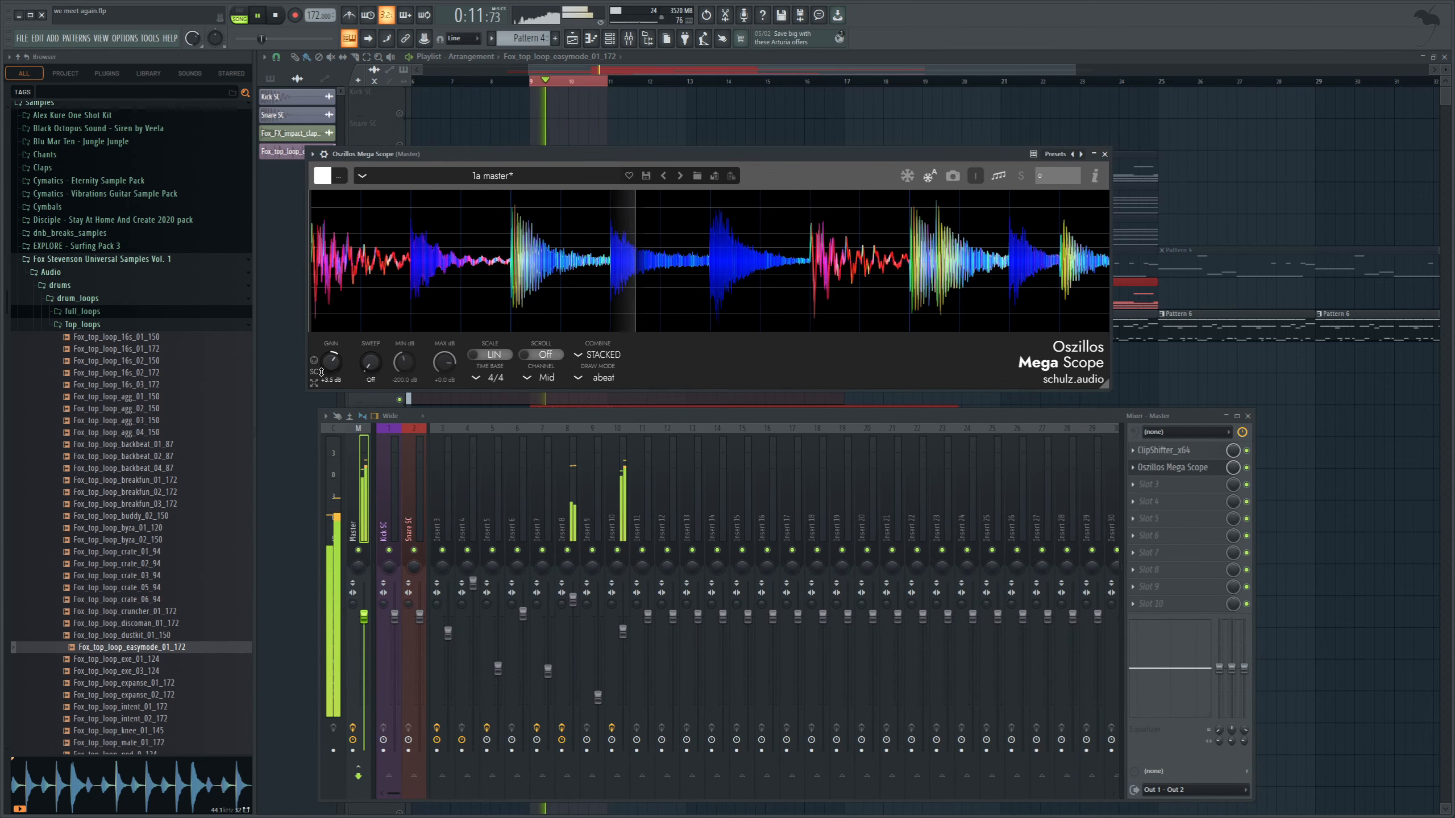
{"action": "left_click_drag", "start_coordinate": [331, 362], "coordinate": [304, 411]}
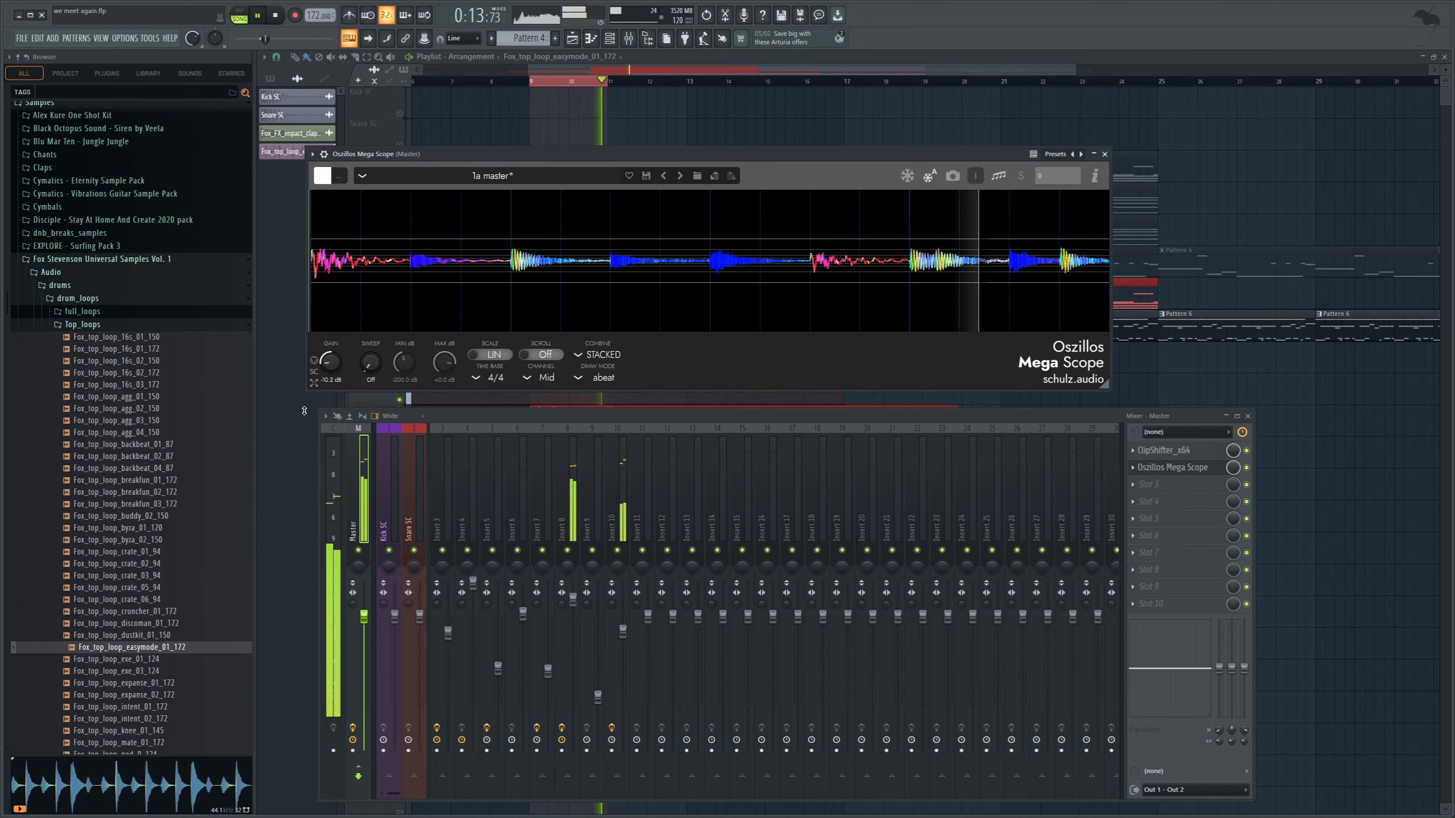
{"action": "key", "text": "space"}
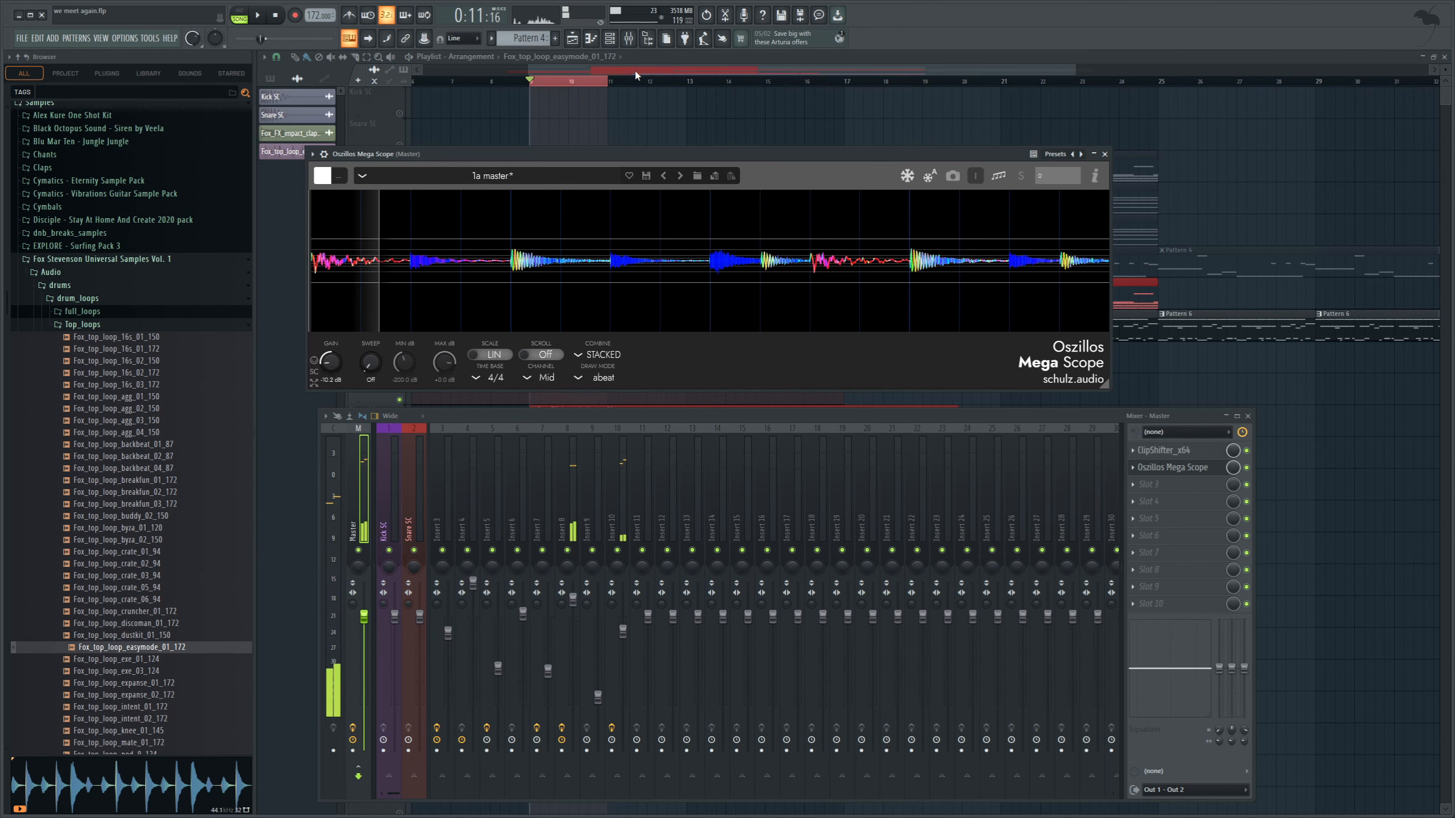
Step: Return to the playlist and re-enable all of its muted tracks
{"action": "left_click", "coordinate": [634, 62]}
{"action": "right_click", "coordinate": [401, 305]}
{"action": "right_click", "coordinate": [401, 305]}
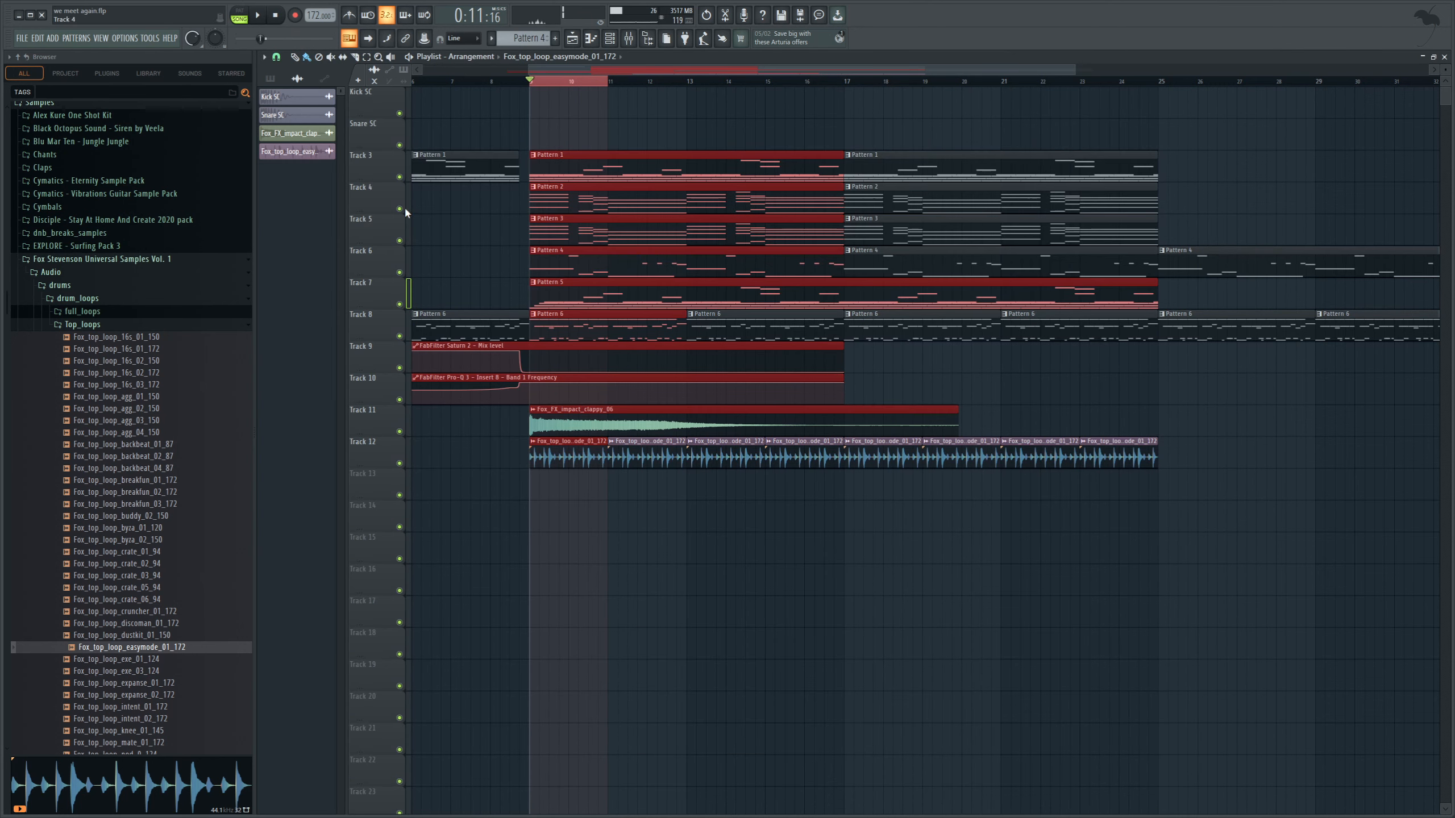
Step: Play the arrangement with the playlist's time selection extended to bars 9 to 13, and stop playback
{"action": "left_click", "coordinate": [261, 16]}
{"action": "left_click_drag", "start_coordinate": [608, 81], "coordinate": [688, 80]}
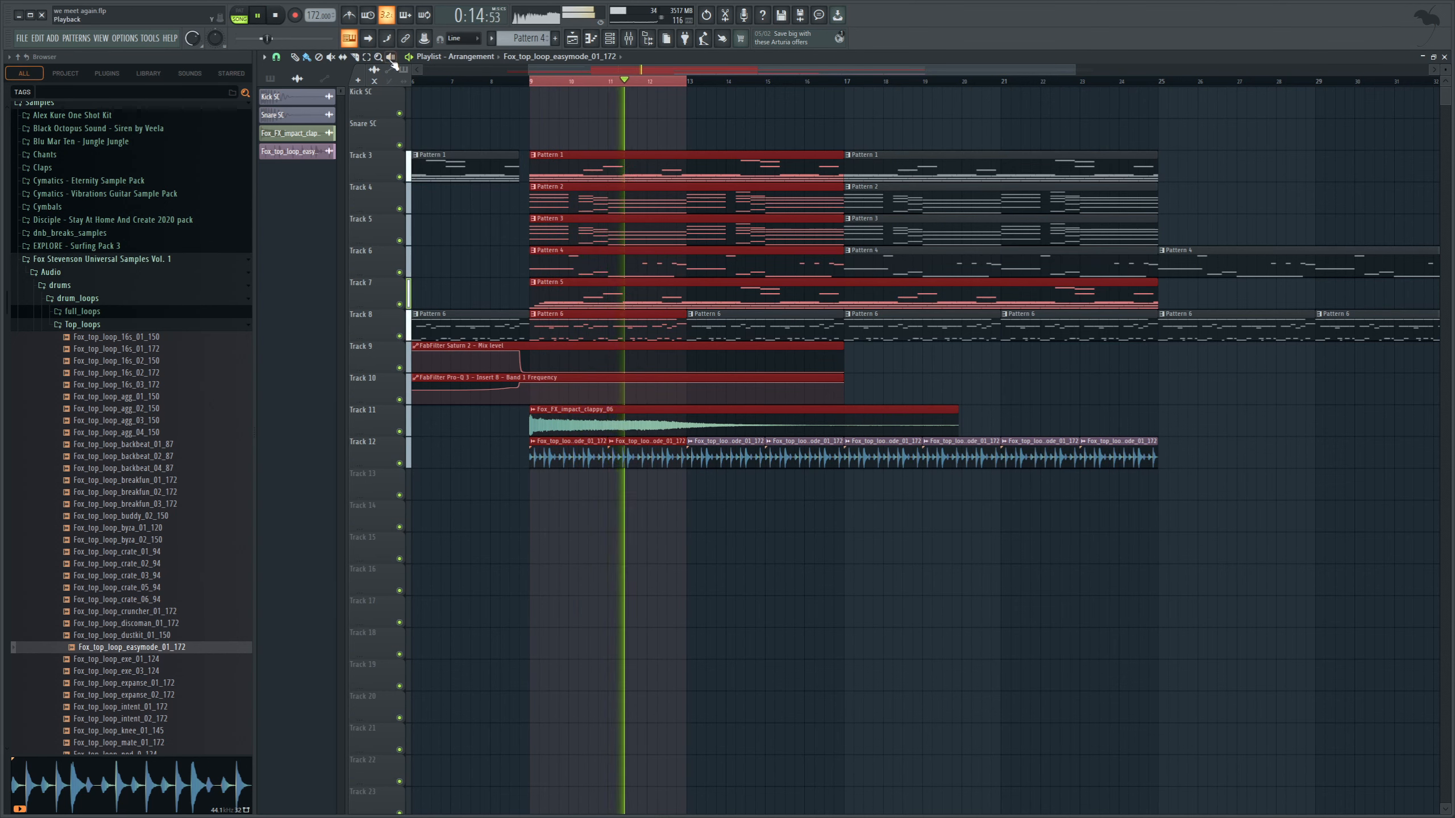
{"action": "left_click", "coordinate": [276, 17]}
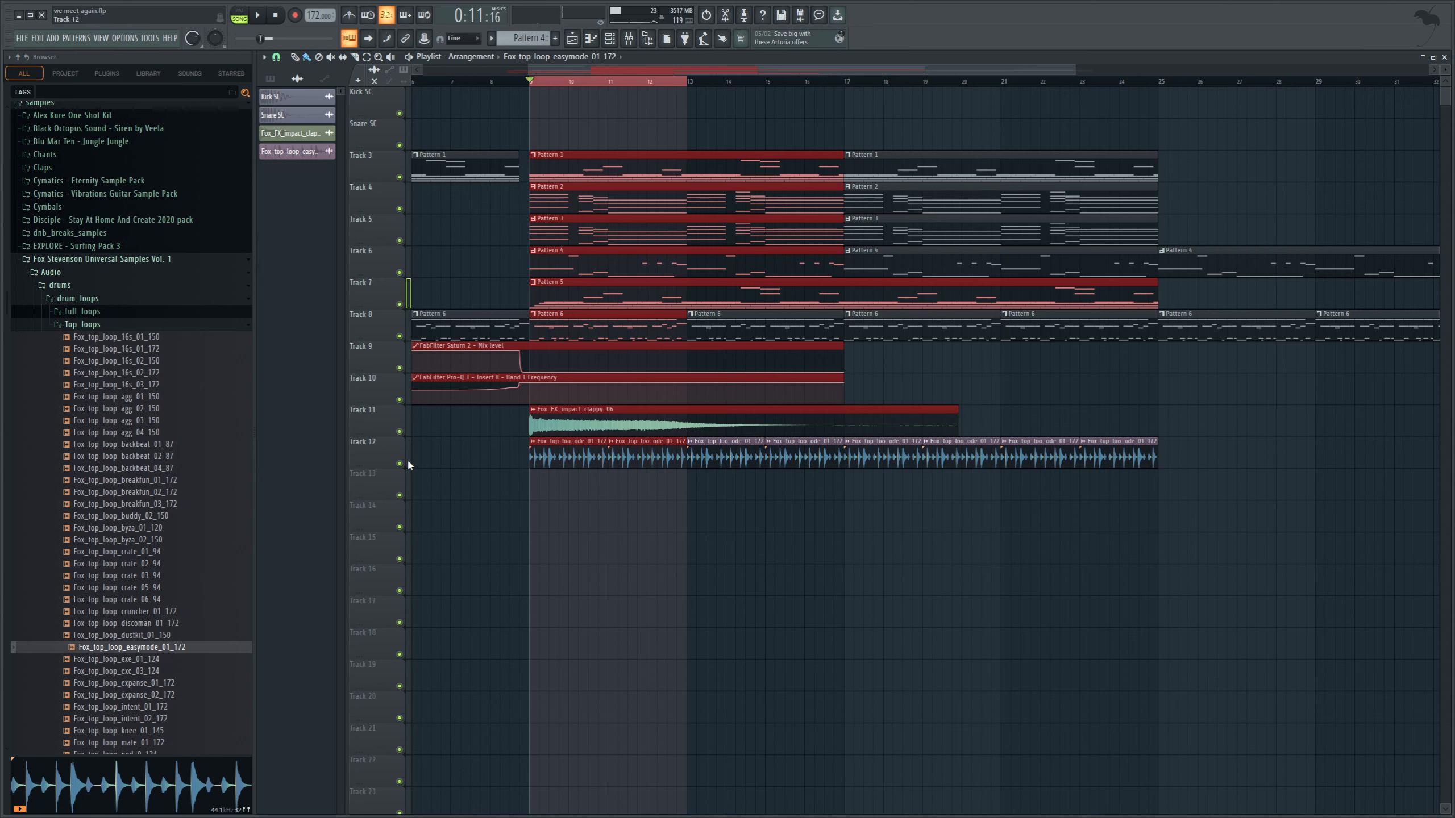
Step: Open the ClipShifter and Oszillos Mega Scope plugins on the Master mixer track
{"action": "left_click", "coordinate": [628, 43]}
{"action": "left_click", "coordinate": [1180, 452]}
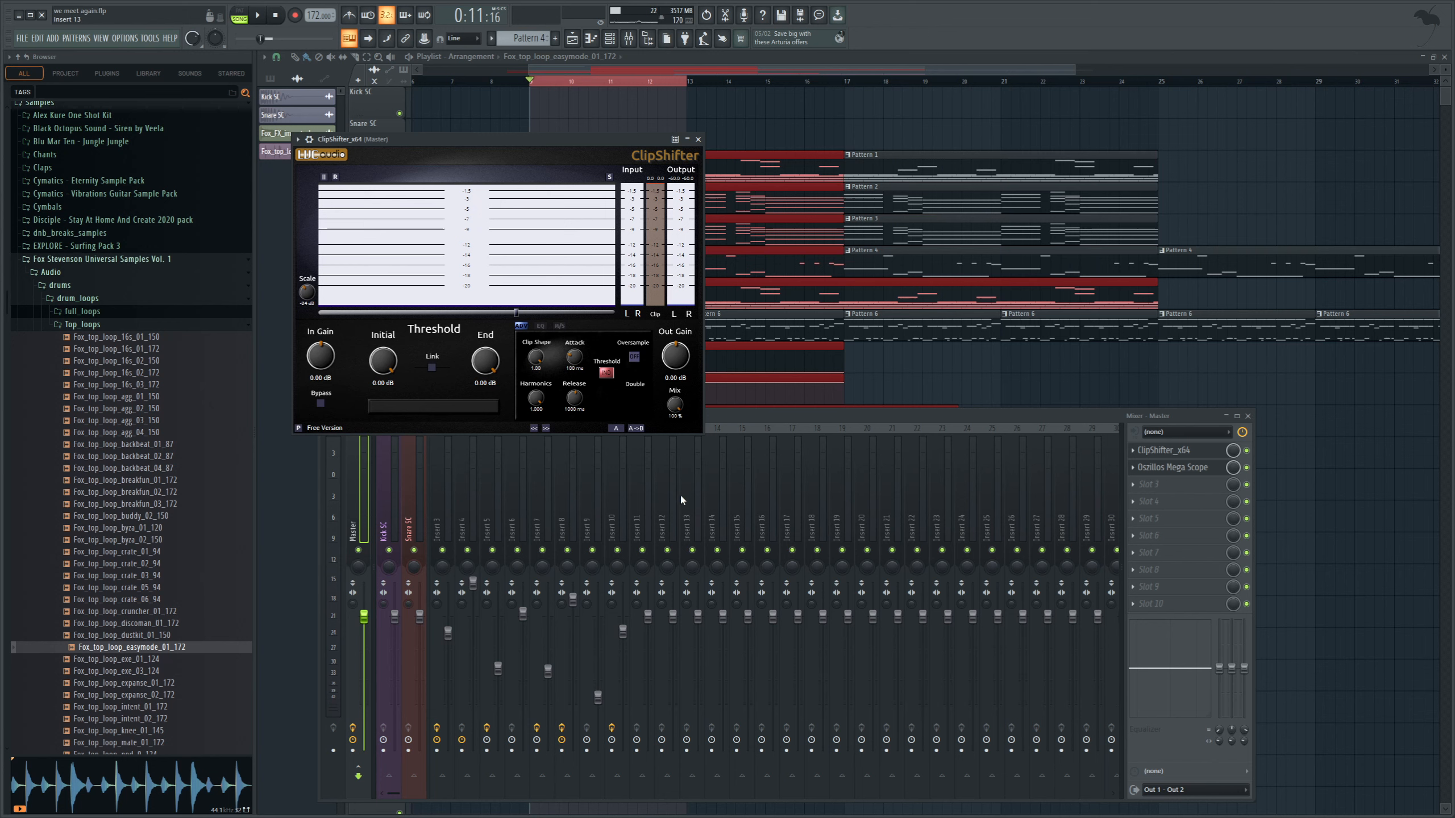
{"action": "left_click", "coordinate": [651, 516]}
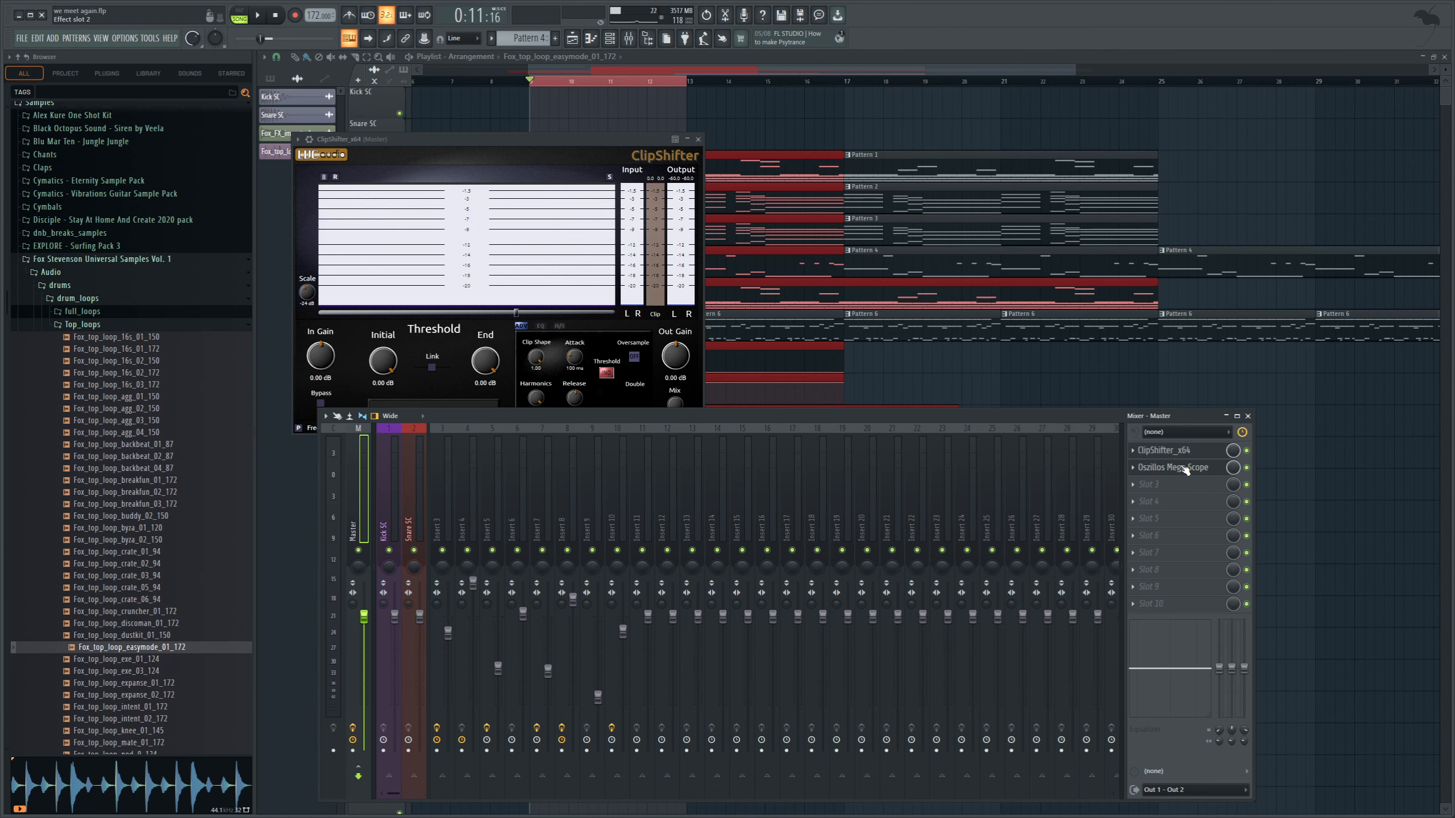
{"action": "left_click", "coordinate": [1187, 469]}
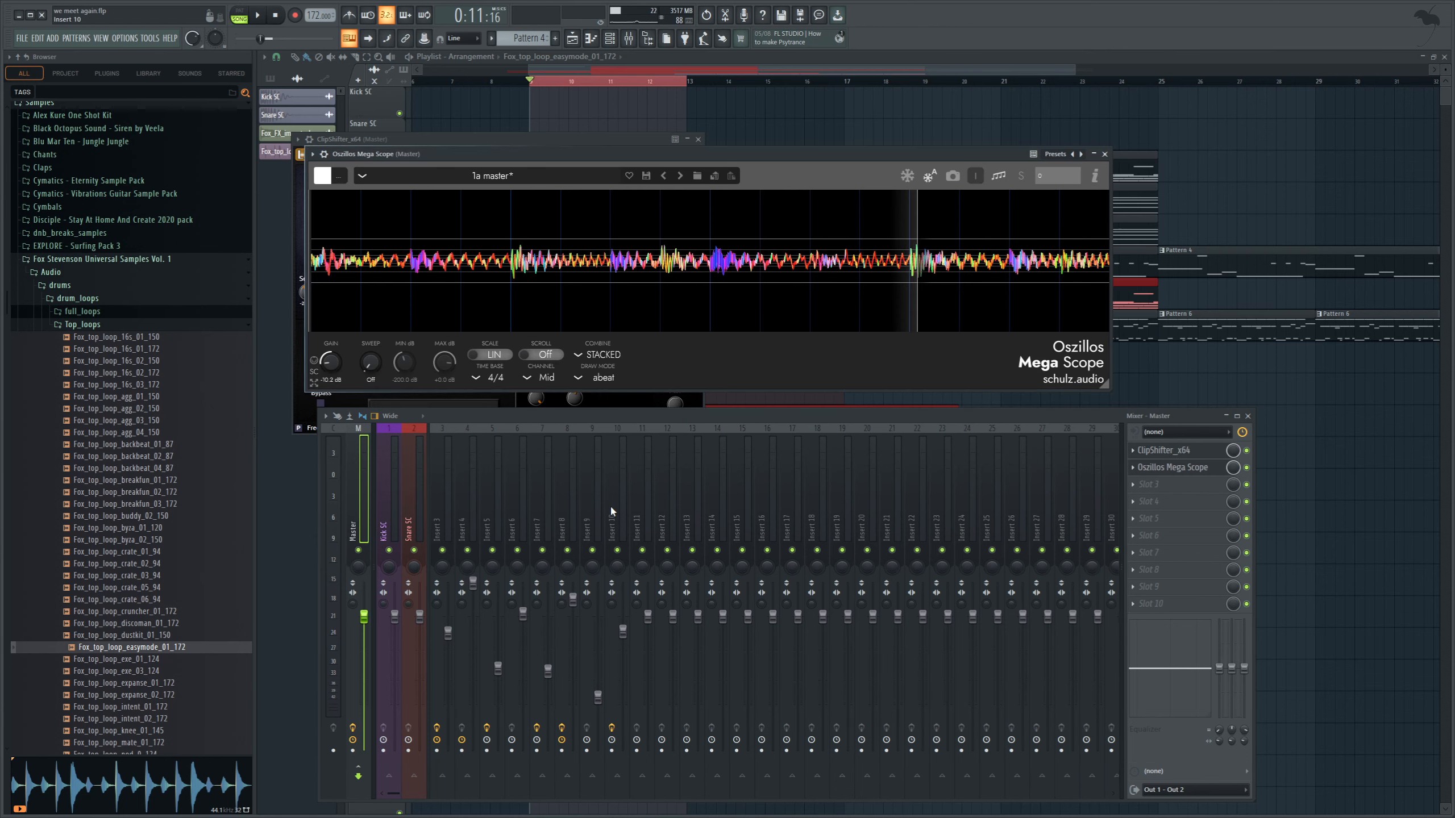
Step: Solo Insert 10 in the mixer, start playback and add ClipShifter_x64 after FabFilter Saturn 2 on that insert
{"action": "right_click", "coordinate": [617, 550]}
{"action": "key", "text": "space"}
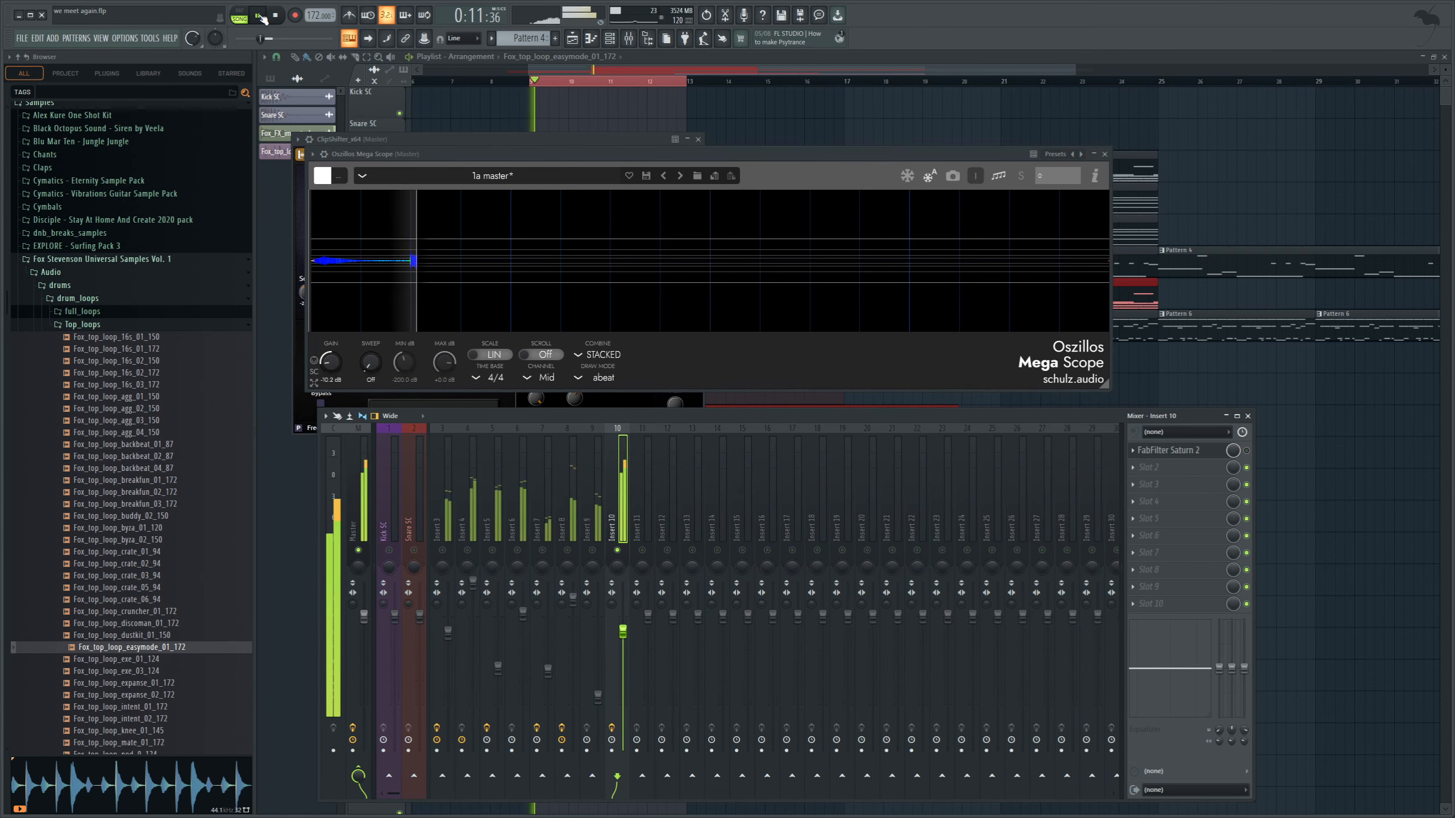
{"action": "left_click", "coordinate": [1292, 56]}
{"action": "left_click_drag", "start_coordinate": [493, 212], "coordinate": [780, 387]}
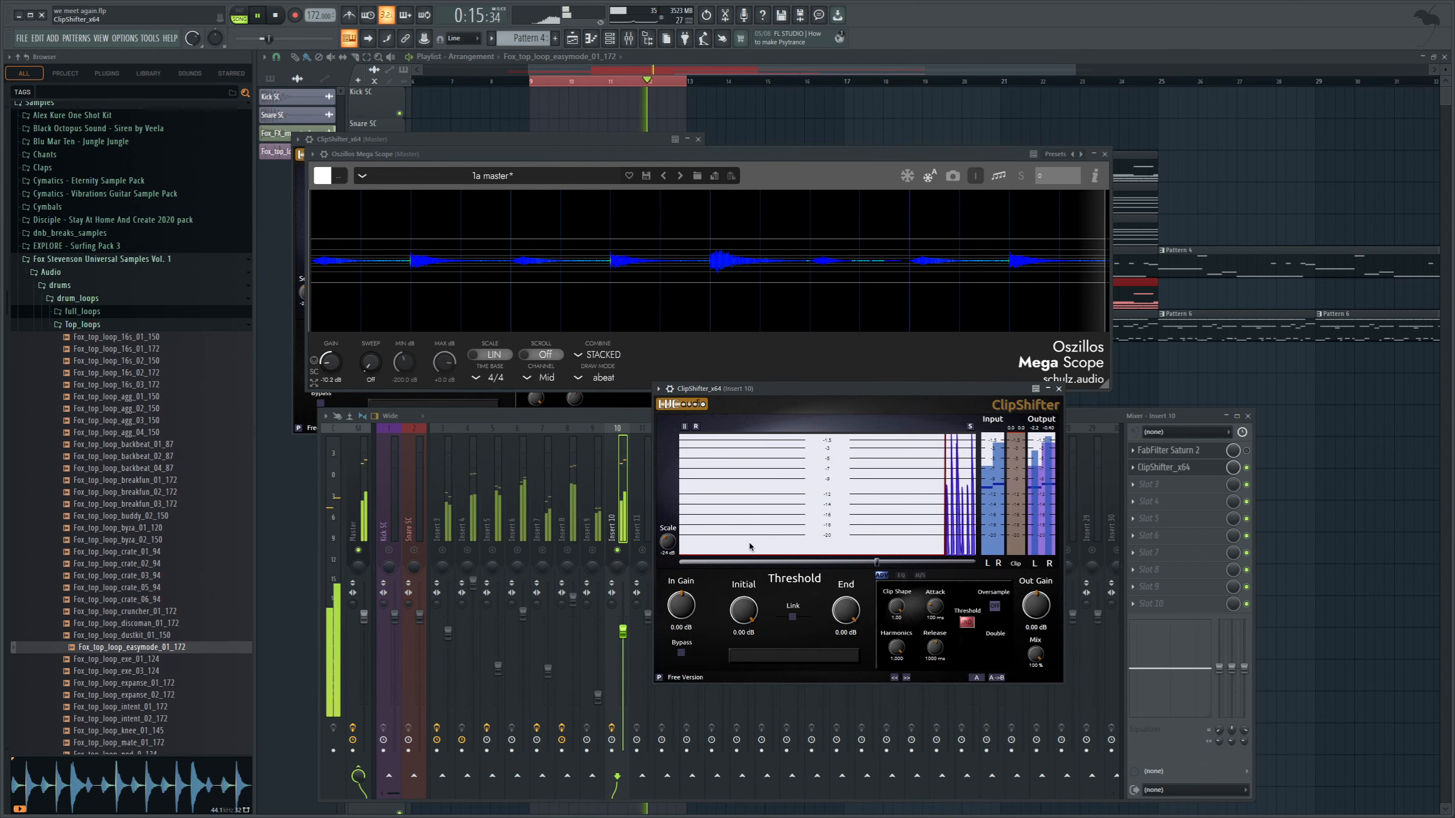
Step: Raise the input gain of Insert 10's ClipShifter to 16.22 dB and replay the loop to examine its clipped transients
{"action": "left_click_drag", "start_coordinate": [680, 605], "coordinate": [702, 540]}
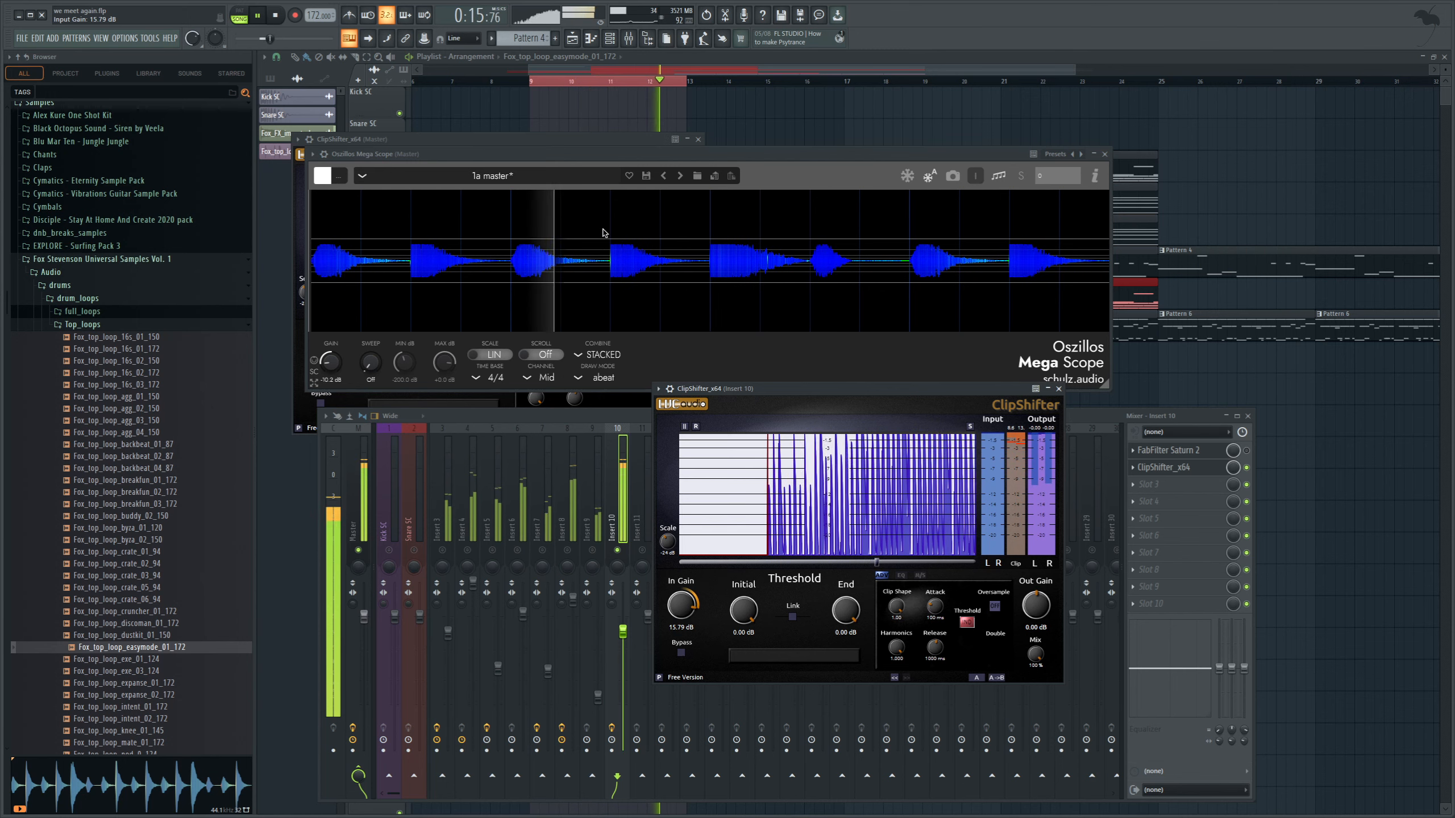
{"action": "left_click", "coordinate": [277, 15]}
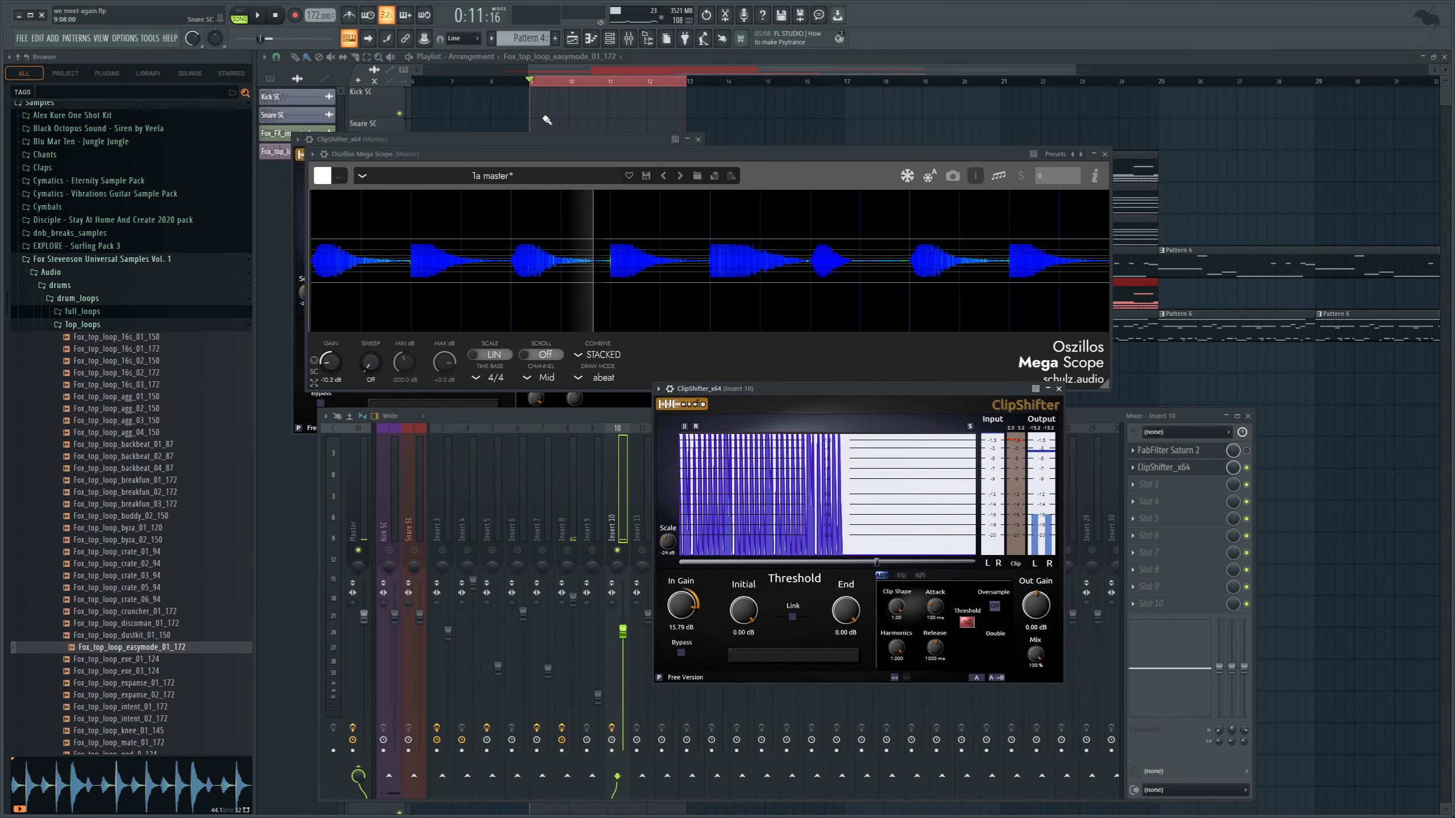
{"action": "left_click", "coordinate": [259, 16]}
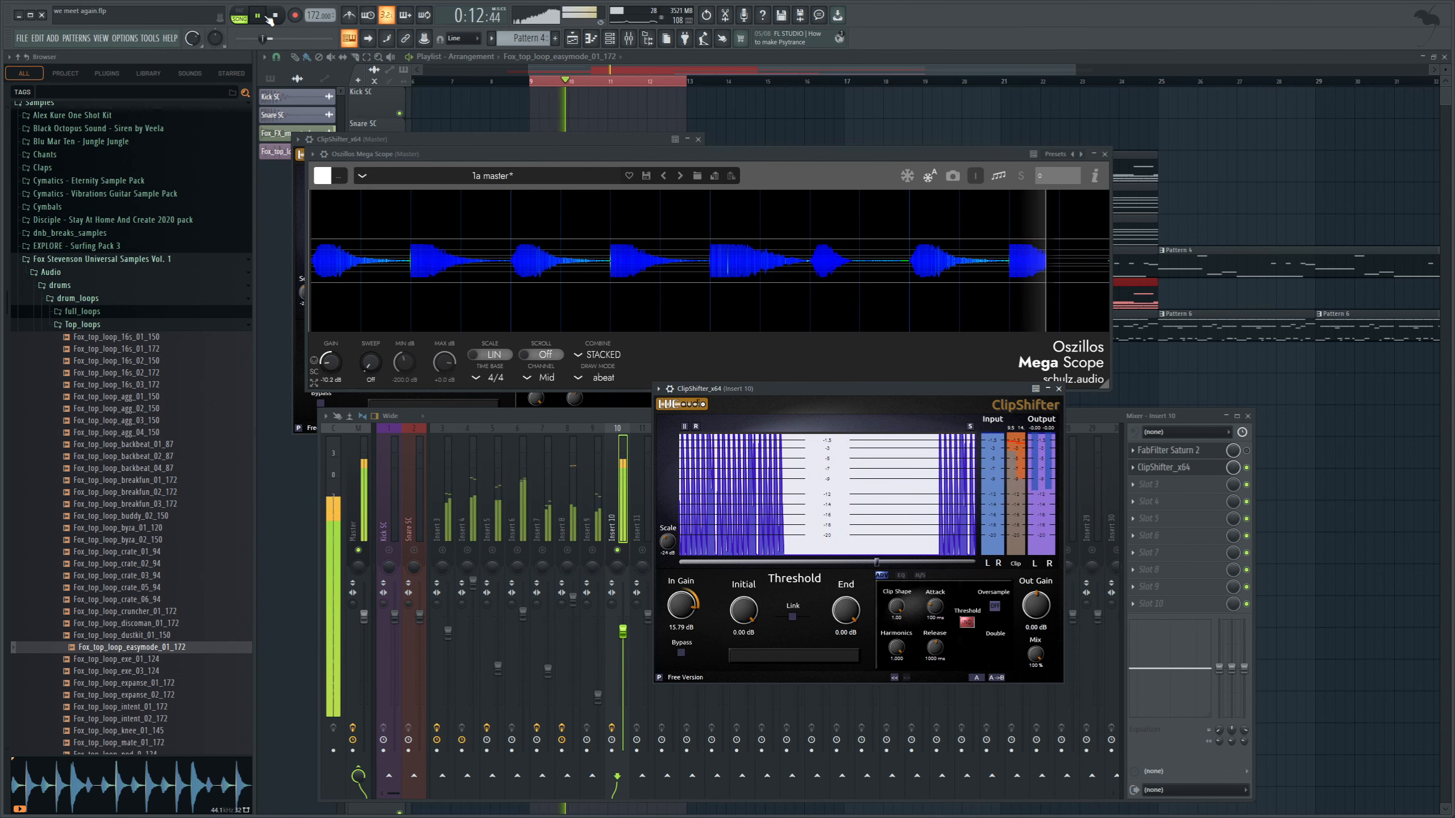
{"action": "left_click", "coordinate": [259, 16]}
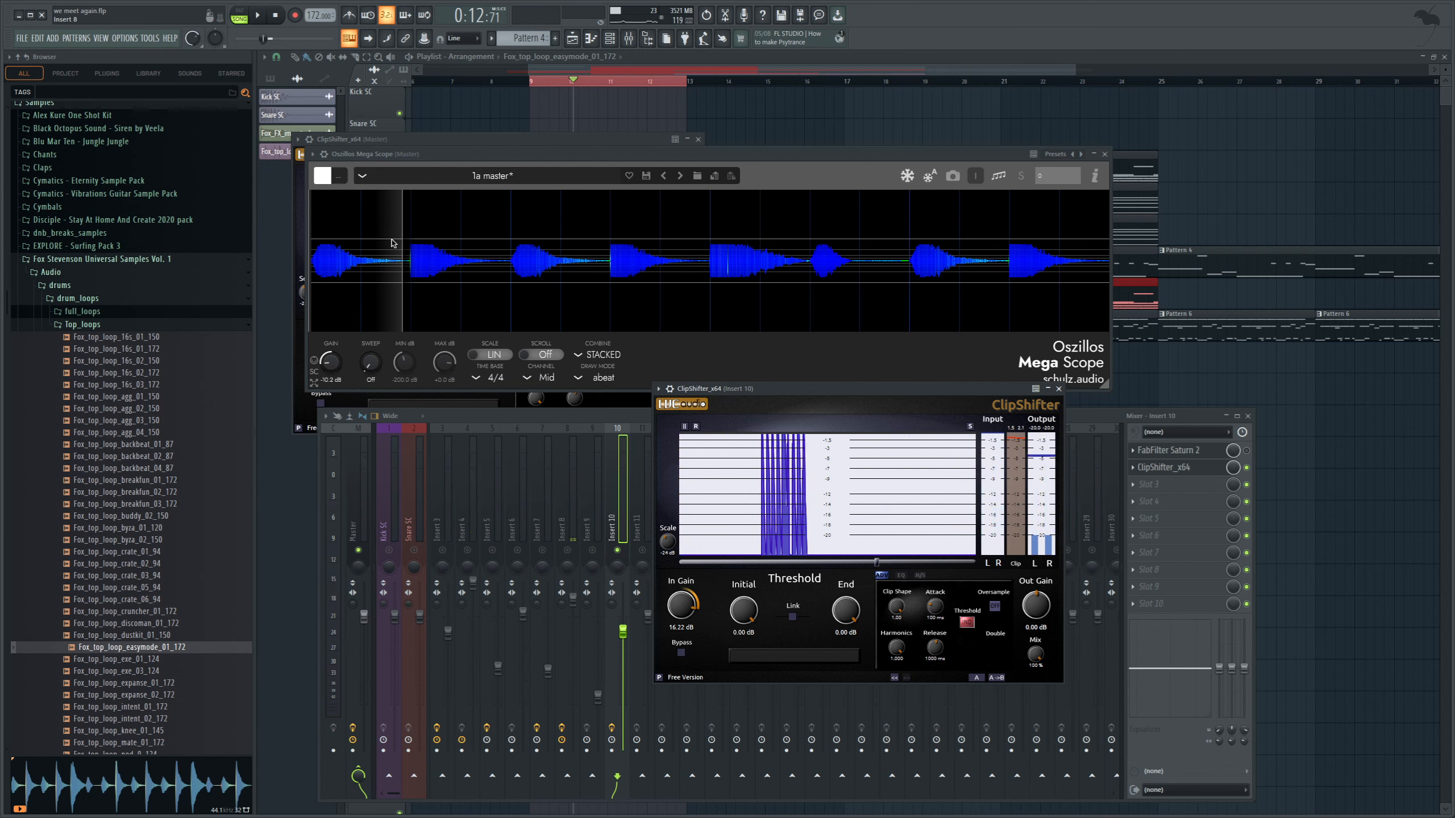
{"action": "left_click", "coordinate": [258, 16]}
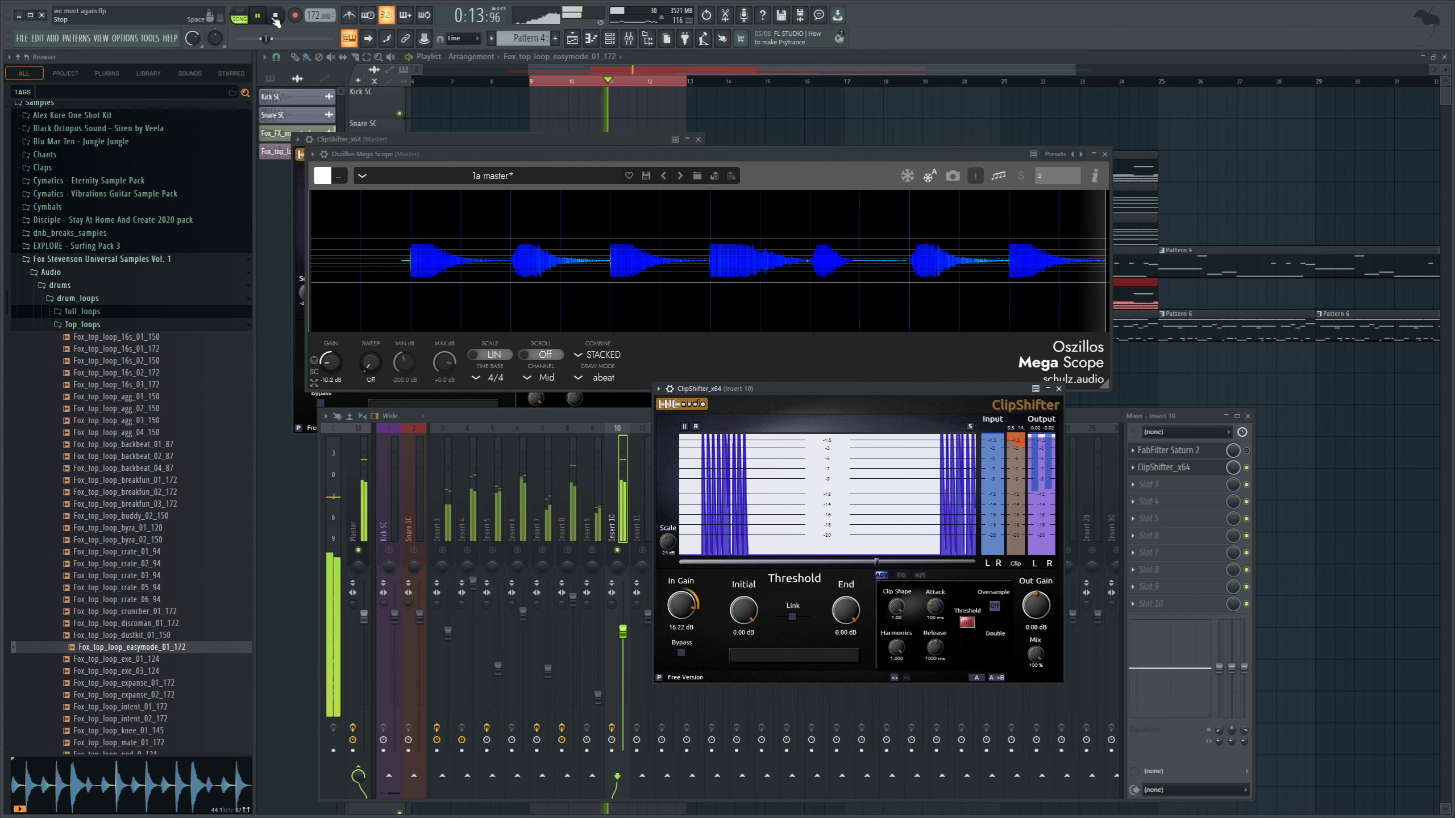
{"action": "left_click", "coordinate": [276, 17]}
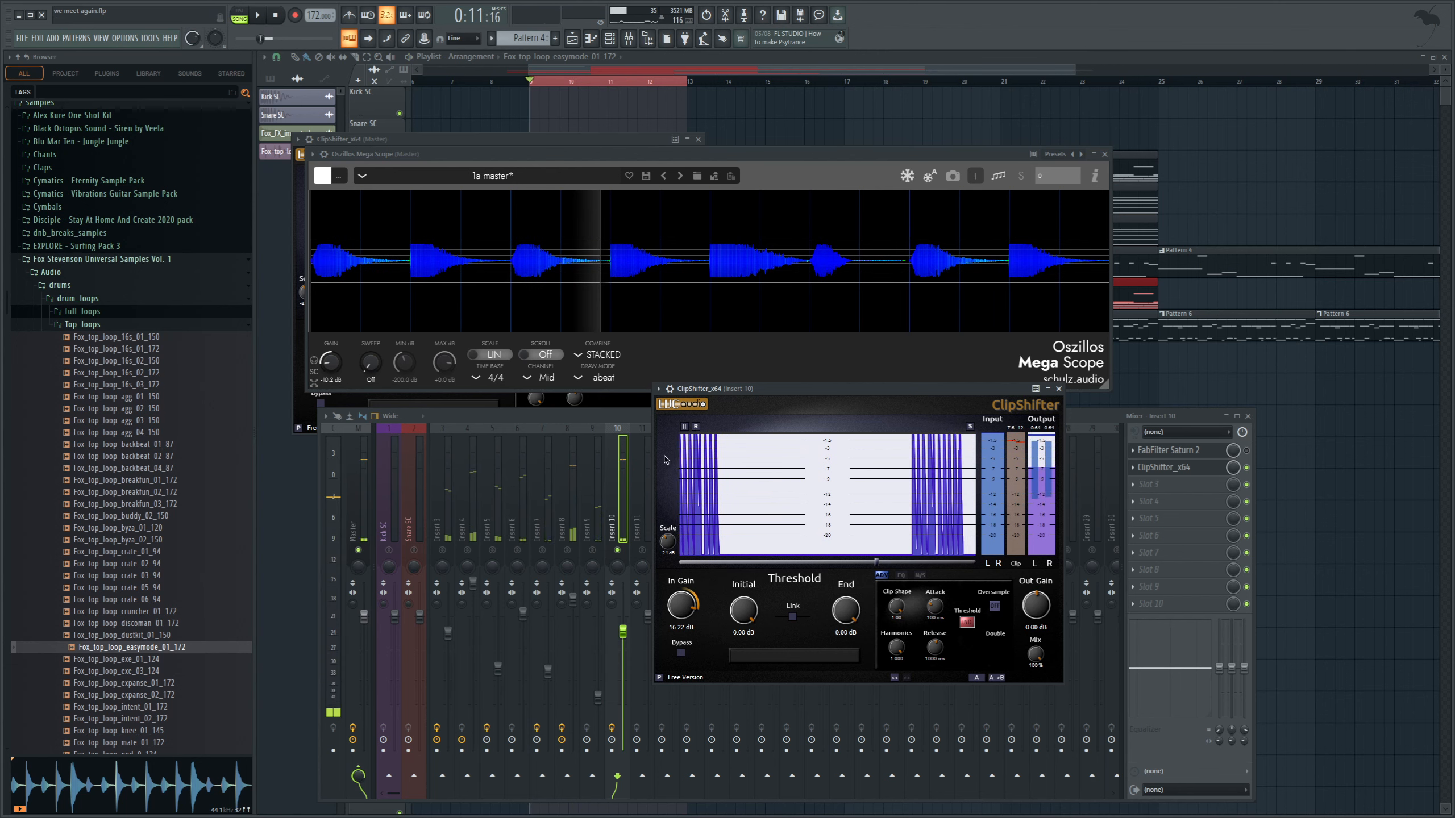
Step: Unsolo Insert 10, bypass its ClipShifter and clear the time selection in the playlist
{"action": "left_click", "coordinate": [617, 421]}
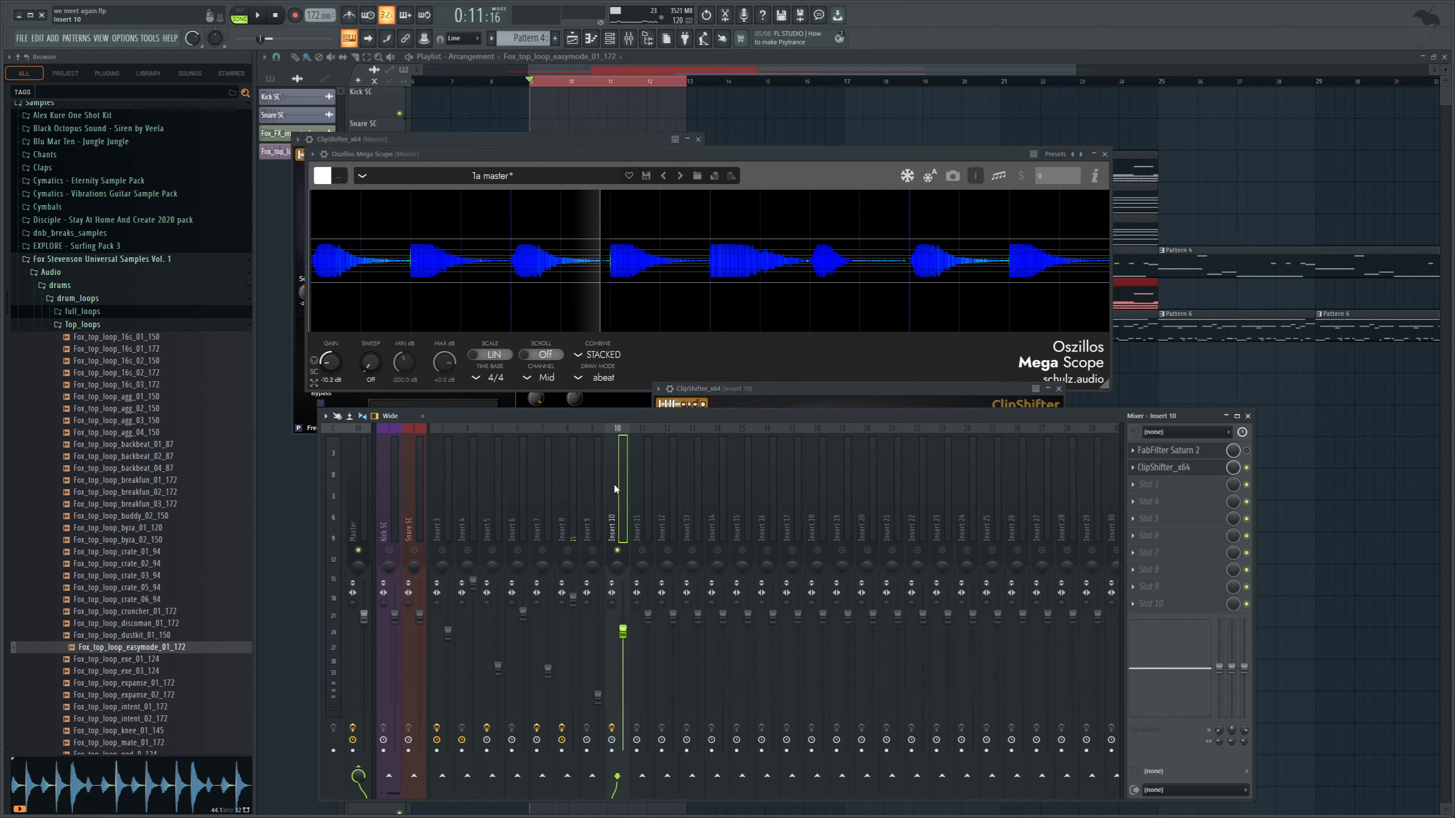
{"action": "key", "text": "F12"}
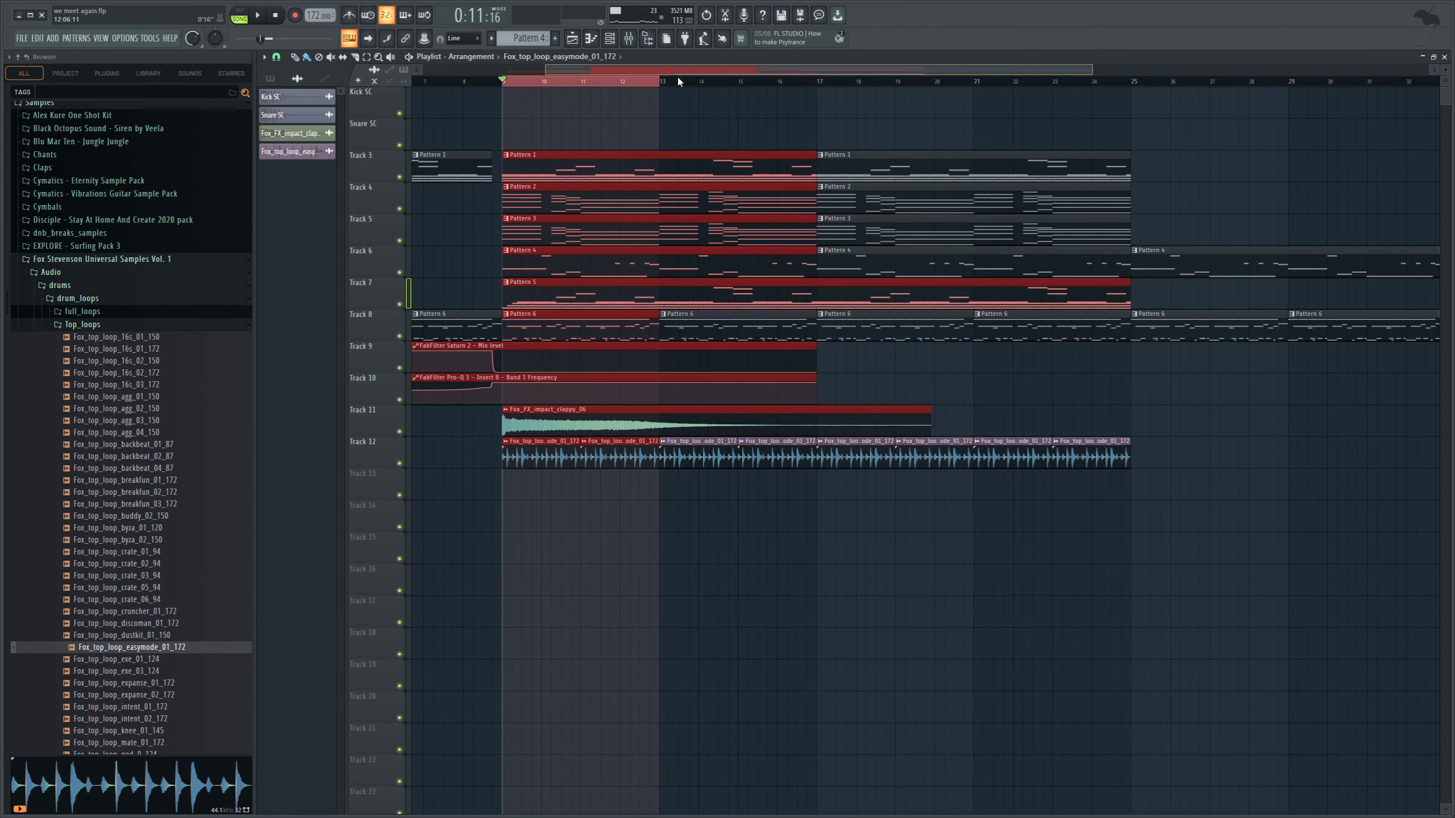
{"action": "right_click", "coordinate": [643, 86]}
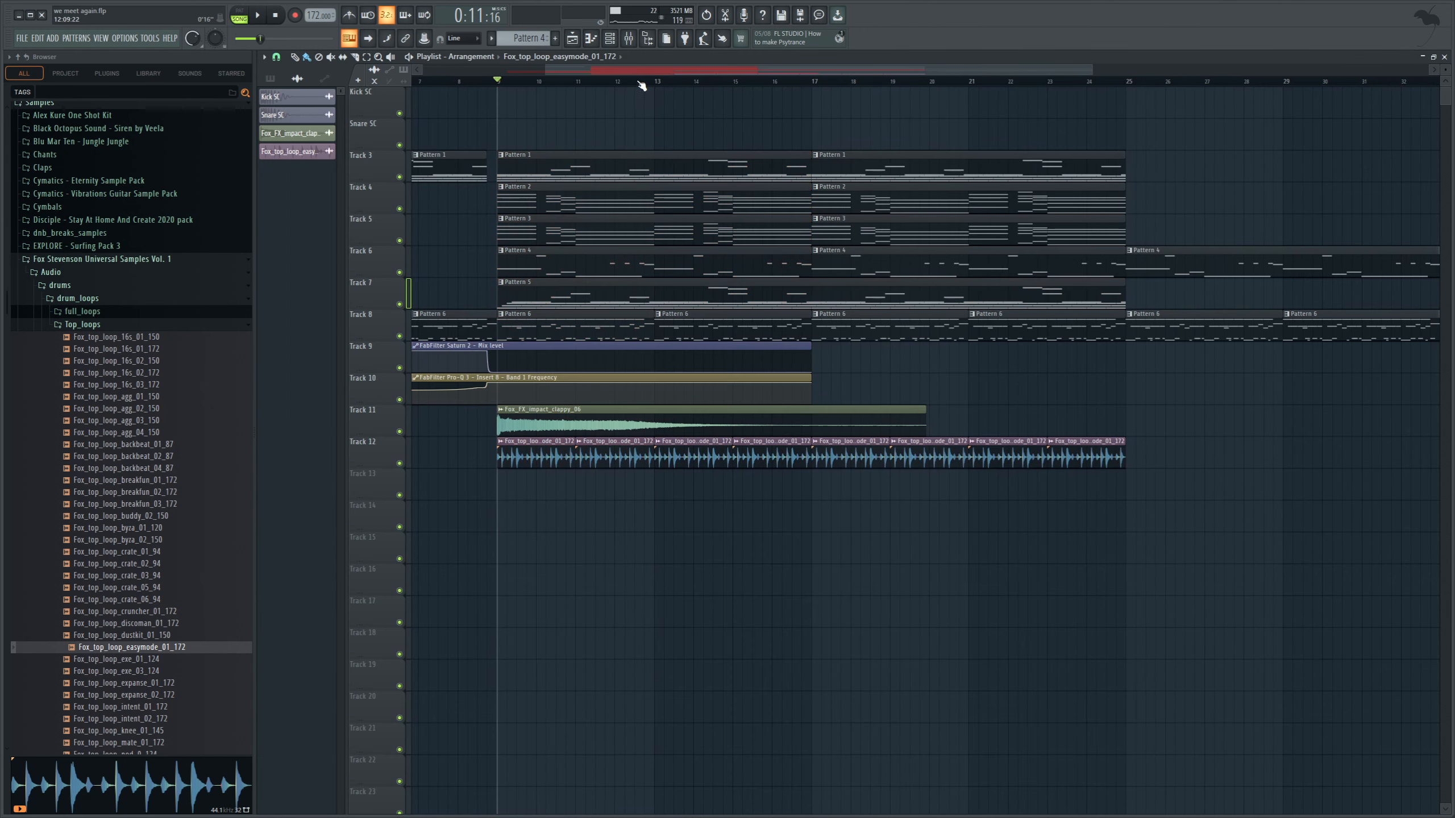
Step: Solo Track 6 in the playlist and play it with bars 9 to 17 selected
{"action": "right_click", "coordinate": [399, 273]}
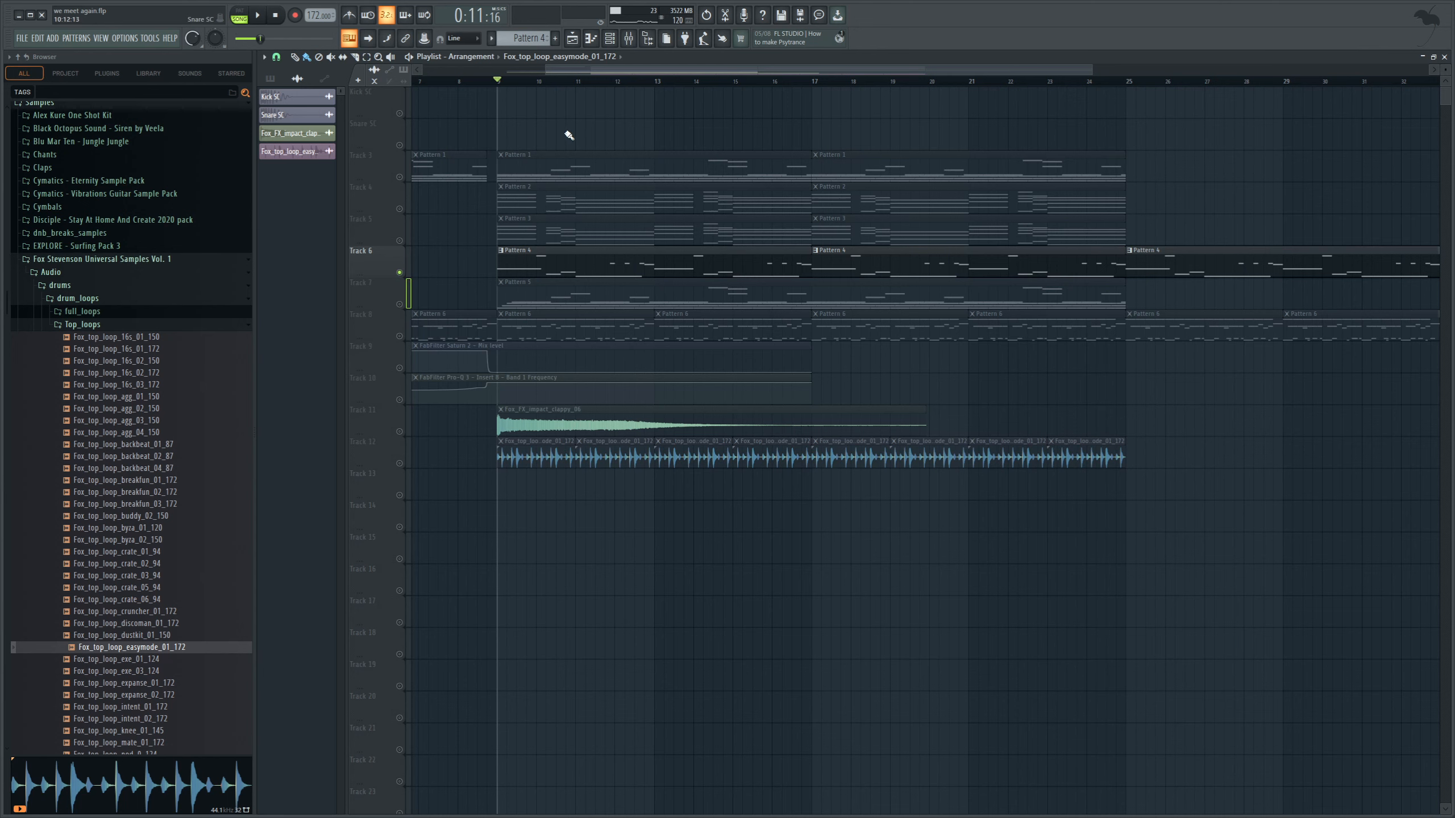
{"action": "key", "text": "space"}
{"action": "left_click_drag", "start_coordinate": [518, 81], "coordinate": [817, 137]}
Step: Open the Master's Mega Scope and add ClipShifter_x64 to Insert 6
{"action": "left_click", "coordinate": [629, 38]}
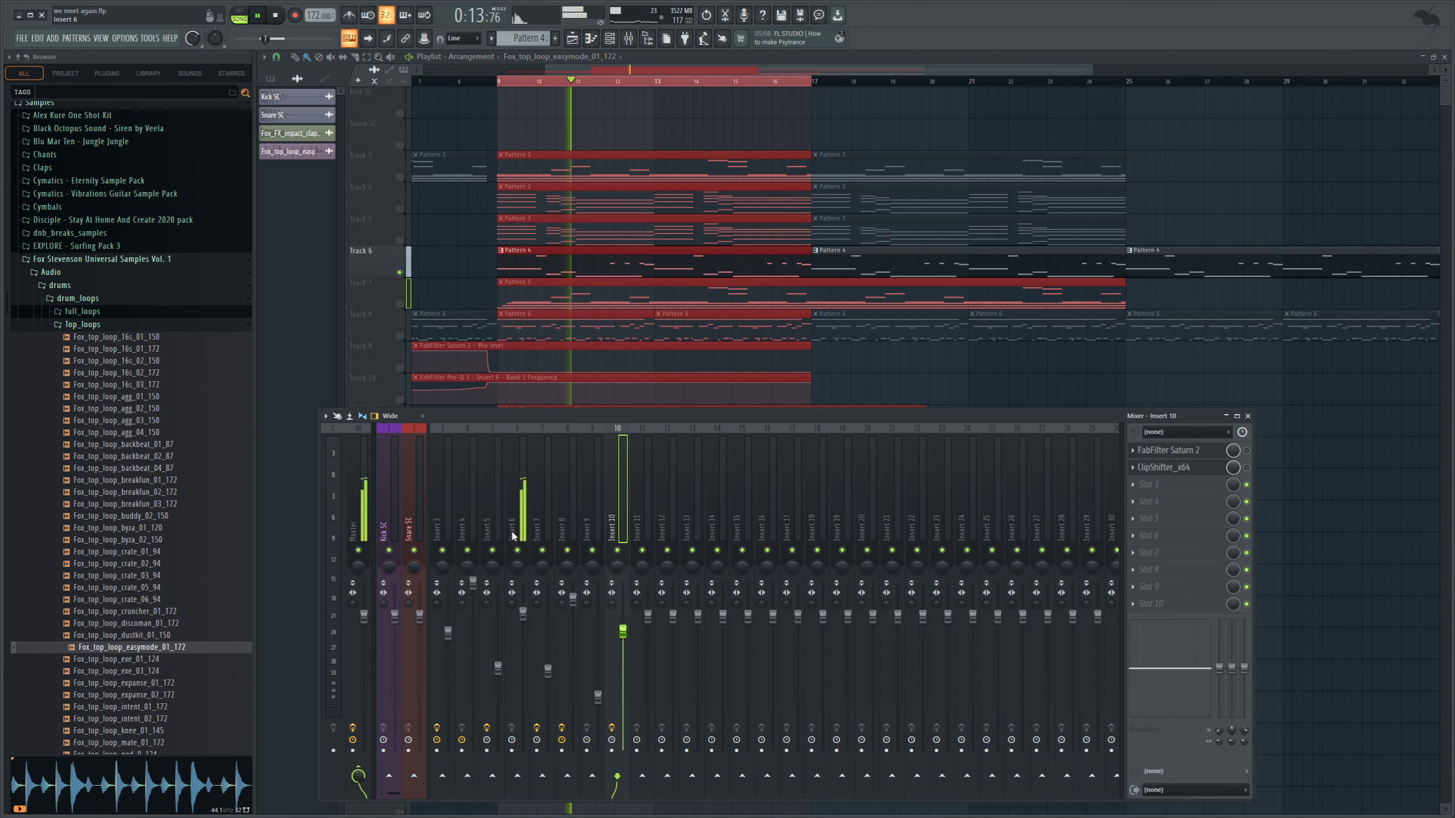
{"action": "left_click", "coordinate": [361, 536]}
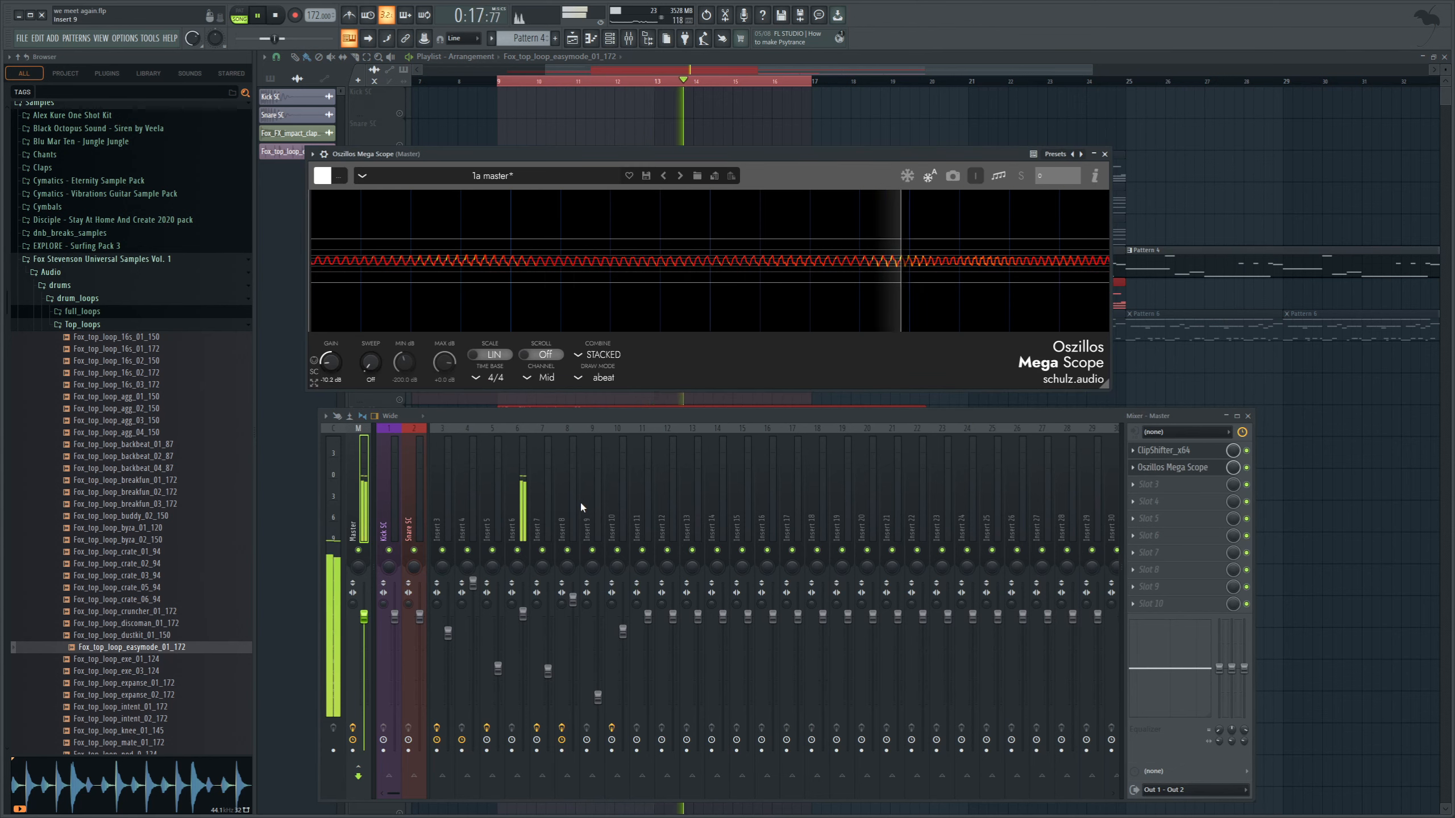
{"action": "left_click", "coordinate": [524, 507]}
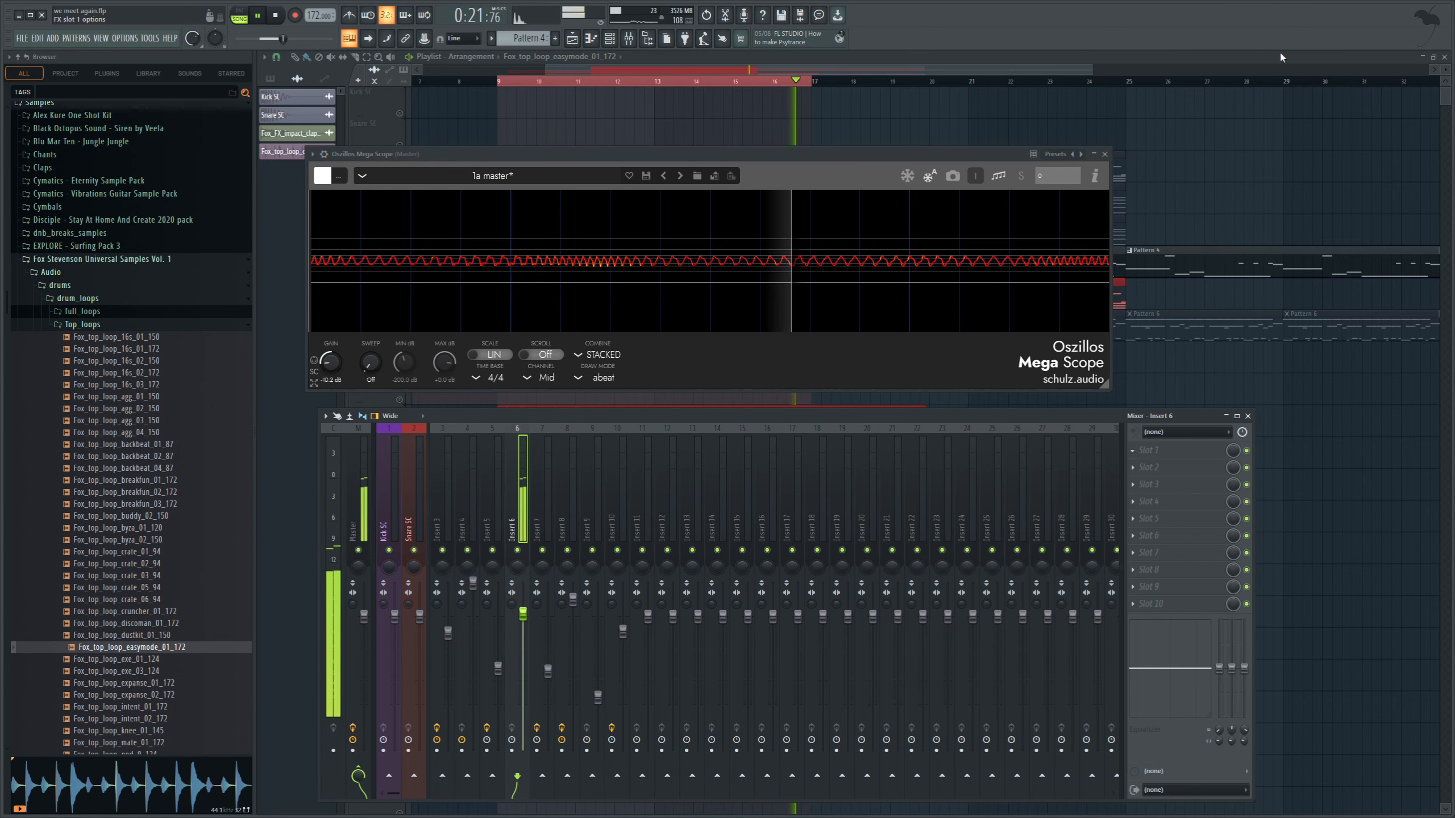
{"action": "left_click_drag", "start_coordinate": [485, 198], "coordinate": [659, 393]}
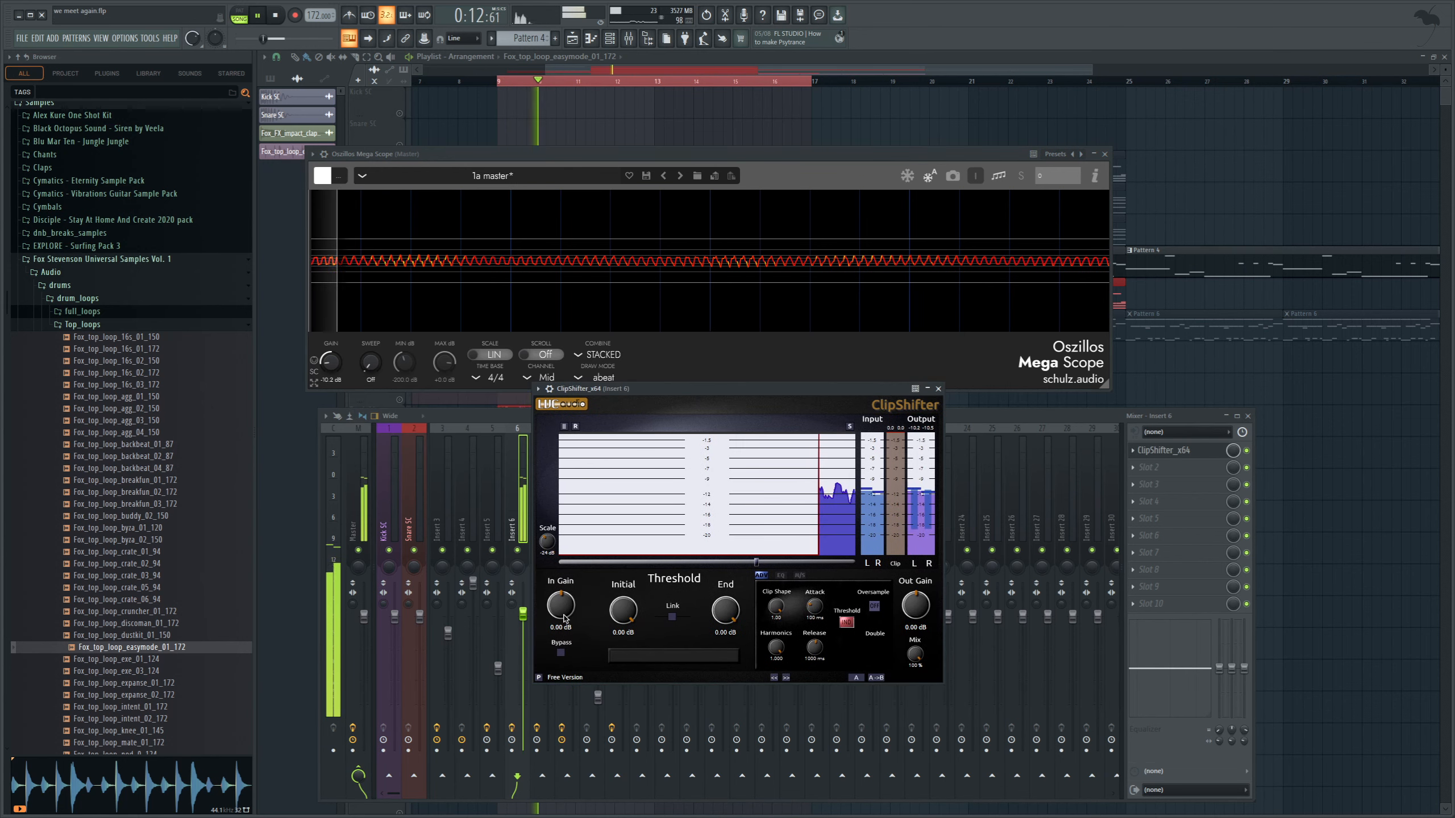
Step: Set the Insert 6 ClipShifter to 17.35 dB input gain and -6.63 dB output gain while playing the loop, and stop playback
{"action": "left_click_drag", "start_coordinate": [562, 597], "coordinate": [577, 578]}
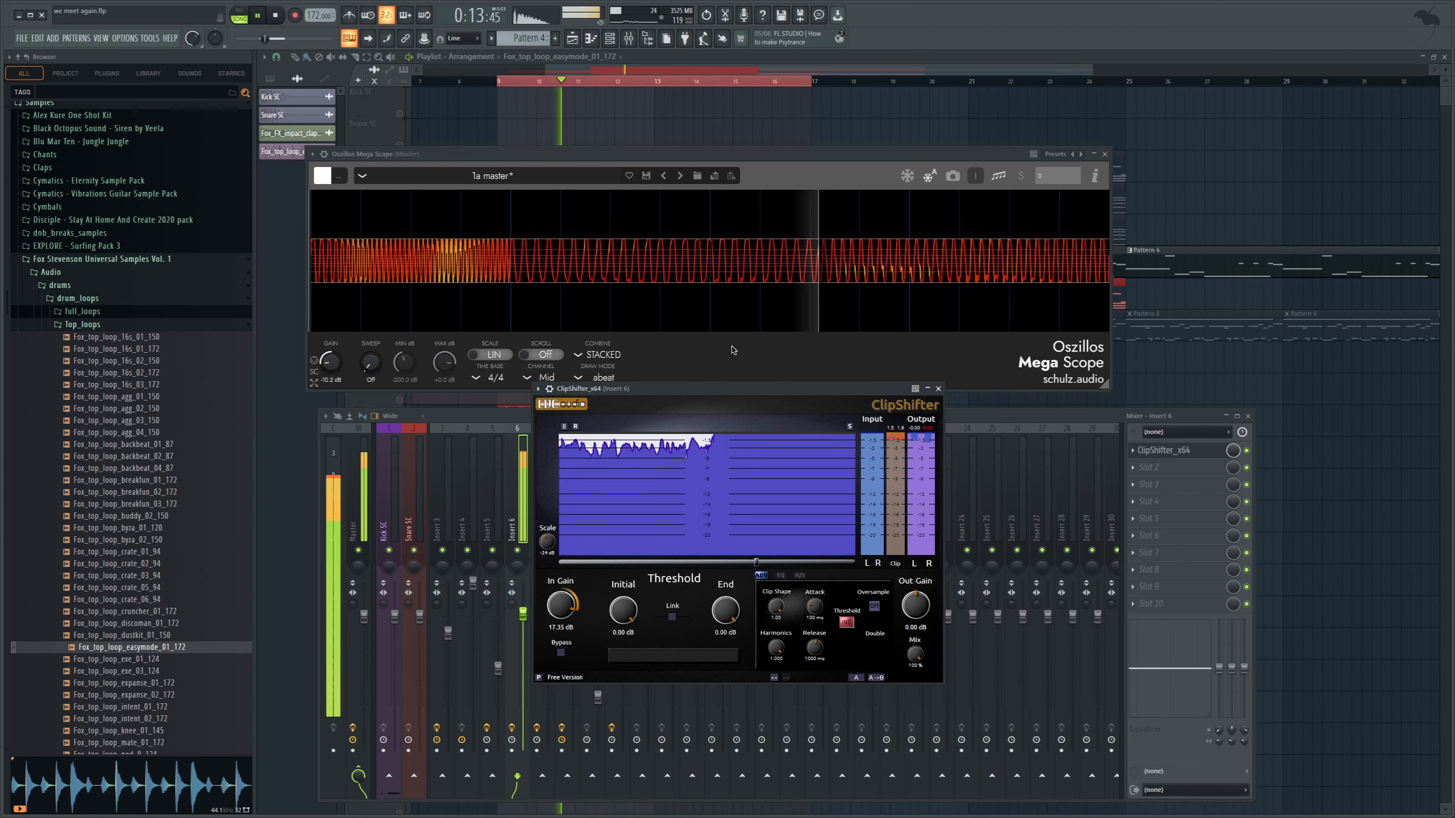
{"action": "left_click", "coordinate": [278, 17]}
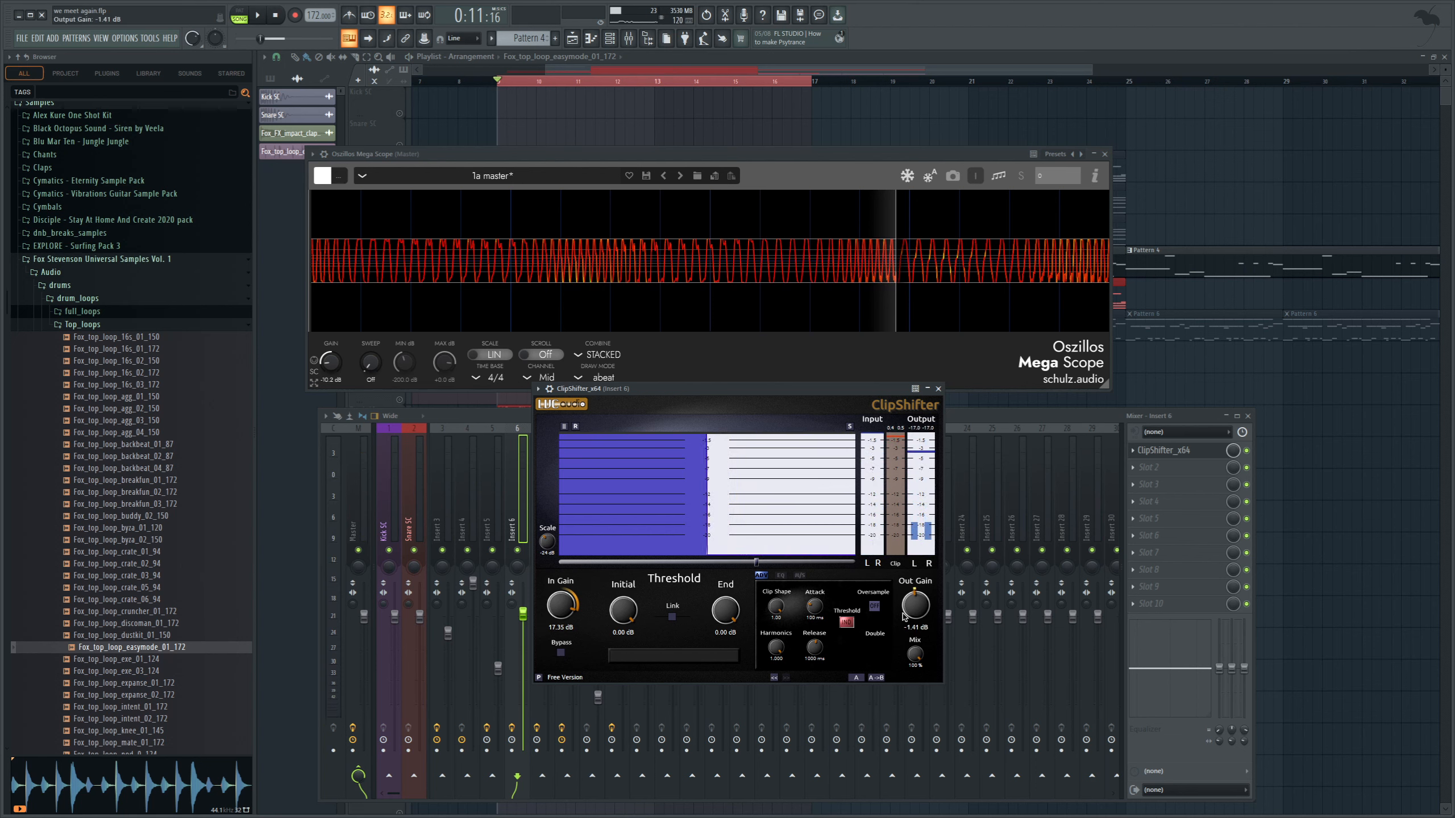
{"action": "left_click", "coordinate": [264, 19]}
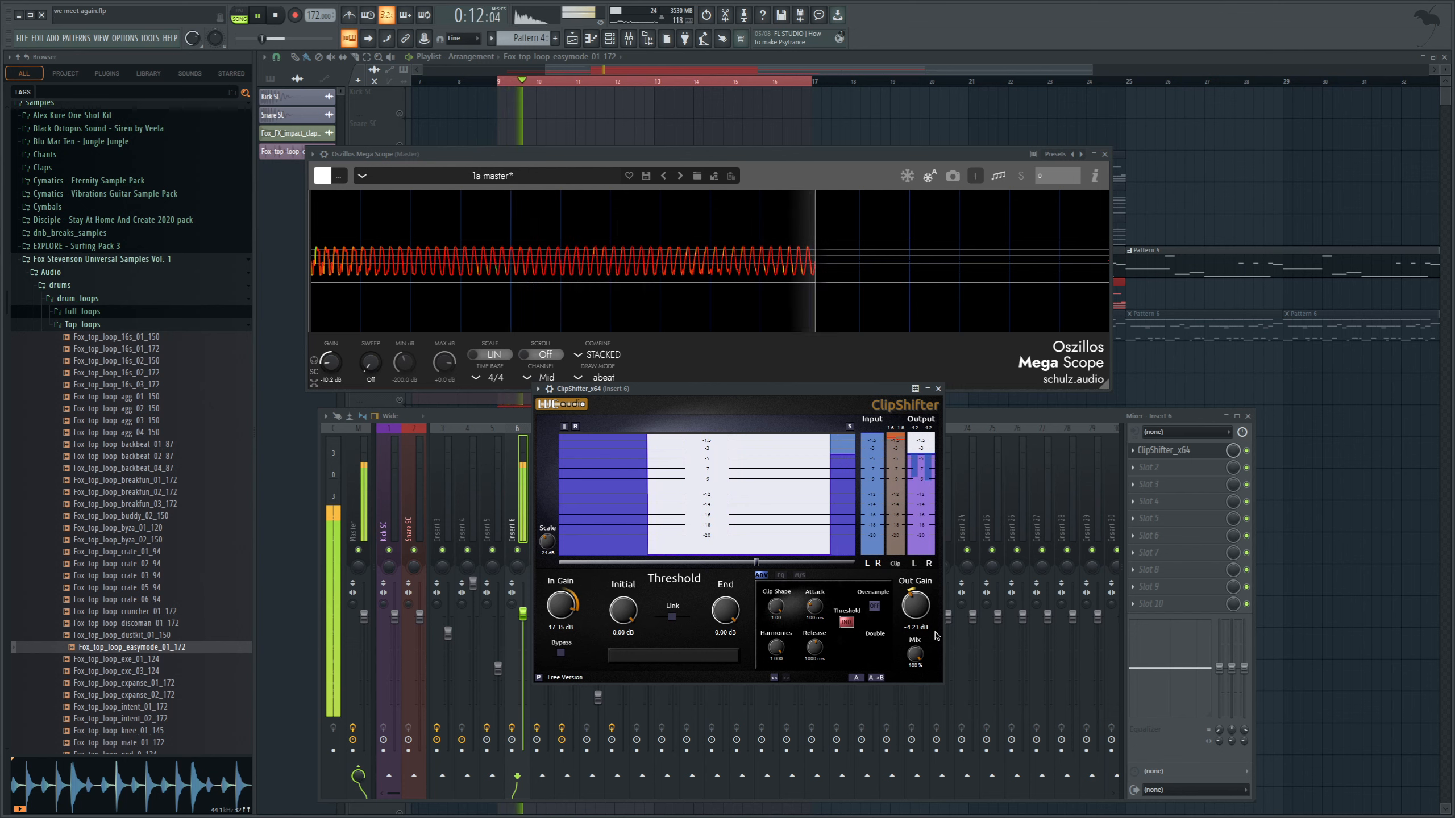
{"action": "left_click_drag", "start_coordinate": [908, 605], "coordinate": [903, 622]}
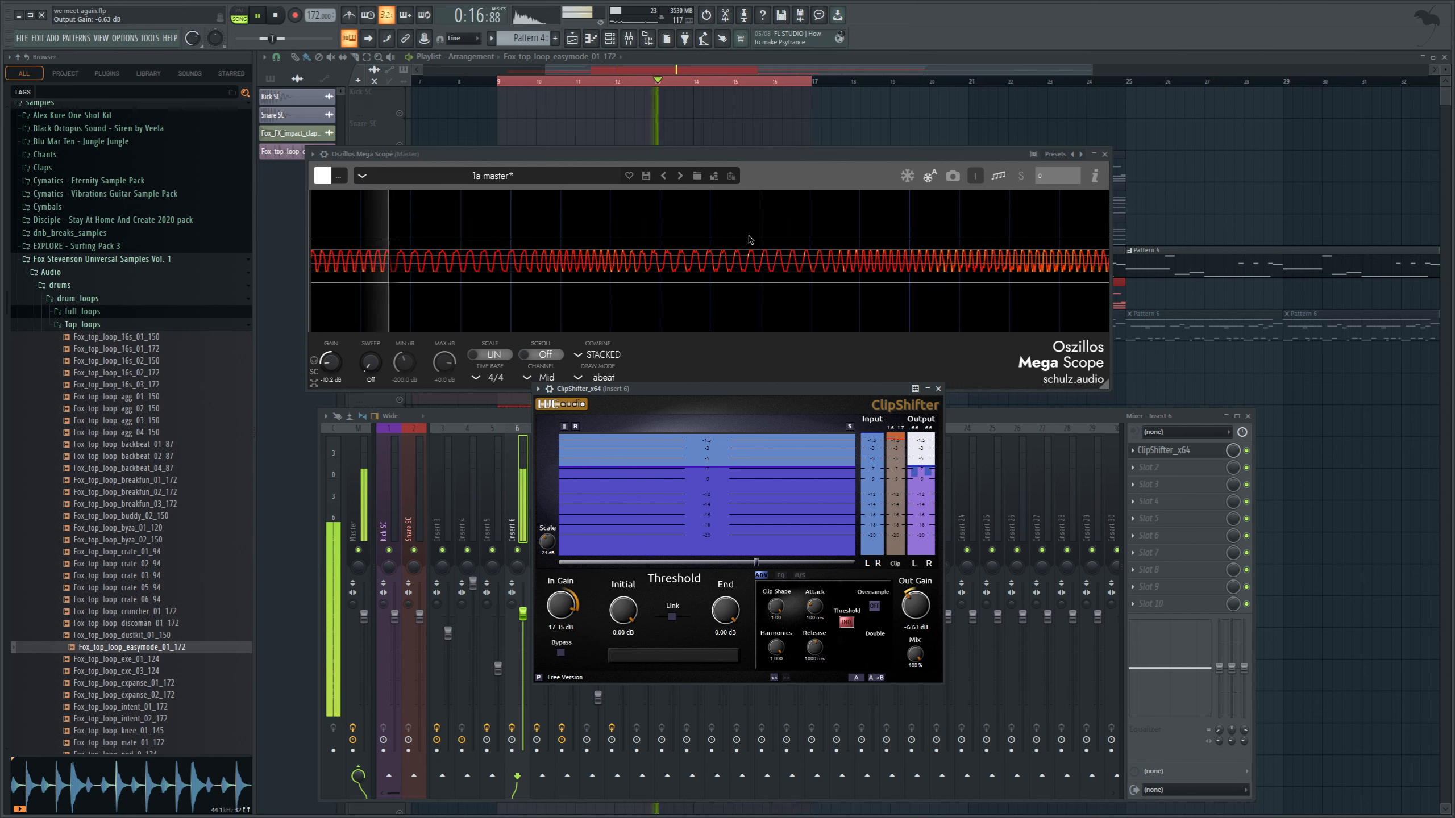
{"action": "key", "text": "space"}
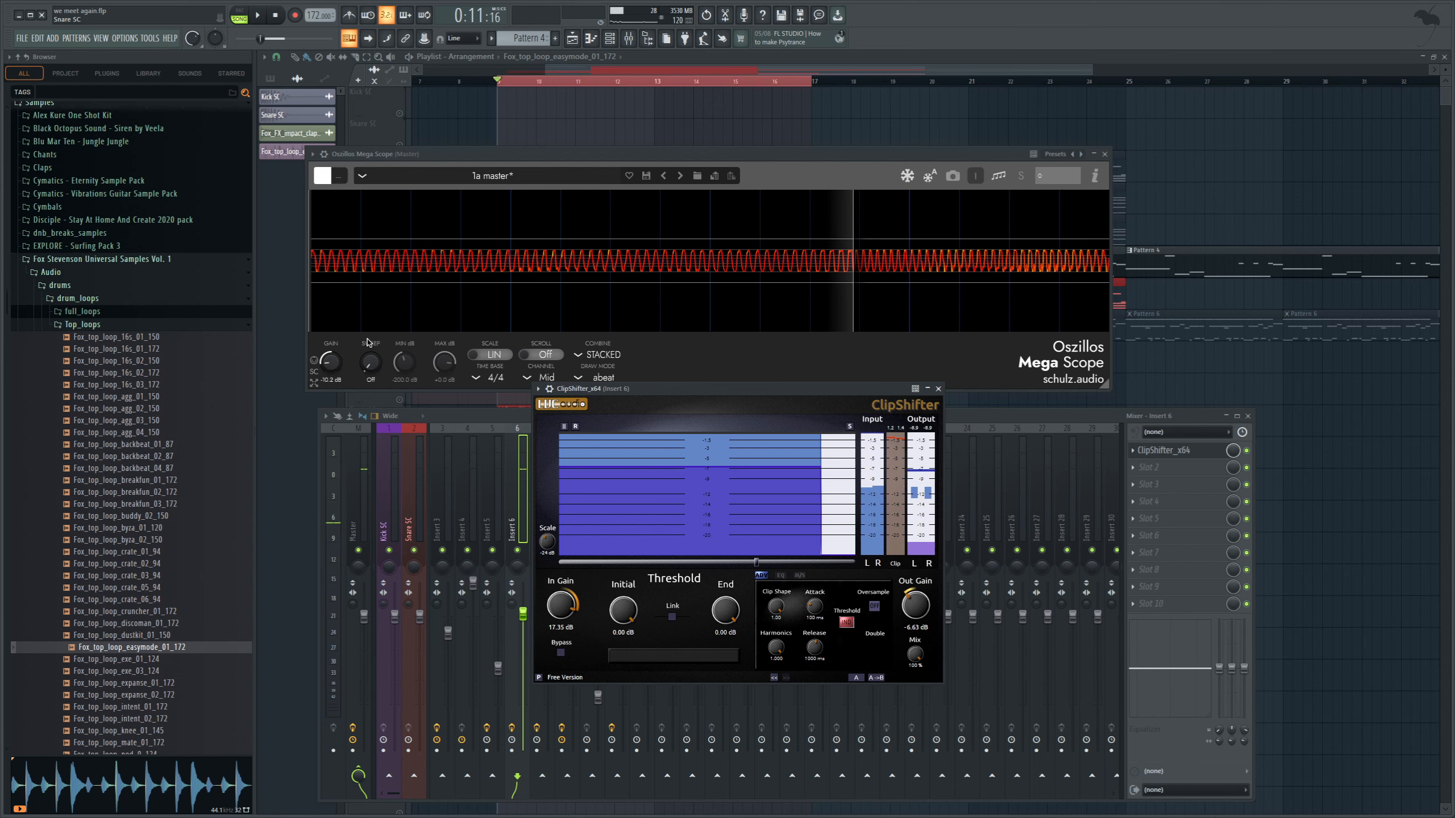
Step: Return to the playlist, unsolo Track 6 and mute the top loop on Track 12
{"action": "key", "text": "F12"}
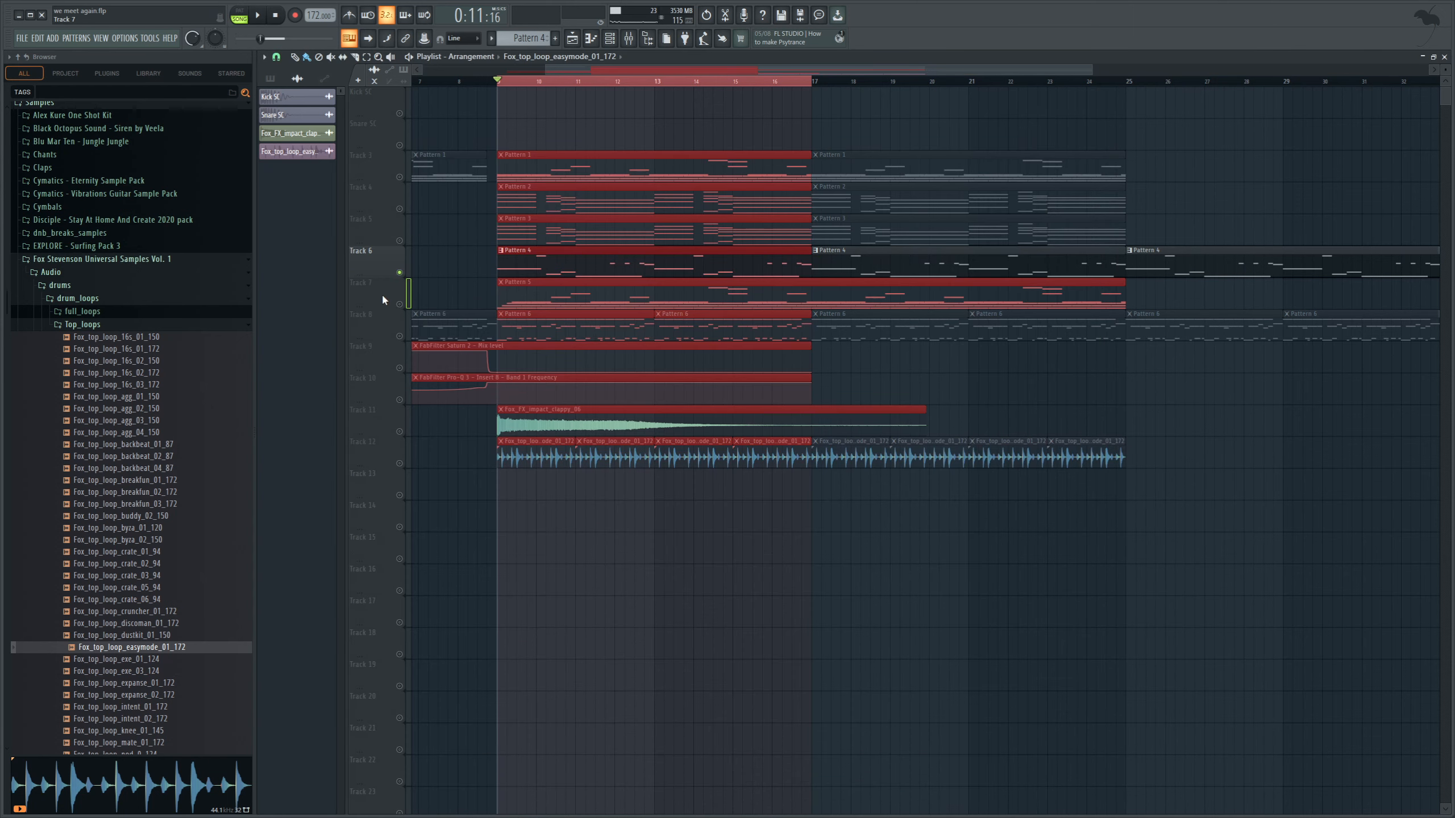
{"action": "right_click", "coordinate": [399, 277]}
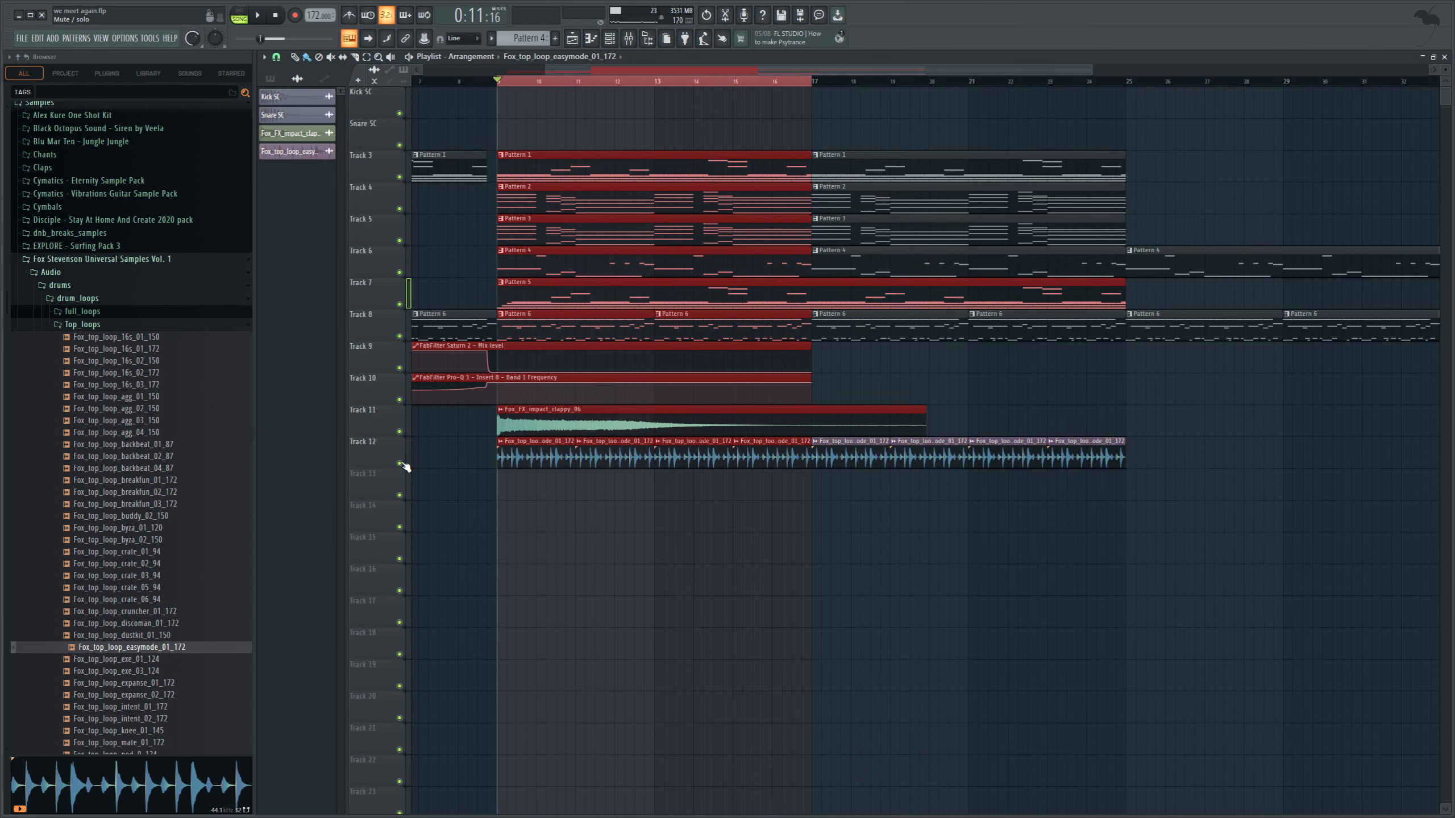
{"action": "left_click", "coordinate": [400, 464]}
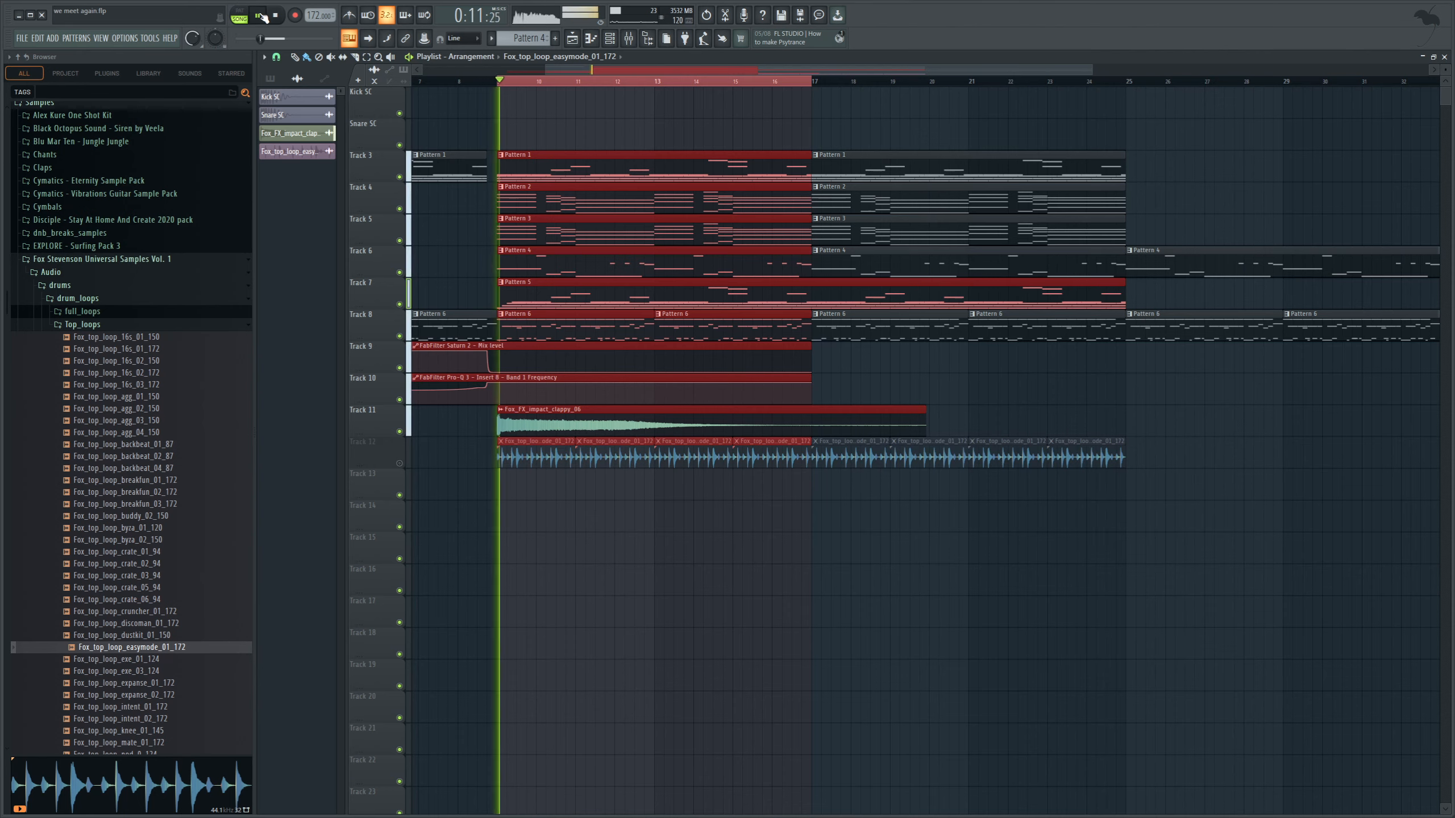
Step: Lower the Insert 6 fader slightly during playback and open the Master's Mega Scope
{"action": "key", "text": "F9"}
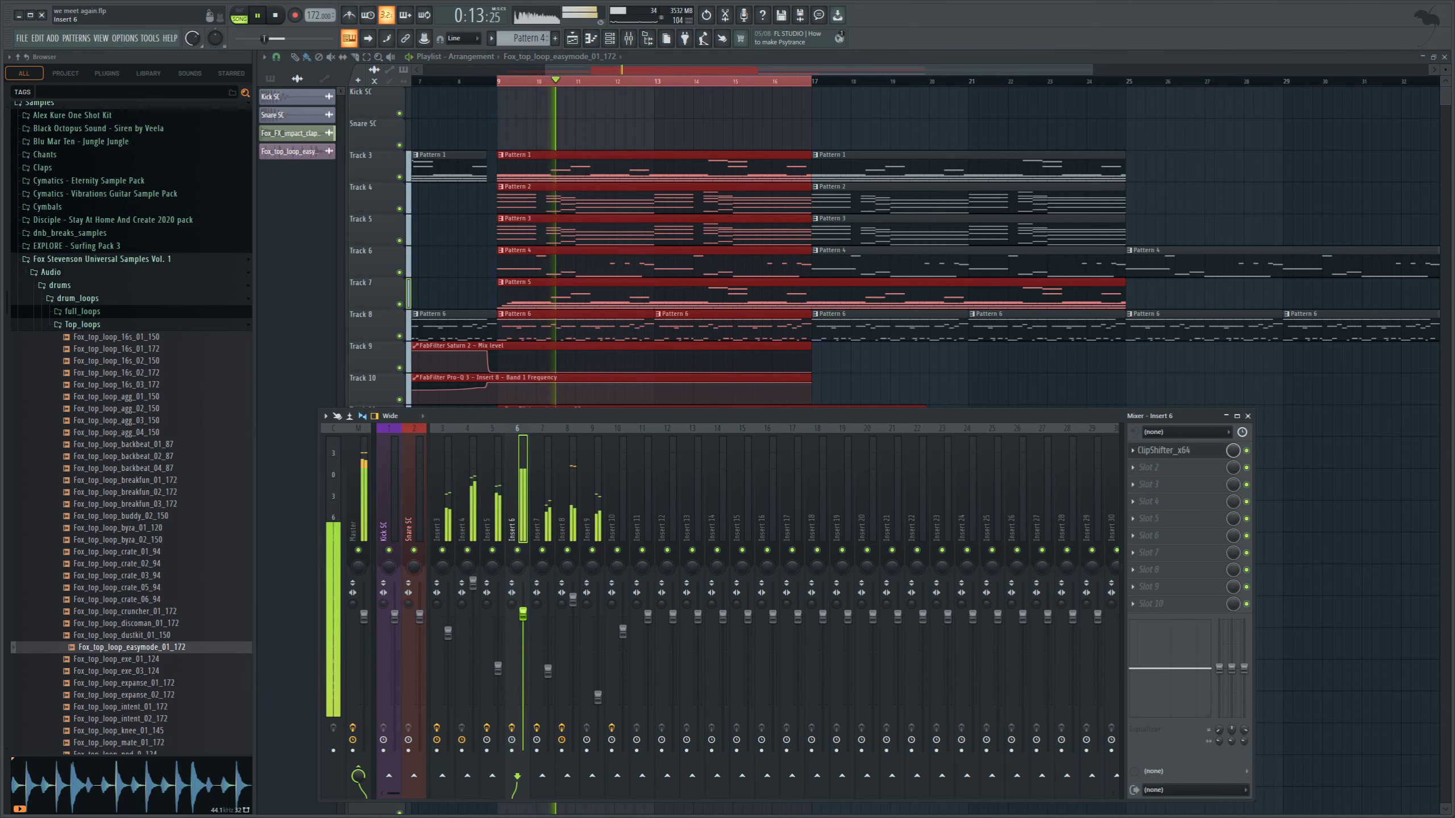
{"action": "left_click", "coordinate": [367, 519]}
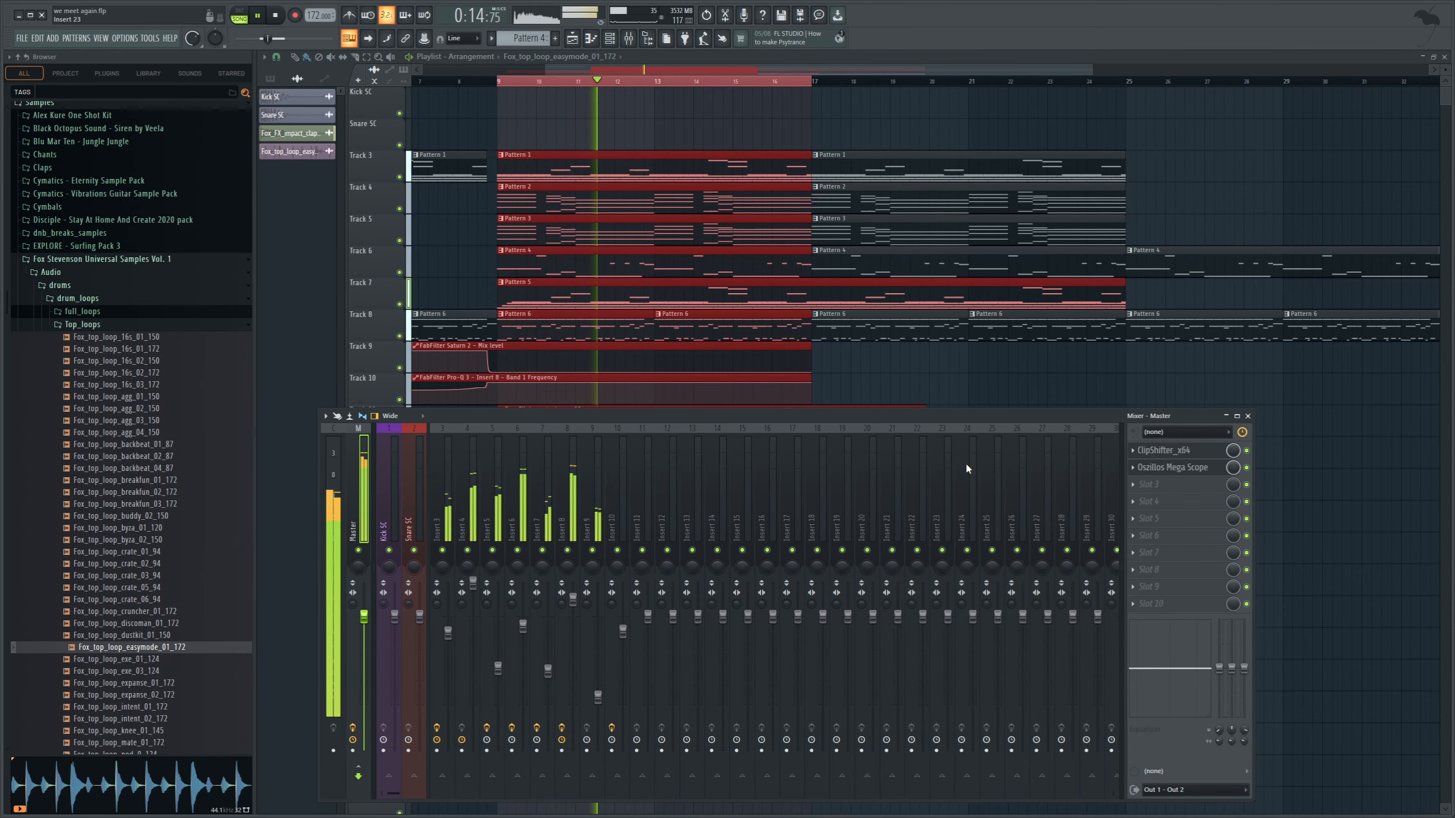
{"action": "left_click", "coordinate": [1162, 467]}
Step: Bypass ClipShifter on Insert 6, raise the insert's fader to 125% (5.6 dB) and solo it
{"action": "left_click", "coordinate": [513, 528]}
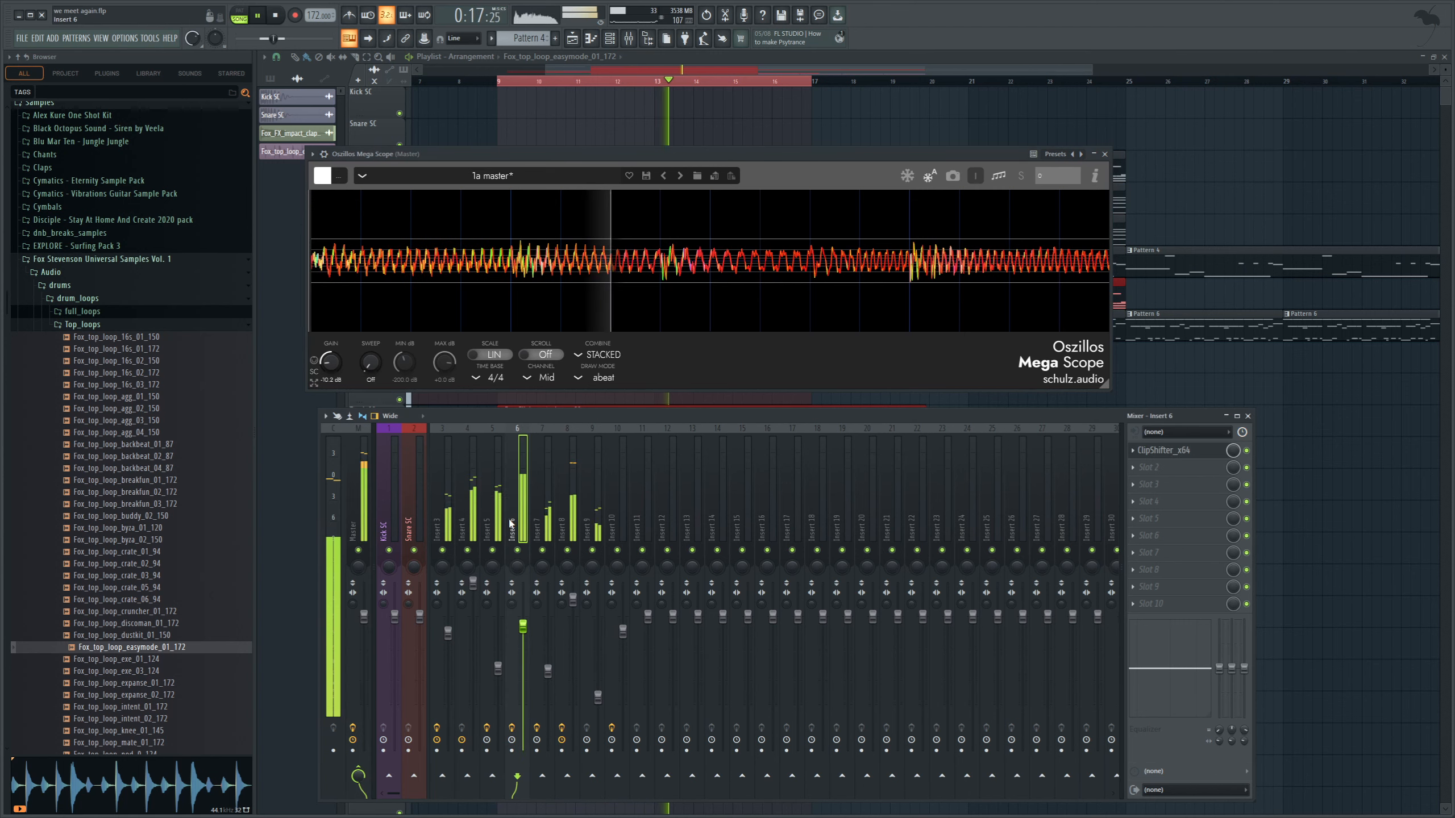
{"action": "left_click", "coordinate": [1247, 450]}
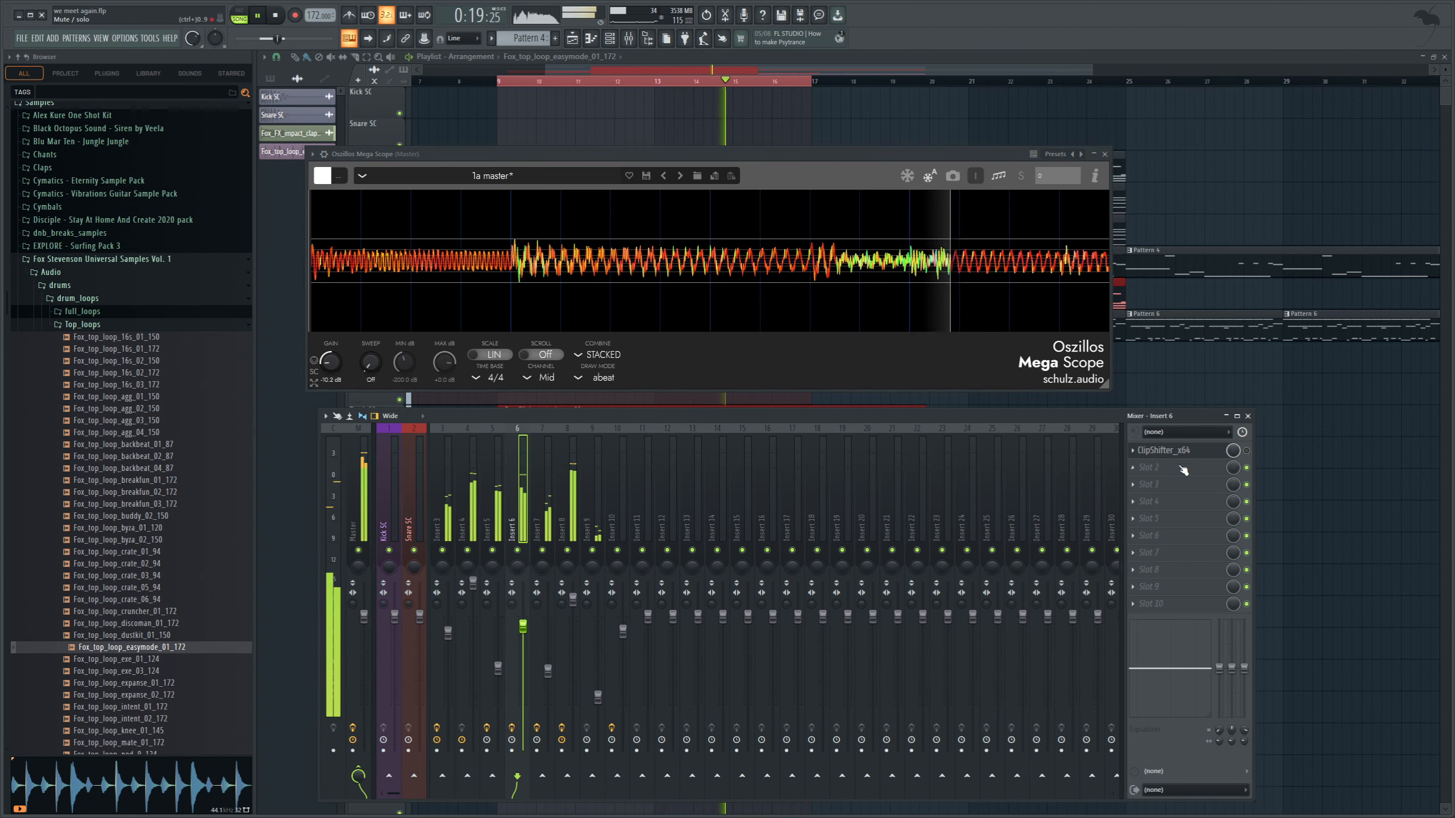
{"action": "left_click_drag", "start_coordinate": [522, 612], "coordinate": [522, 570]}
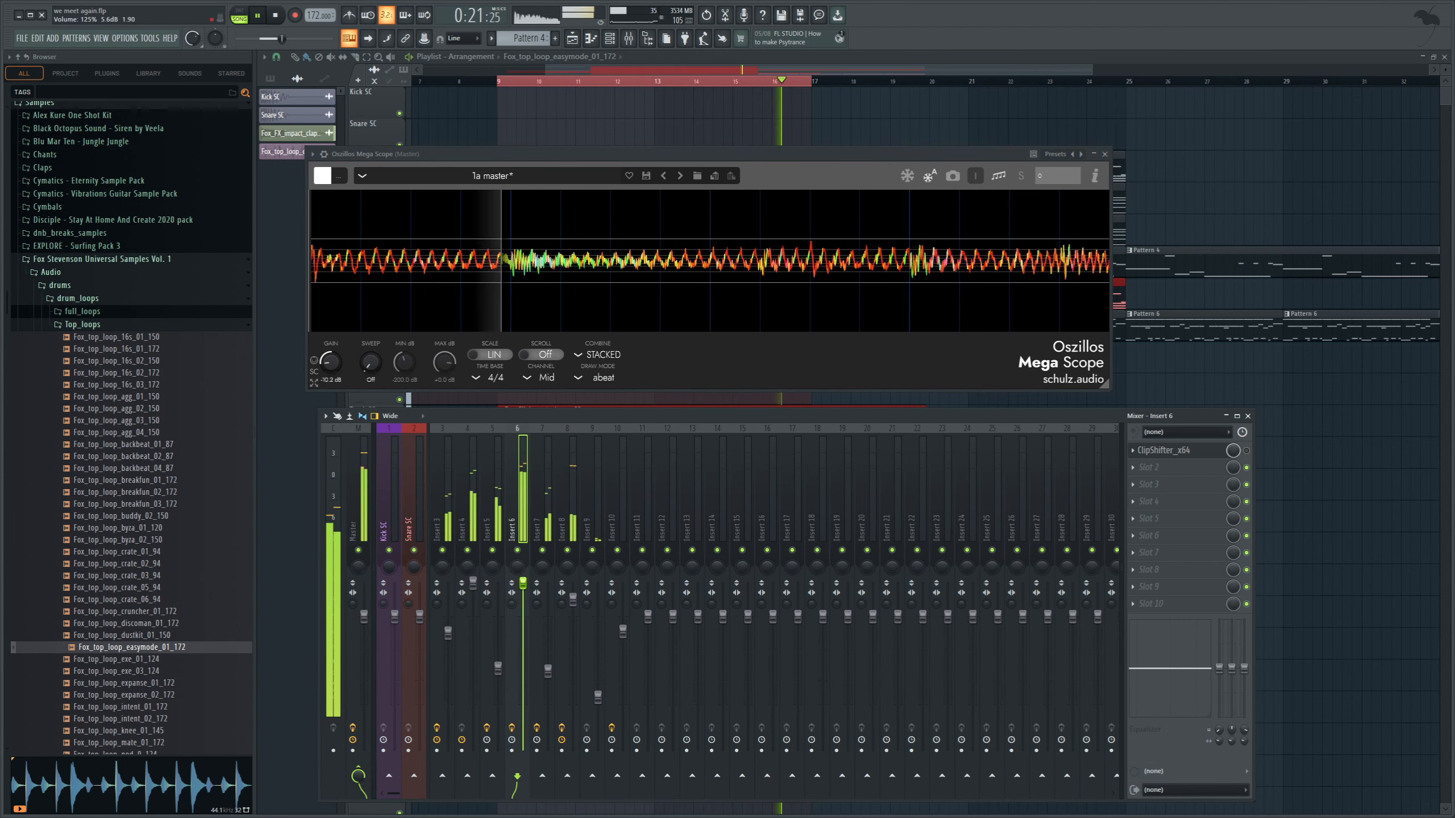
{"action": "right_click", "coordinate": [518, 551]}
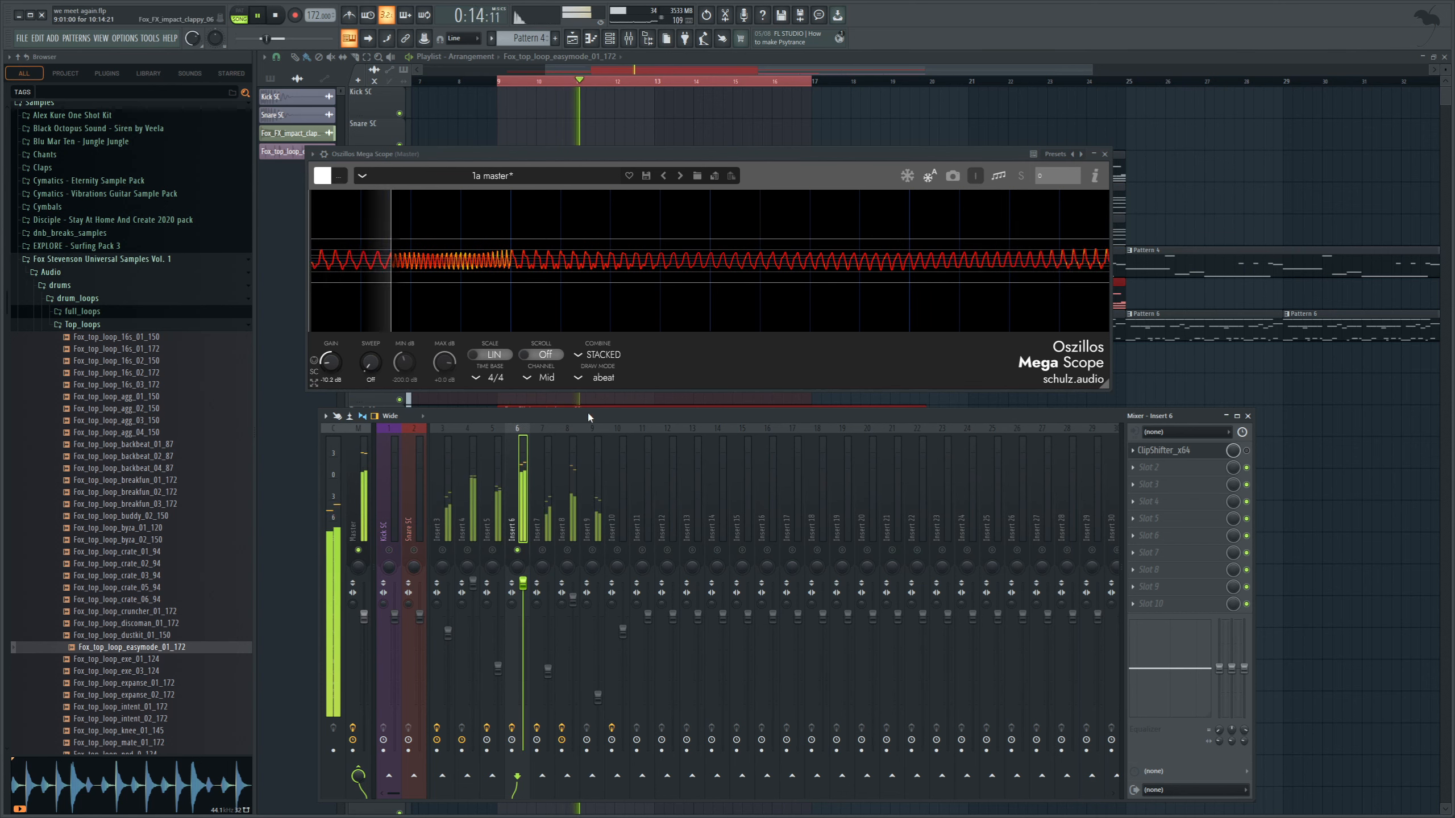
Step: Re-enable ClipShifter on Insert 6 and lower the insert's fader, stopping playback and unsoloing the insert to finish
{"action": "left_click", "coordinate": [1247, 451]}
{"action": "left_click_drag", "start_coordinate": [522, 583], "coordinate": [523, 621]}
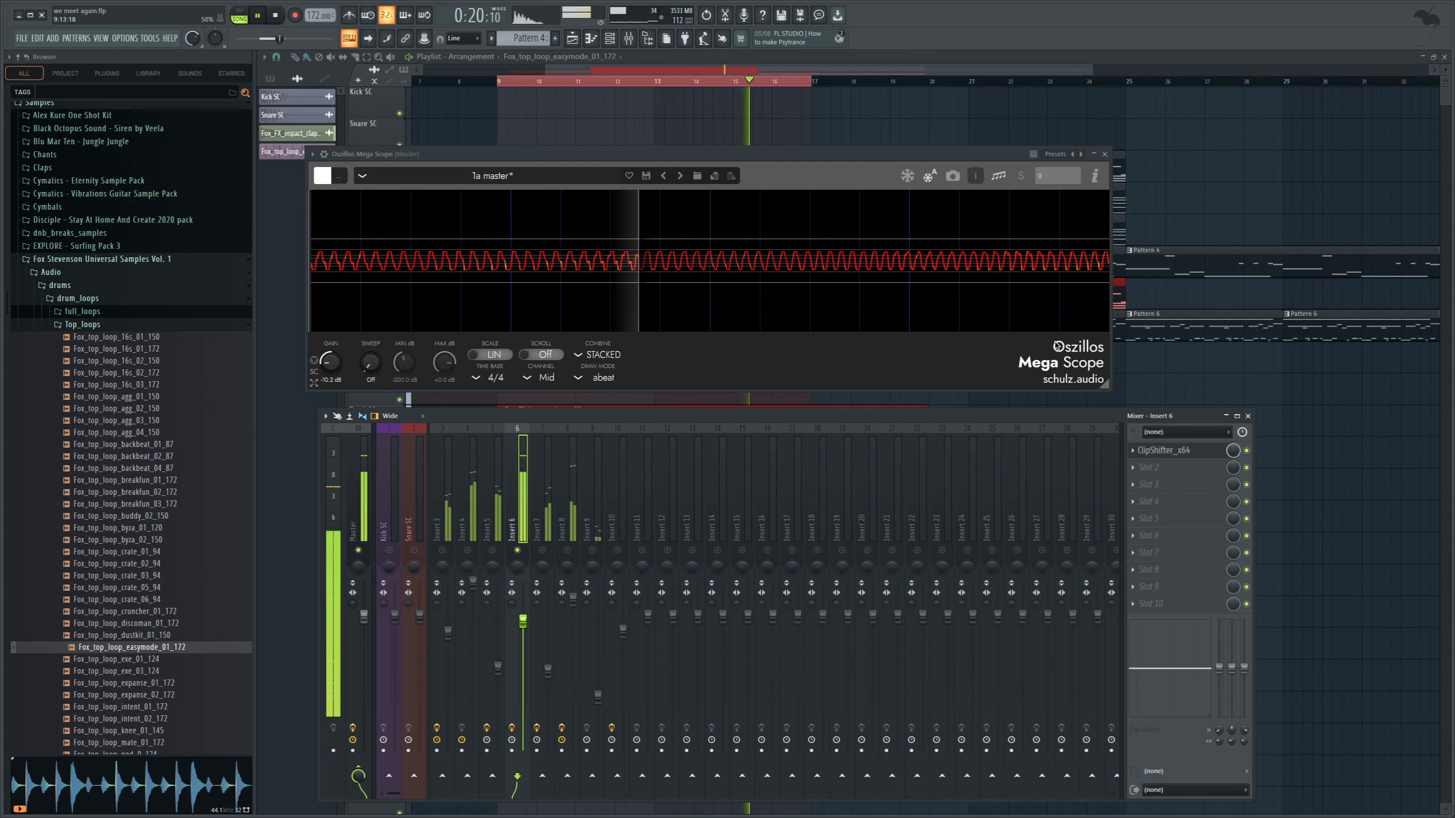
{"action": "key", "text": "space"}
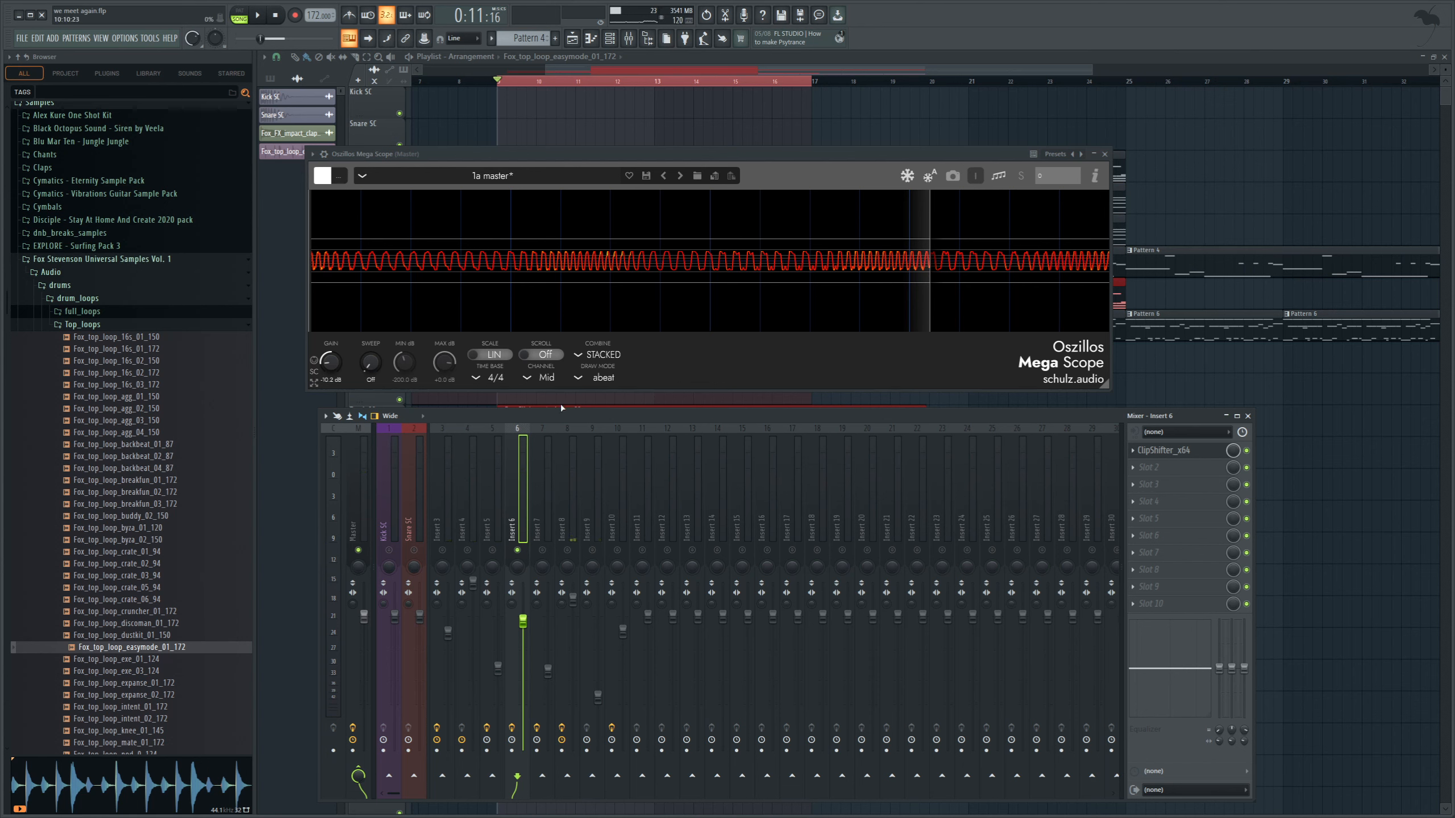
{"action": "right_click", "coordinate": [518, 550]}
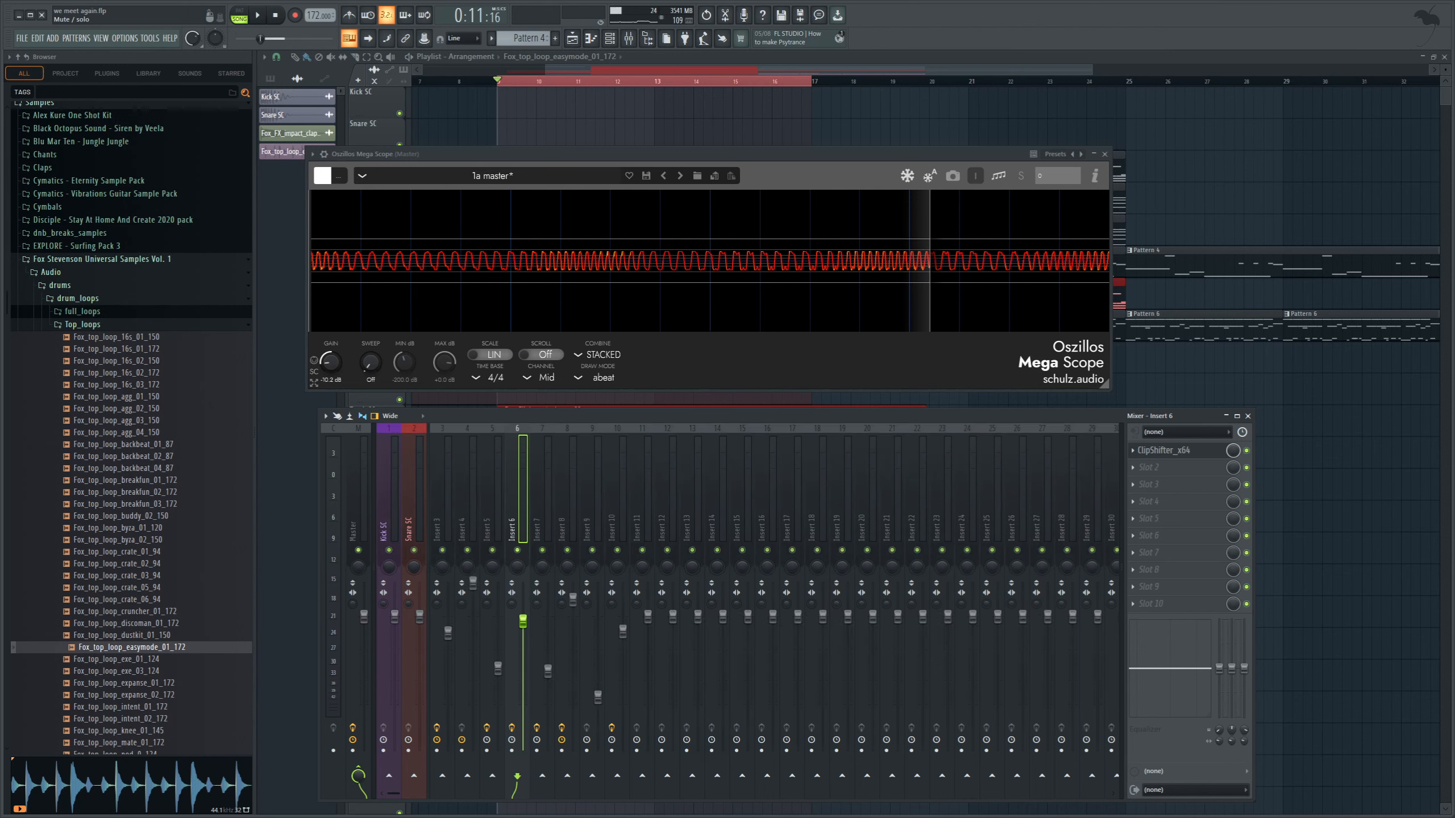
{"action": "right_click", "coordinate": [518, 550]}
{"action": "right_click", "coordinate": [518, 551]}
Step: Open the Master's ClipShifter during playback, clear it from the scope, and raise its input gain to 4.37 dB
{"action": "left_click", "coordinate": [1174, 453]}
{"action": "left_click", "coordinate": [262, 19]}
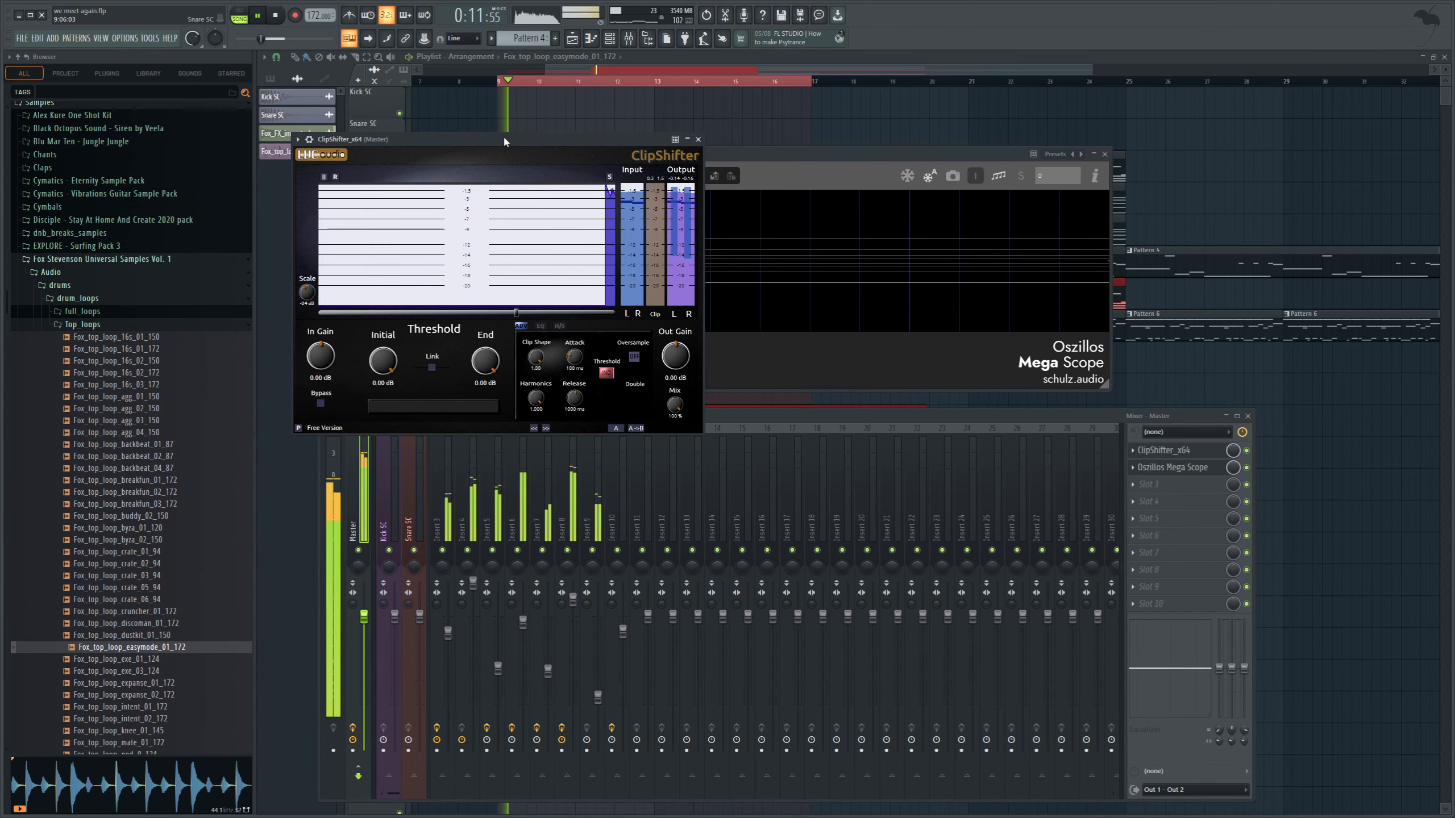
{"action": "left_click_drag", "start_coordinate": [503, 137], "coordinate": [838, 347]}
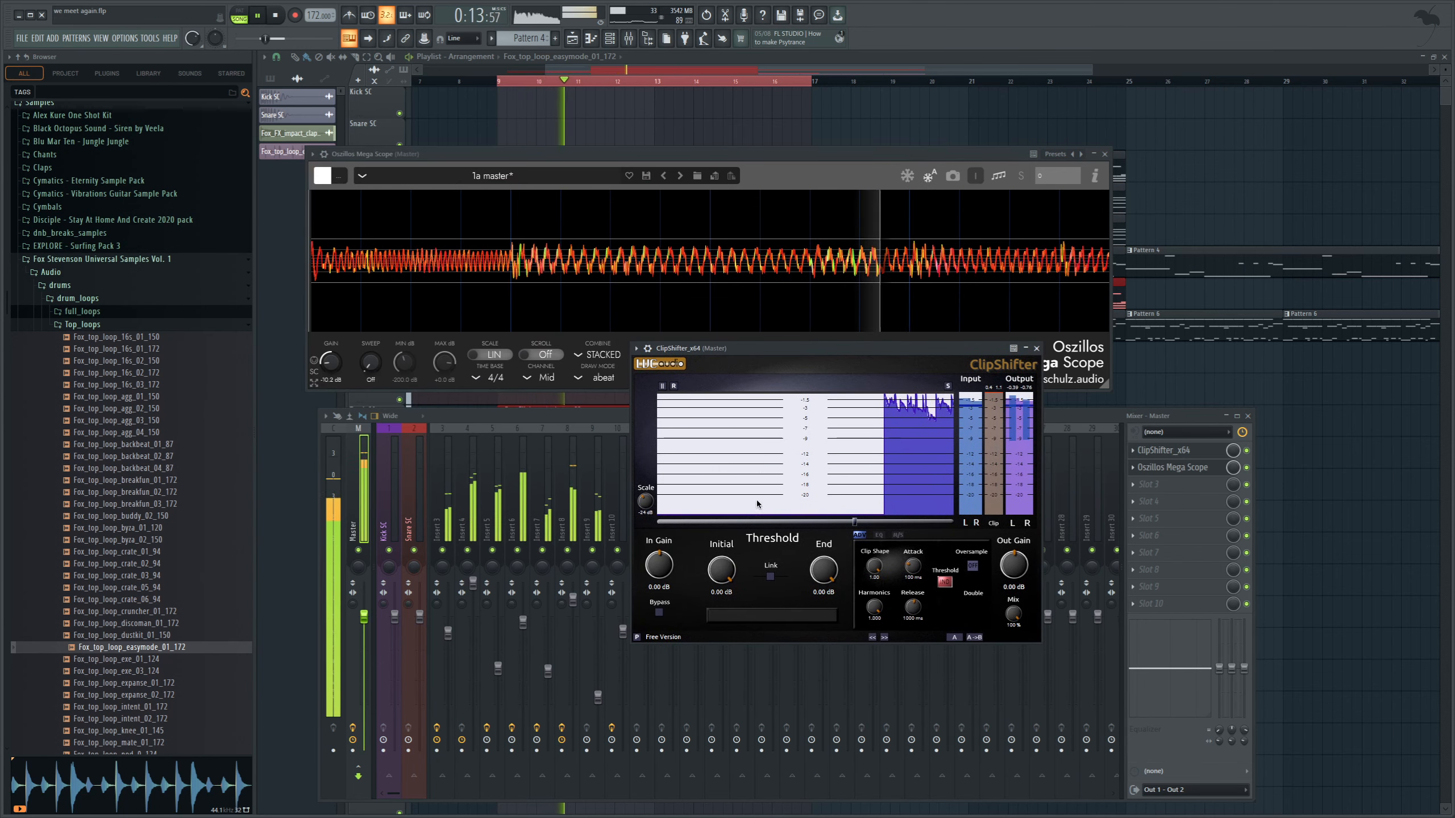
{"action": "left_click_drag", "start_coordinate": [660, 570], "coordinate": [661, 552]}
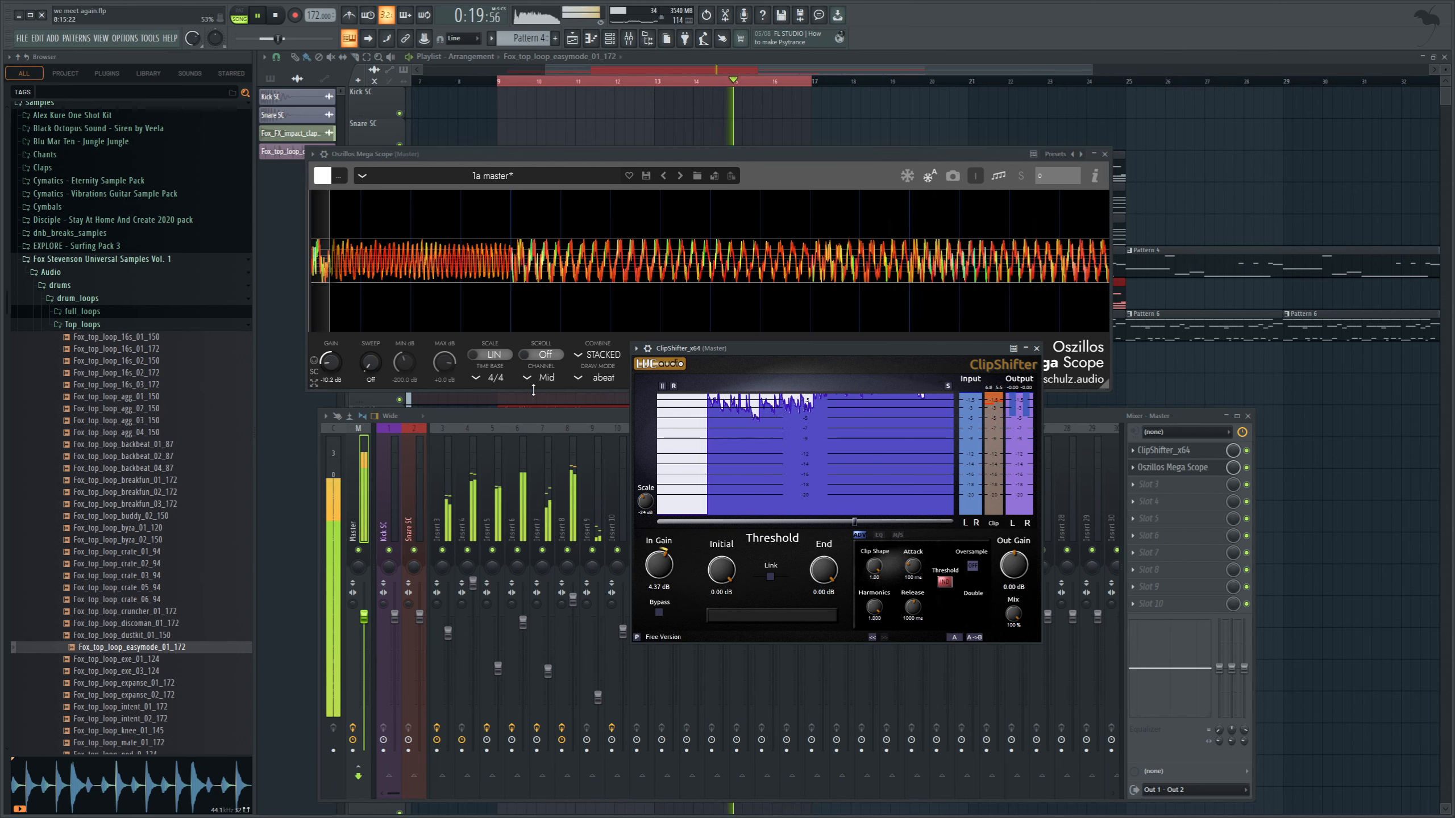
Step: Examine the clipped master waveform in Mega Scope at a 1/4 time base, return it to 4/4, and stop playback
{"action": "left_click", "coordinate": [492, 378]}
{"action": "left_click", "coordinate": [493, 283]}
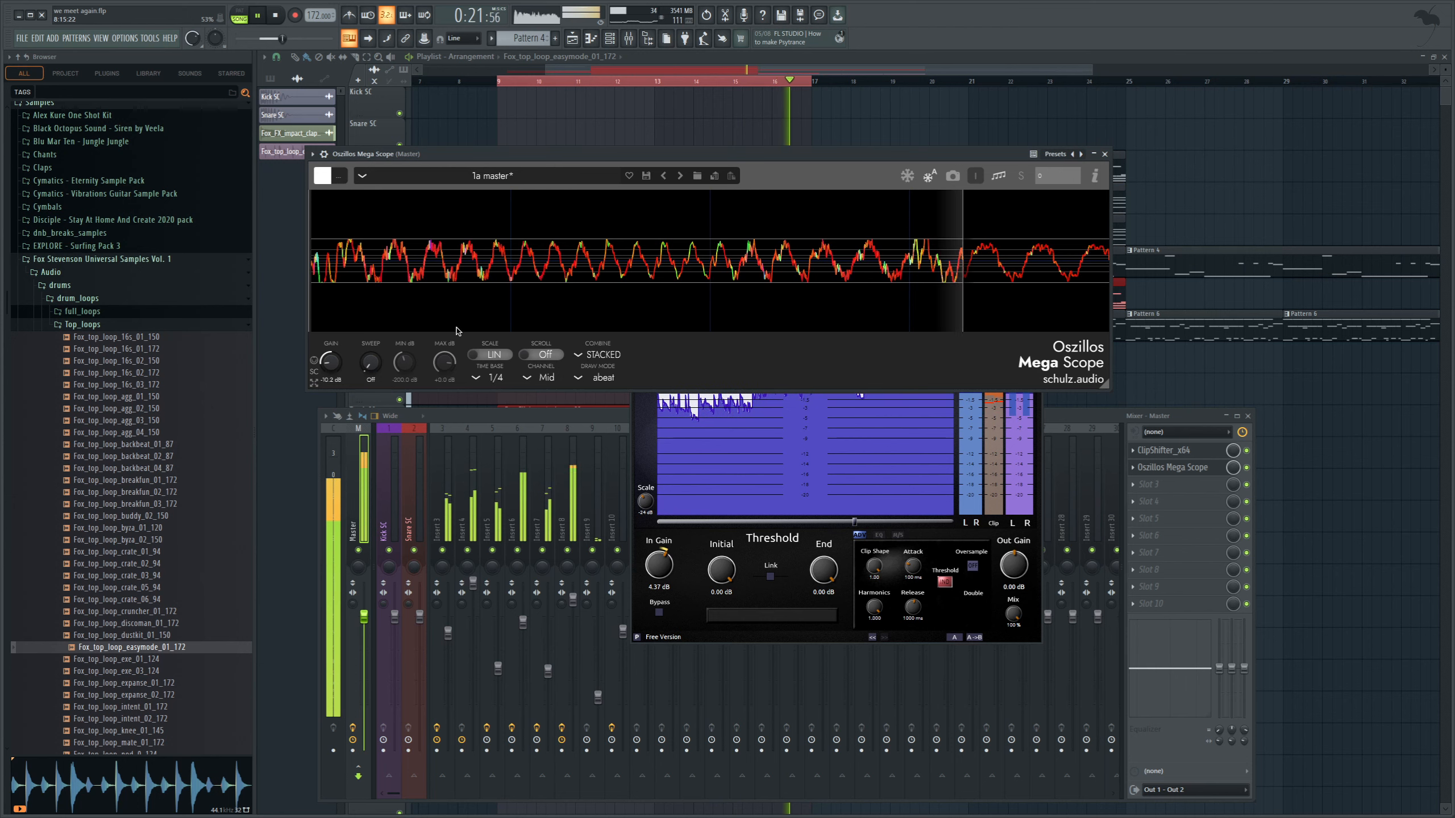
{"action": "left_click", "coordinate": [477, 379]}
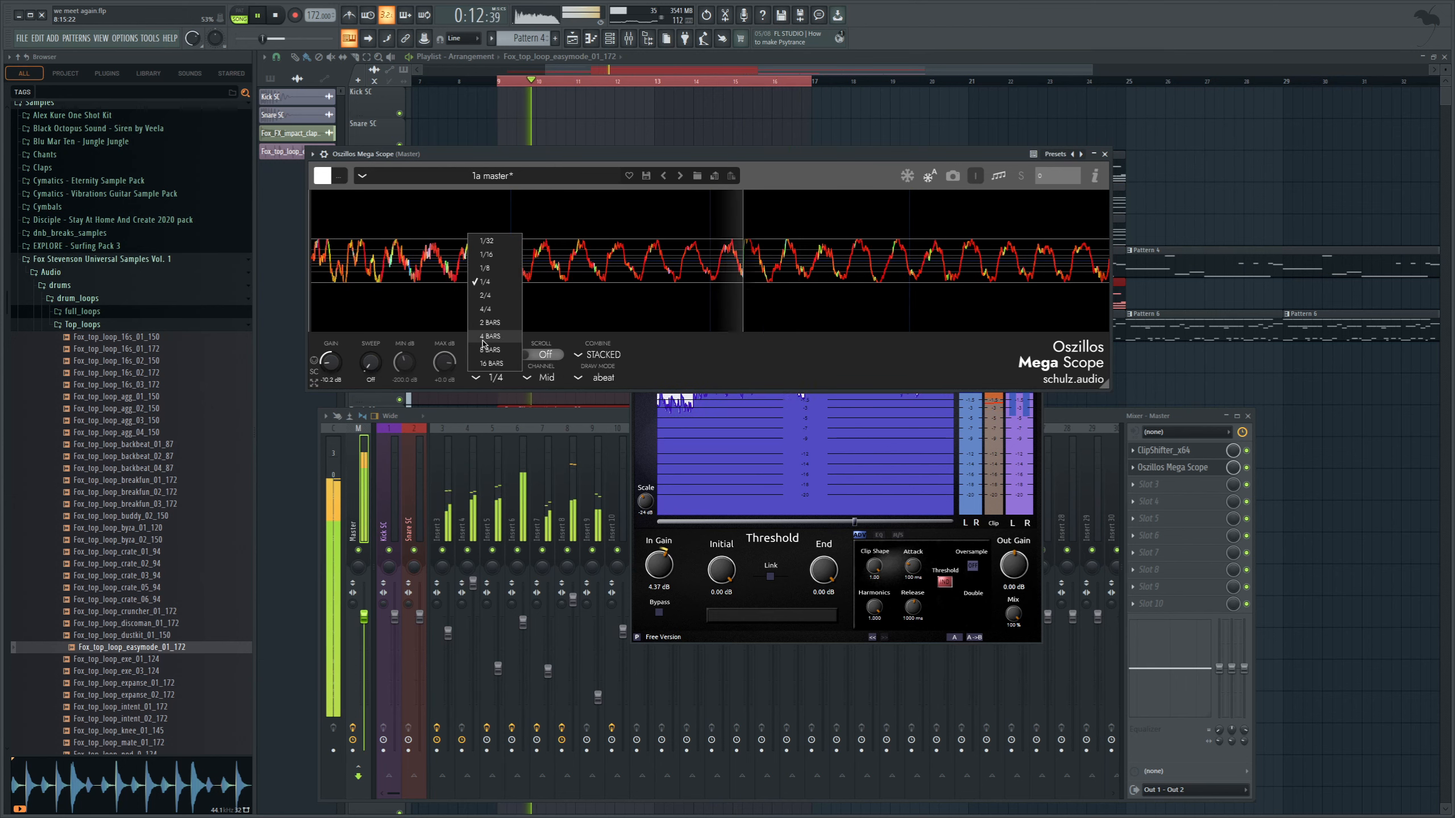
{"action": "left_click", "coordinate": [494, 319]}
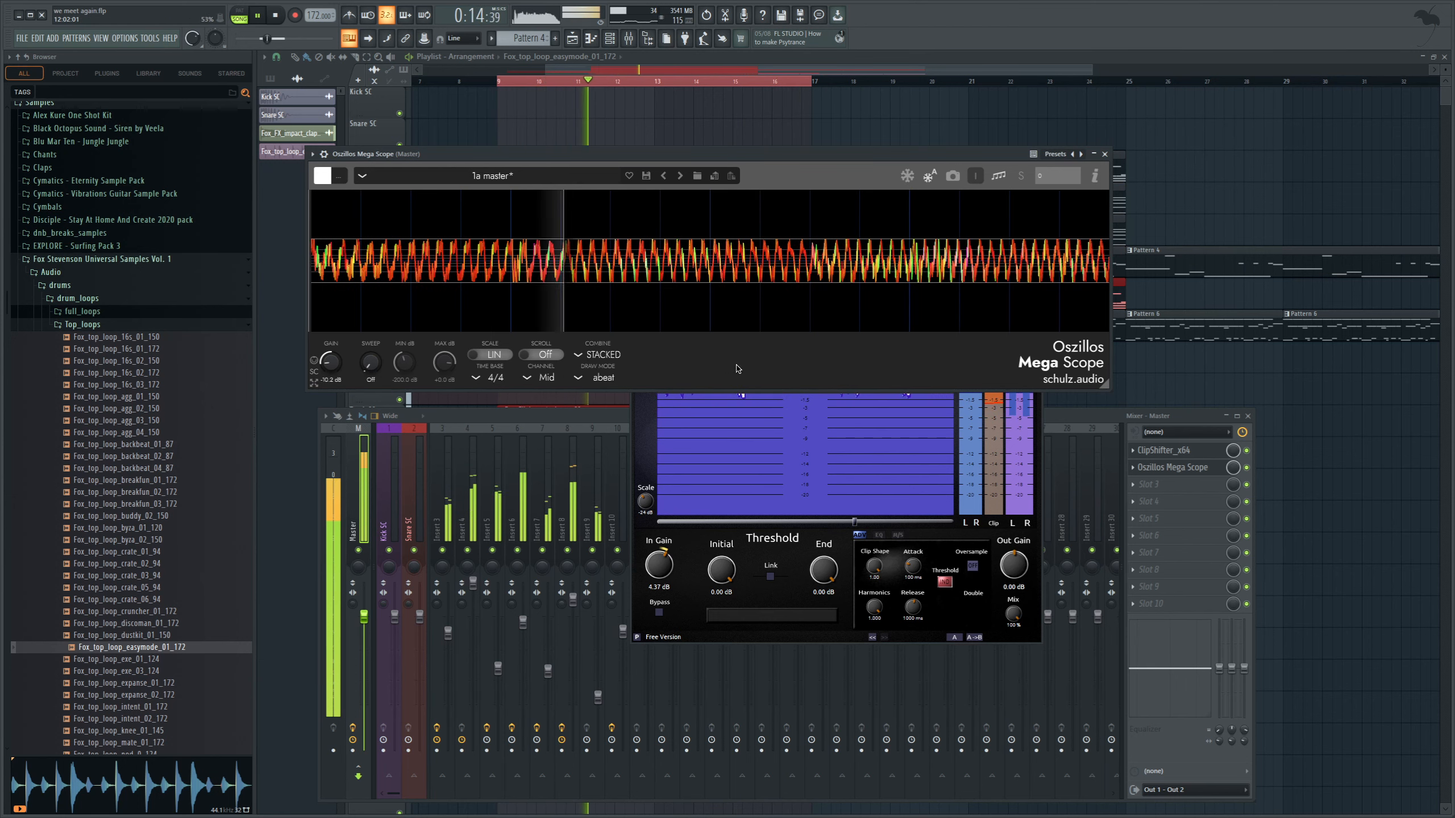
{"action": "left_click", "coordinate": [278, 16]}
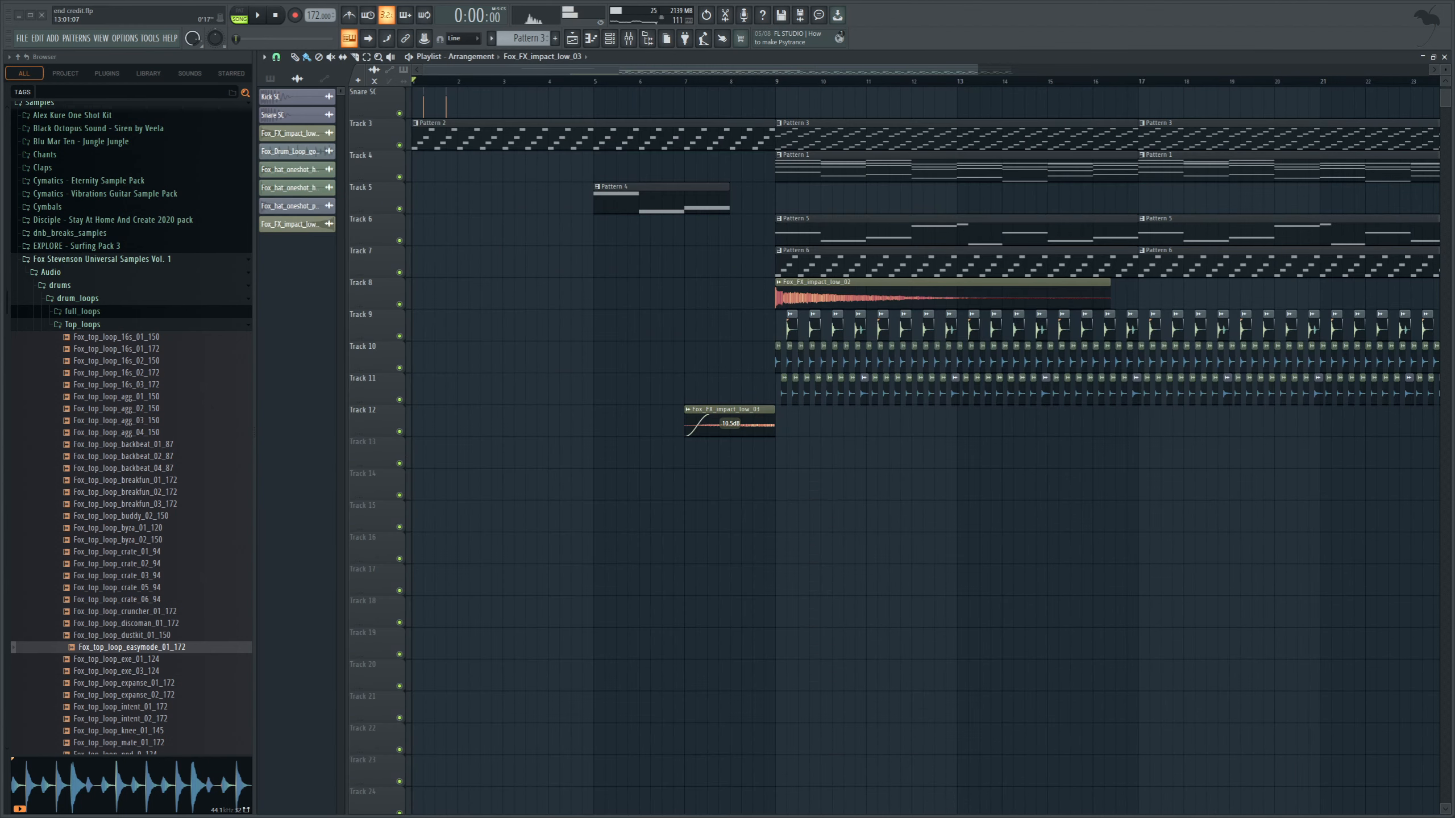
Step: Play the second project's arrangement from just before bar 9 and stop playback
{"action": "scroll", "coordinate": [1084, 84], "scroll_direction": "down", "scroll_amount": 5}
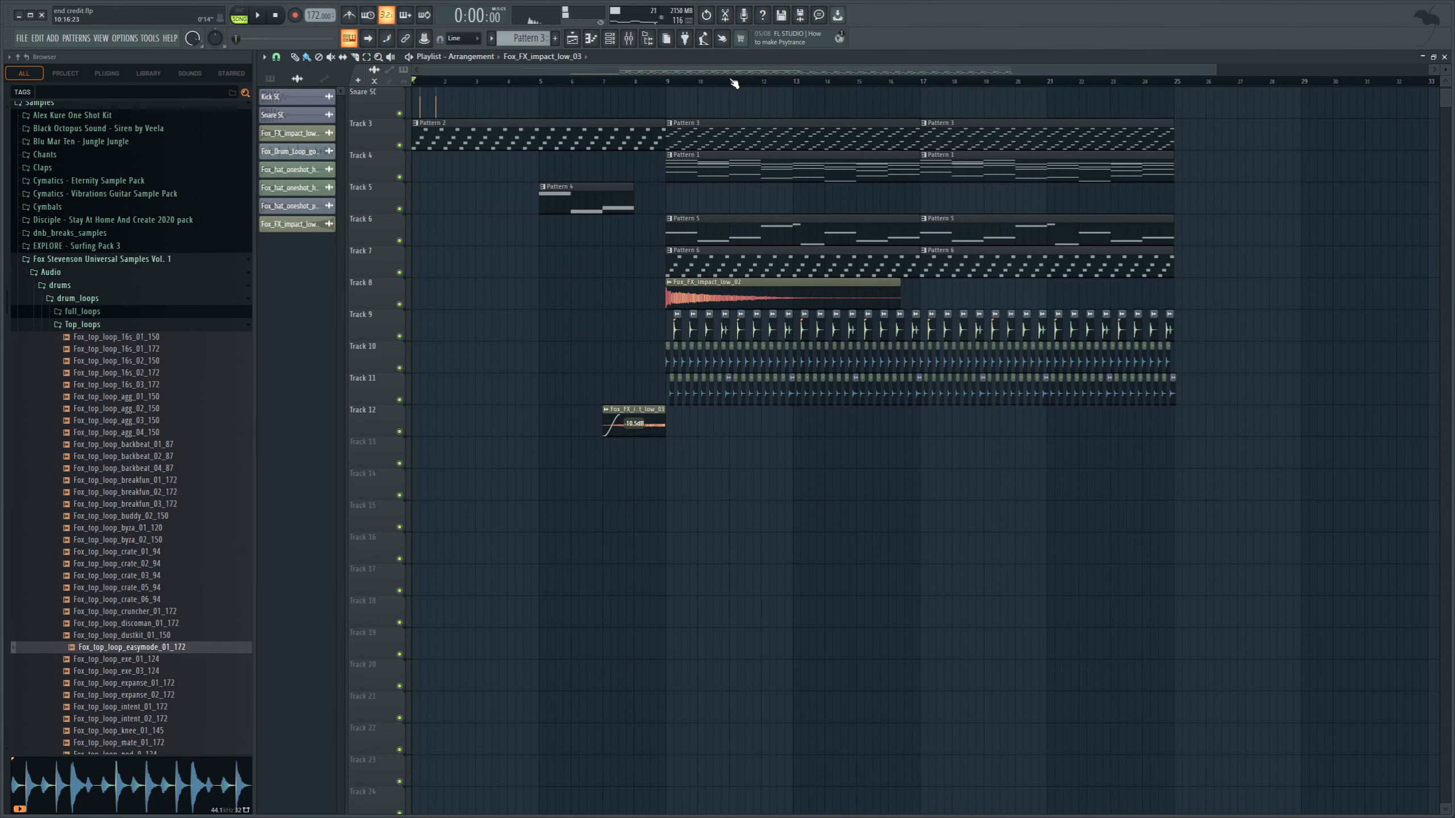
{"action": "left_click", "coordinate": [657, 82]}
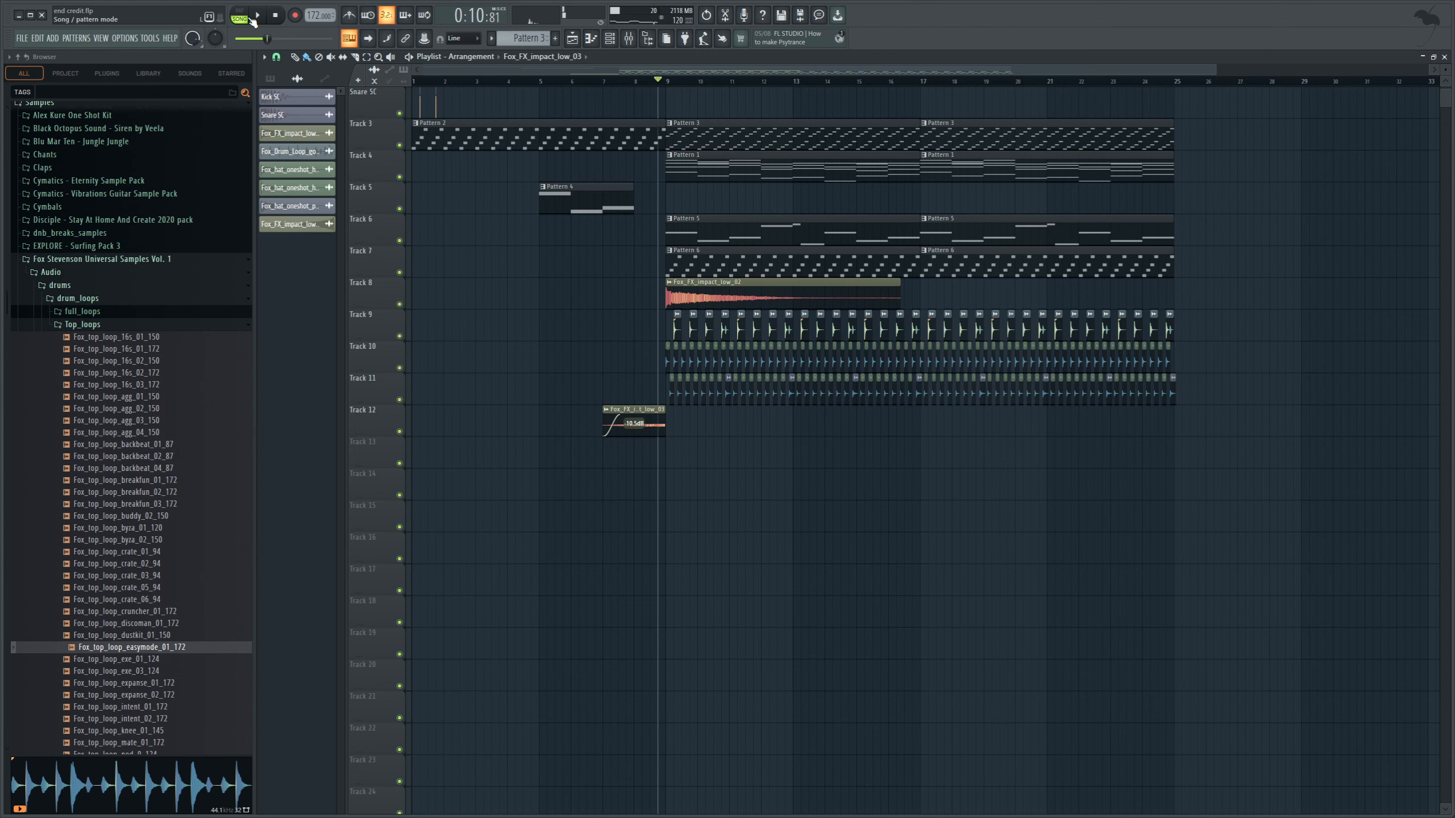
{"action": "left_click", "coordinate": [257, 16]}
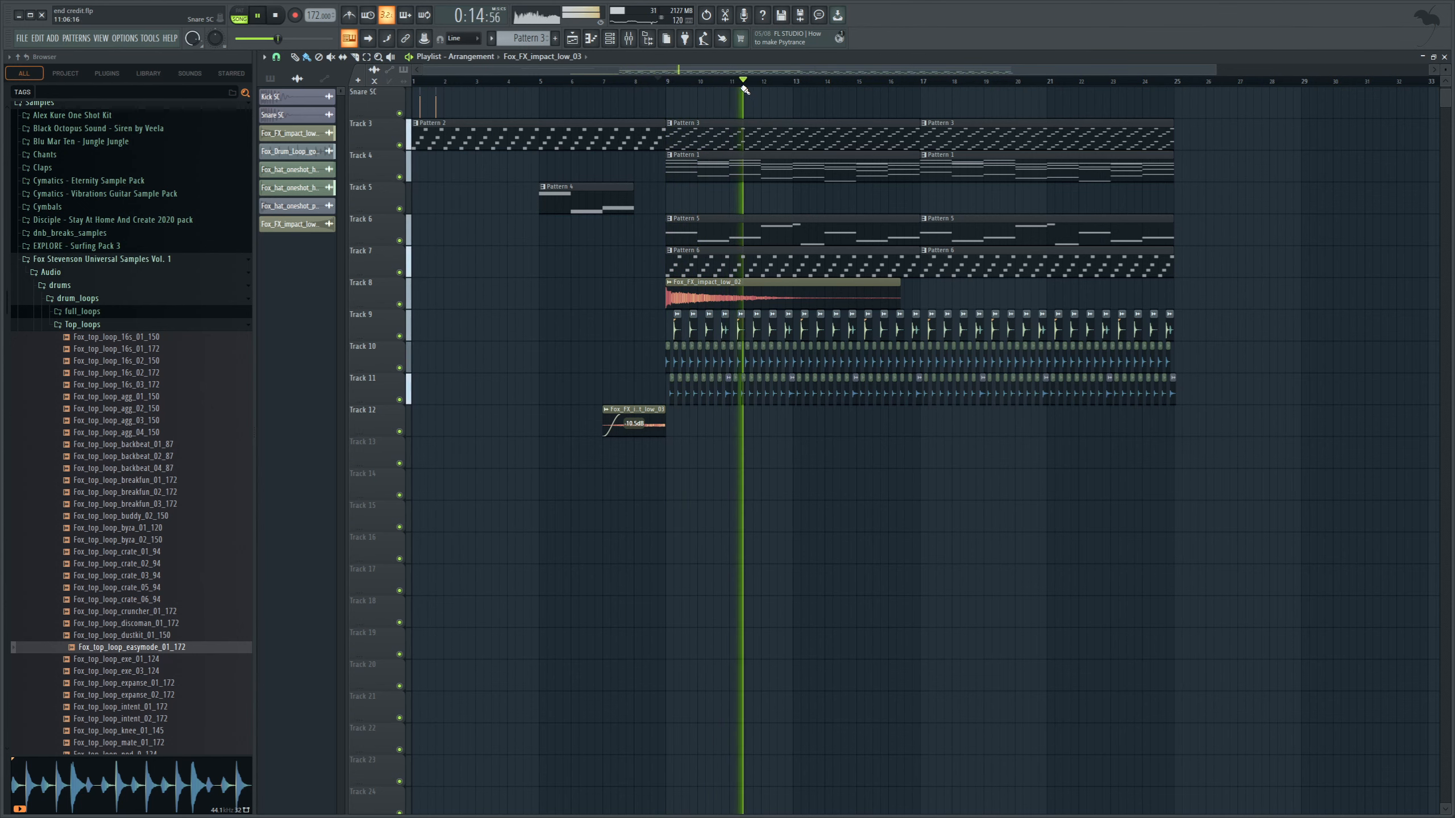
{"action": "left_click_drag", "start_coordinate": [733, 70], "coordinate": [789, 74]}
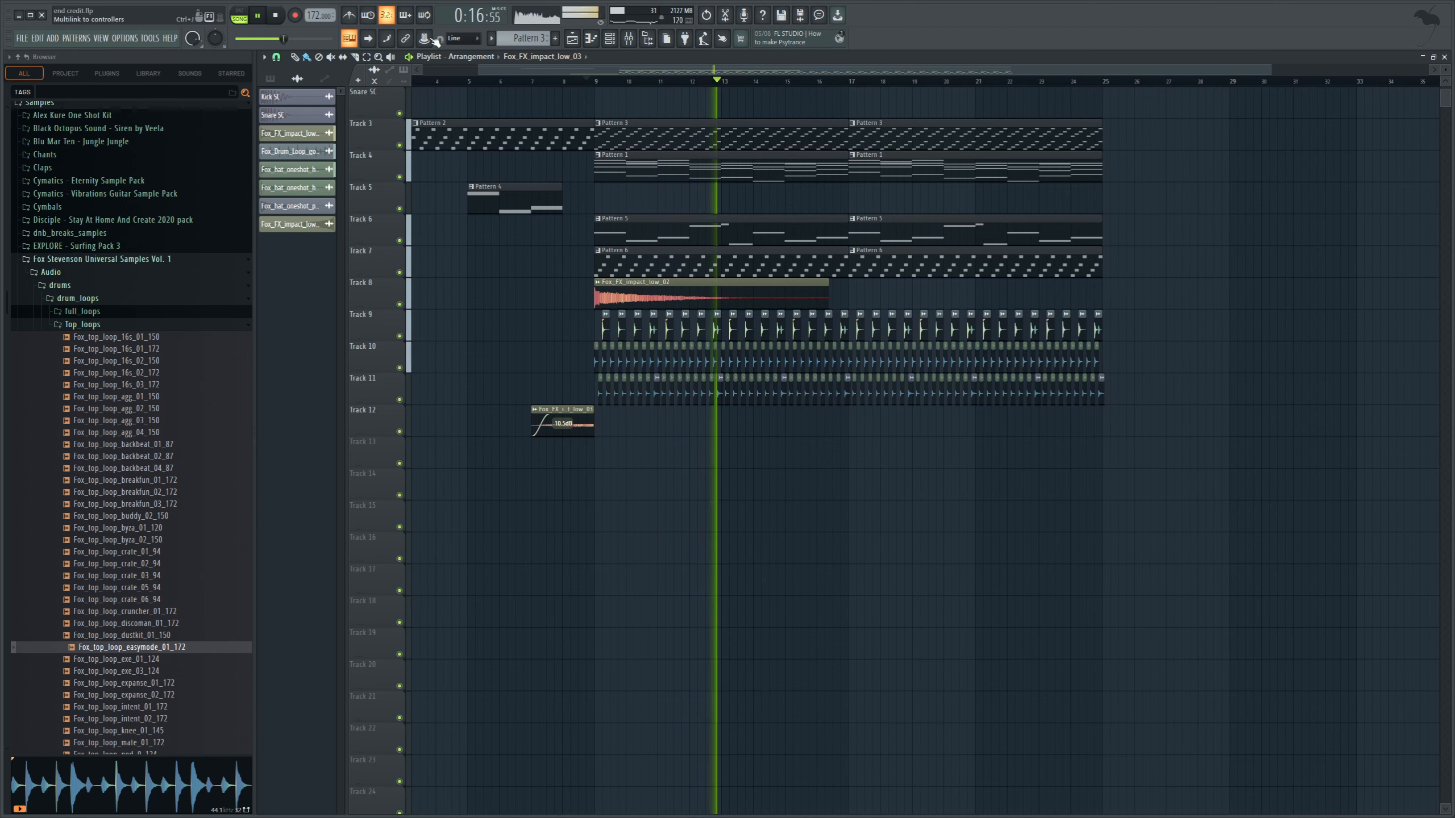
{"action": "key", "text": "space"}
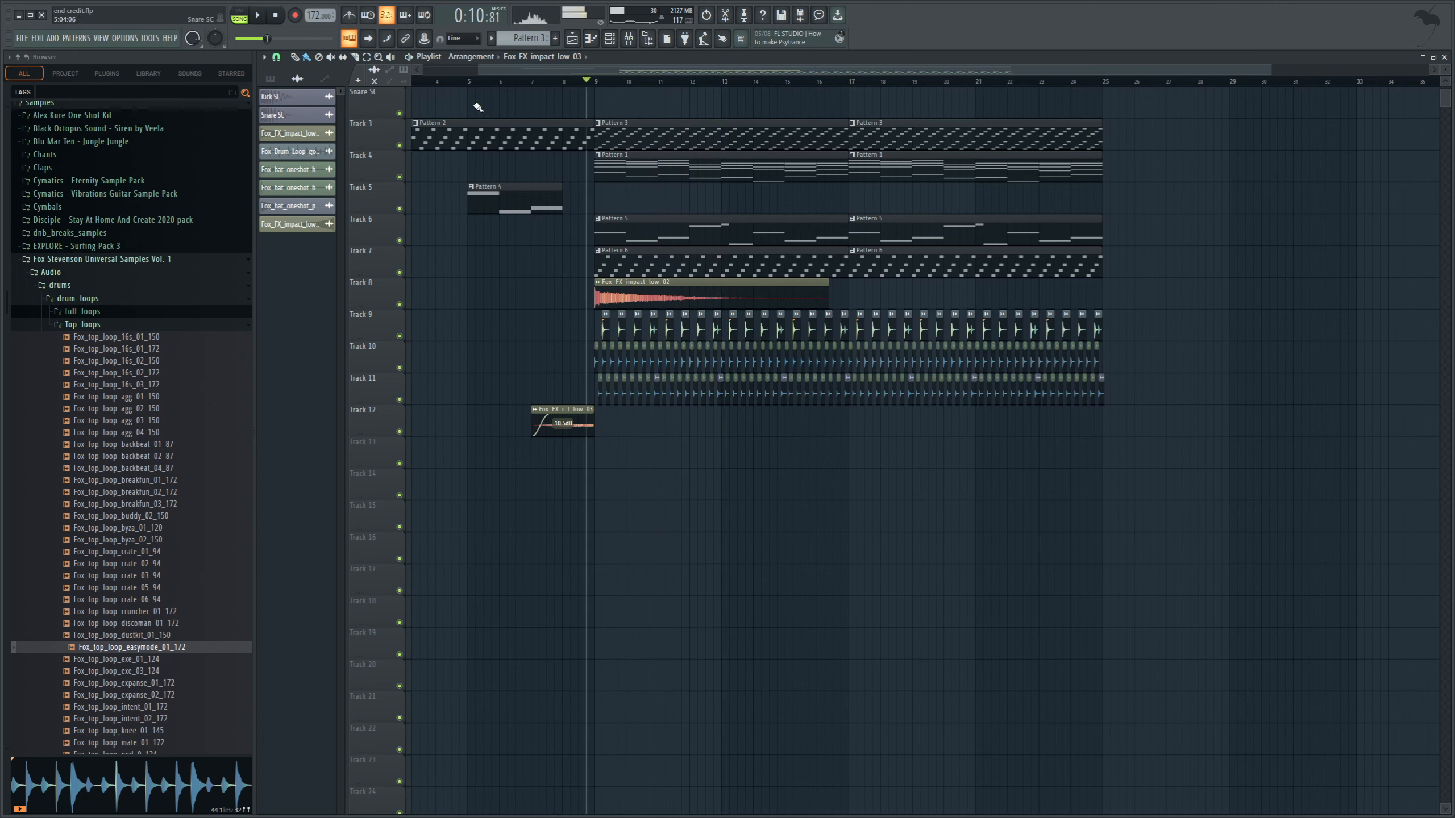
Step: Solo Track 3, unmute Track 7 alongside it, and play both from bar 9
{"action": "left_click", "coordinate": [594, 80]}
{"action": "right_click", "coordinate": [399, 145]}
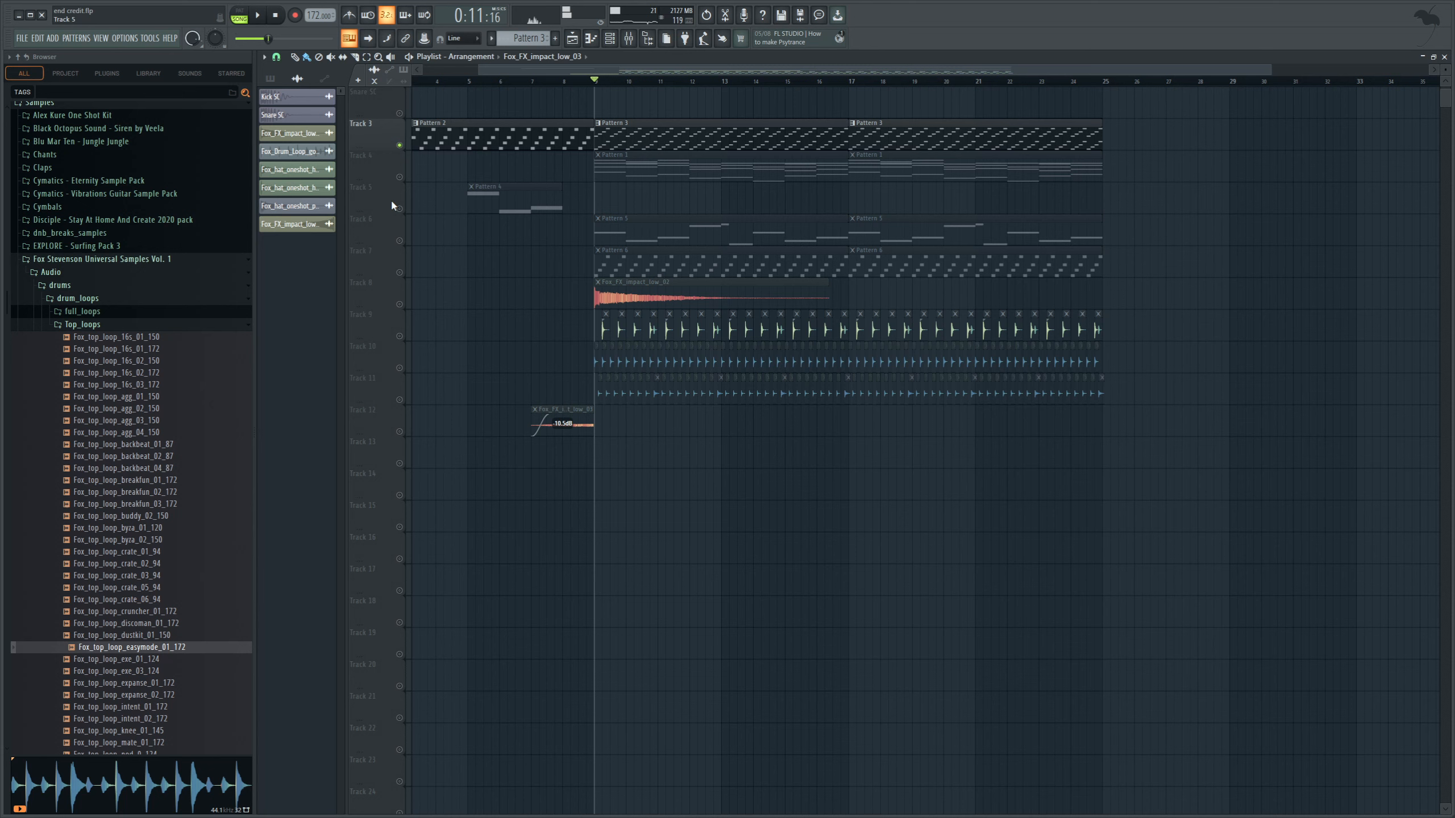
{"action": "left_click", "coordinate": [397, 271]}
{"action": "left_click", "coordinate": [261, 14]}
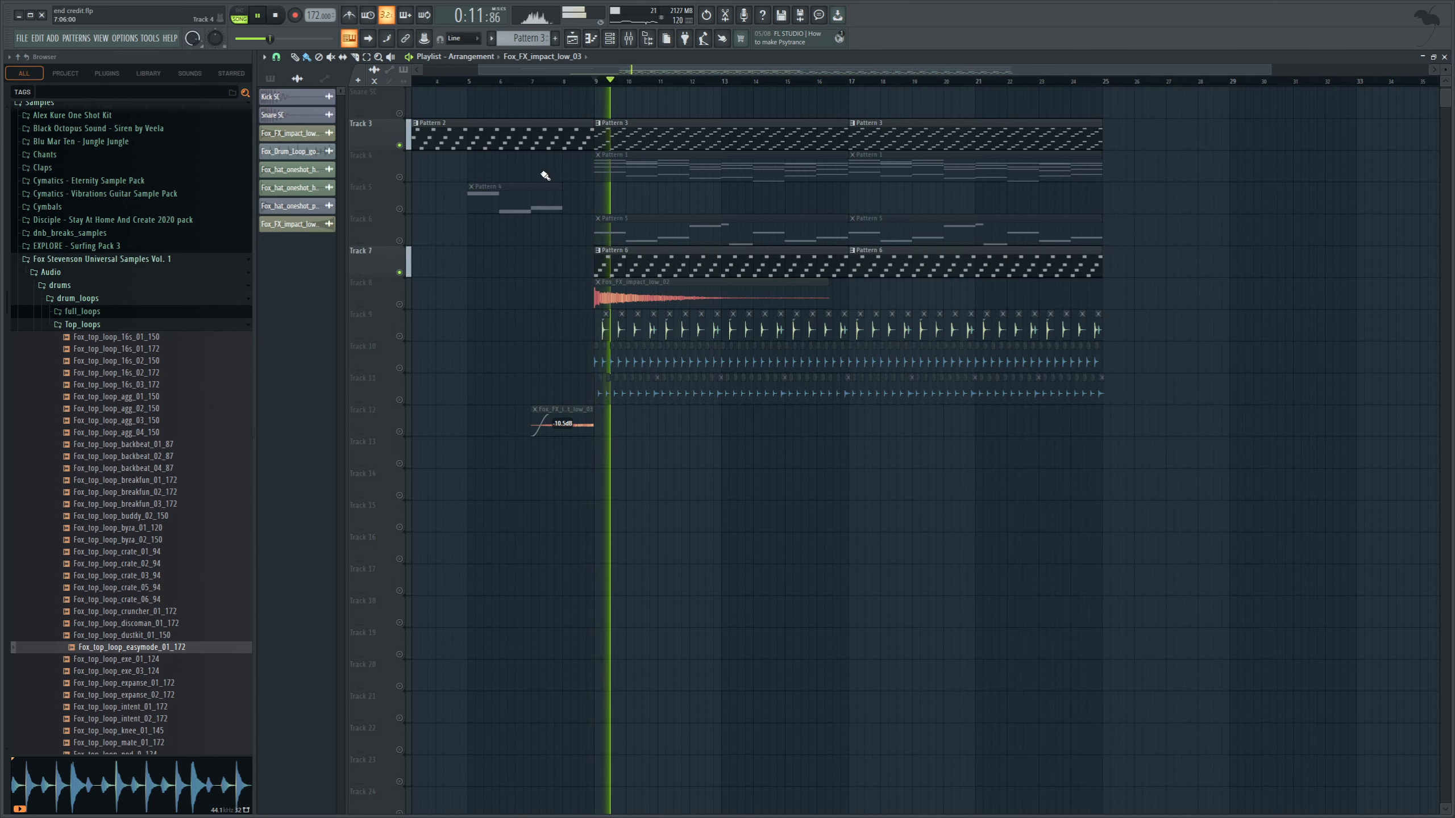
Step: Add FabFilter Saturn 2 to Insert 4 and raise its drive while the insert is soloed, and unsolo the insert
{"action": "left_click", "coordinate": [628, 38]}
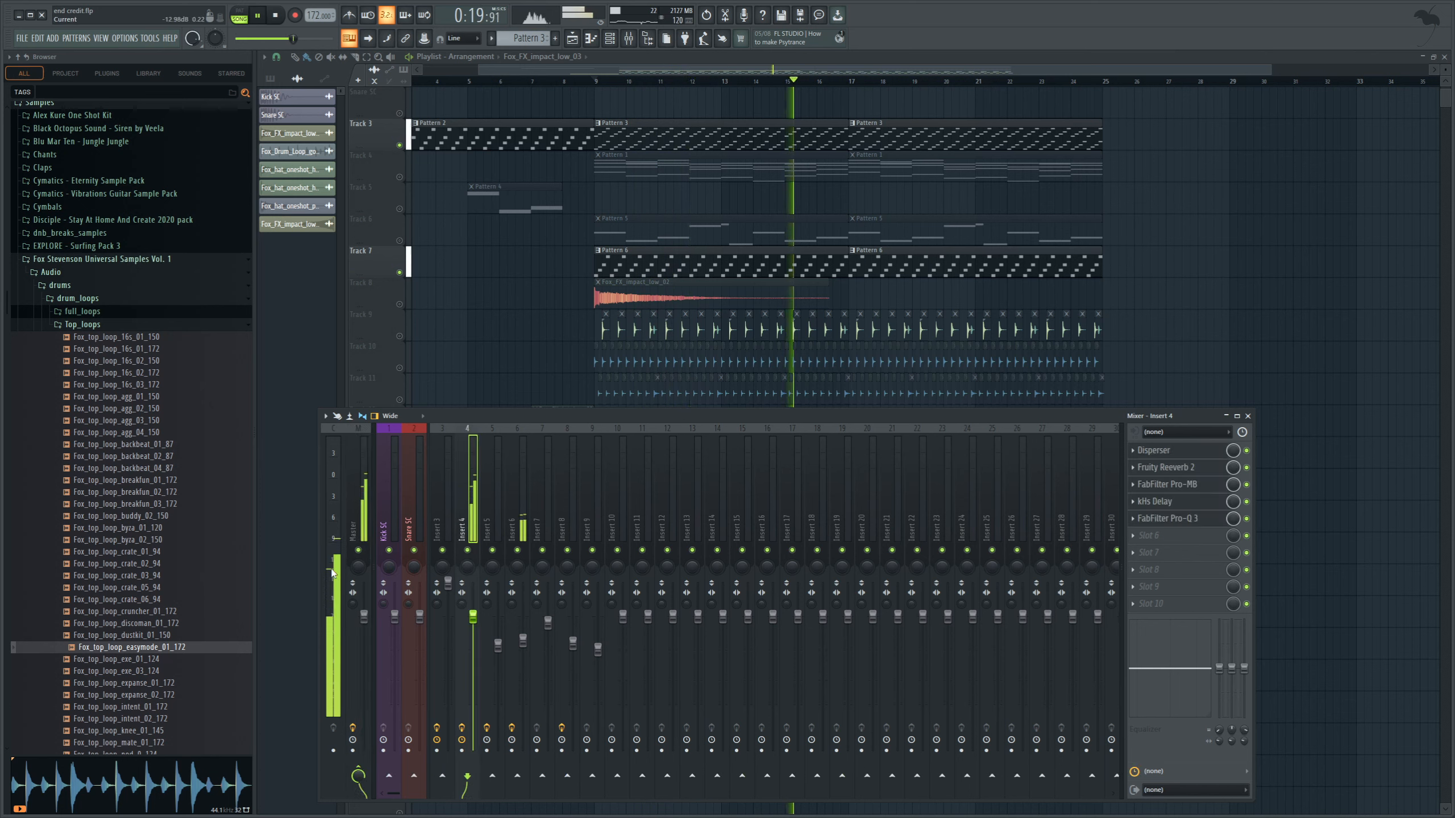
{"action": "right_click", "coordinate": [467, 550]}
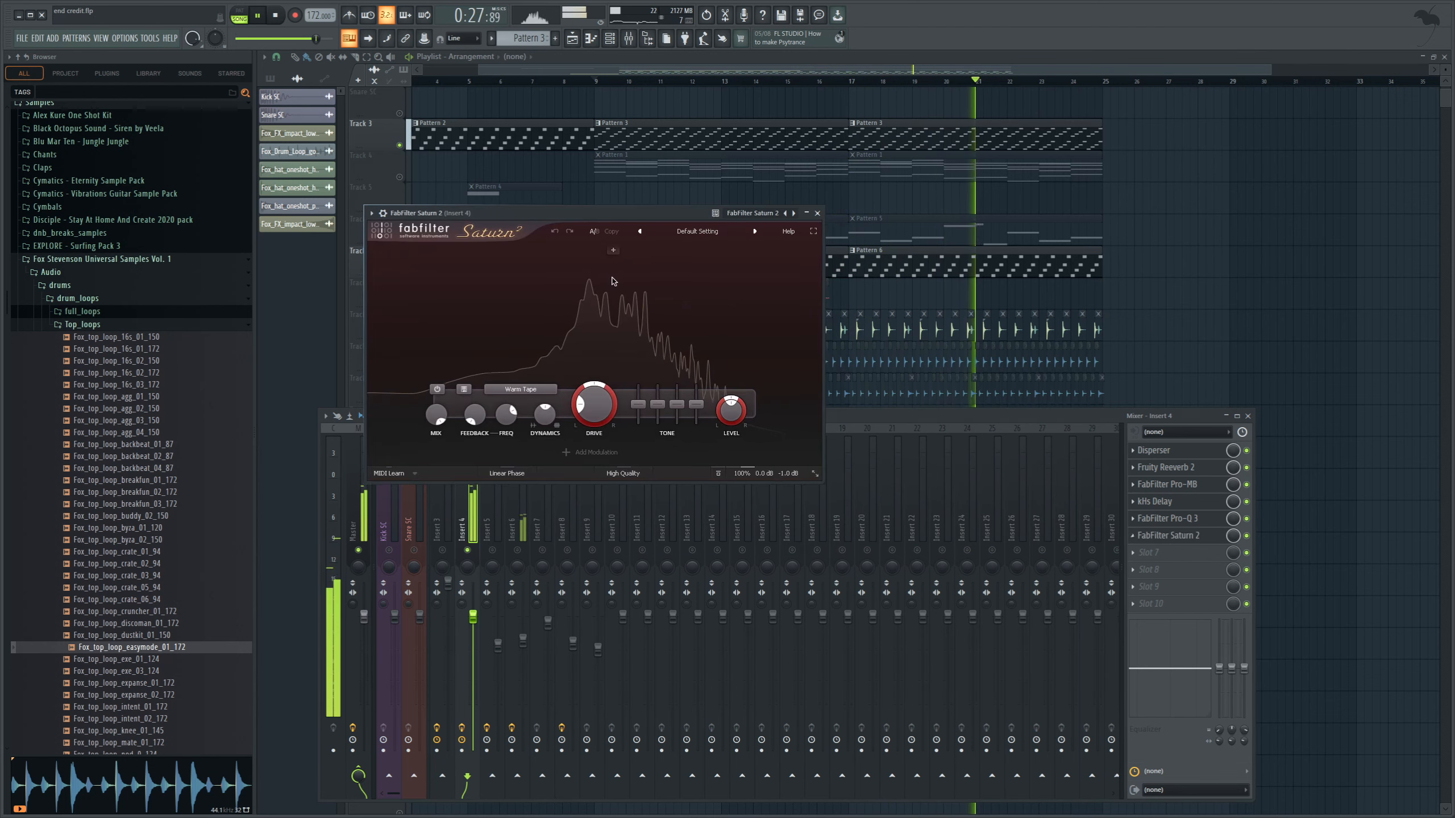
{"action": "left_click_drag", "start_coordinate": [600, 408], "coordinate": [597, 353]}
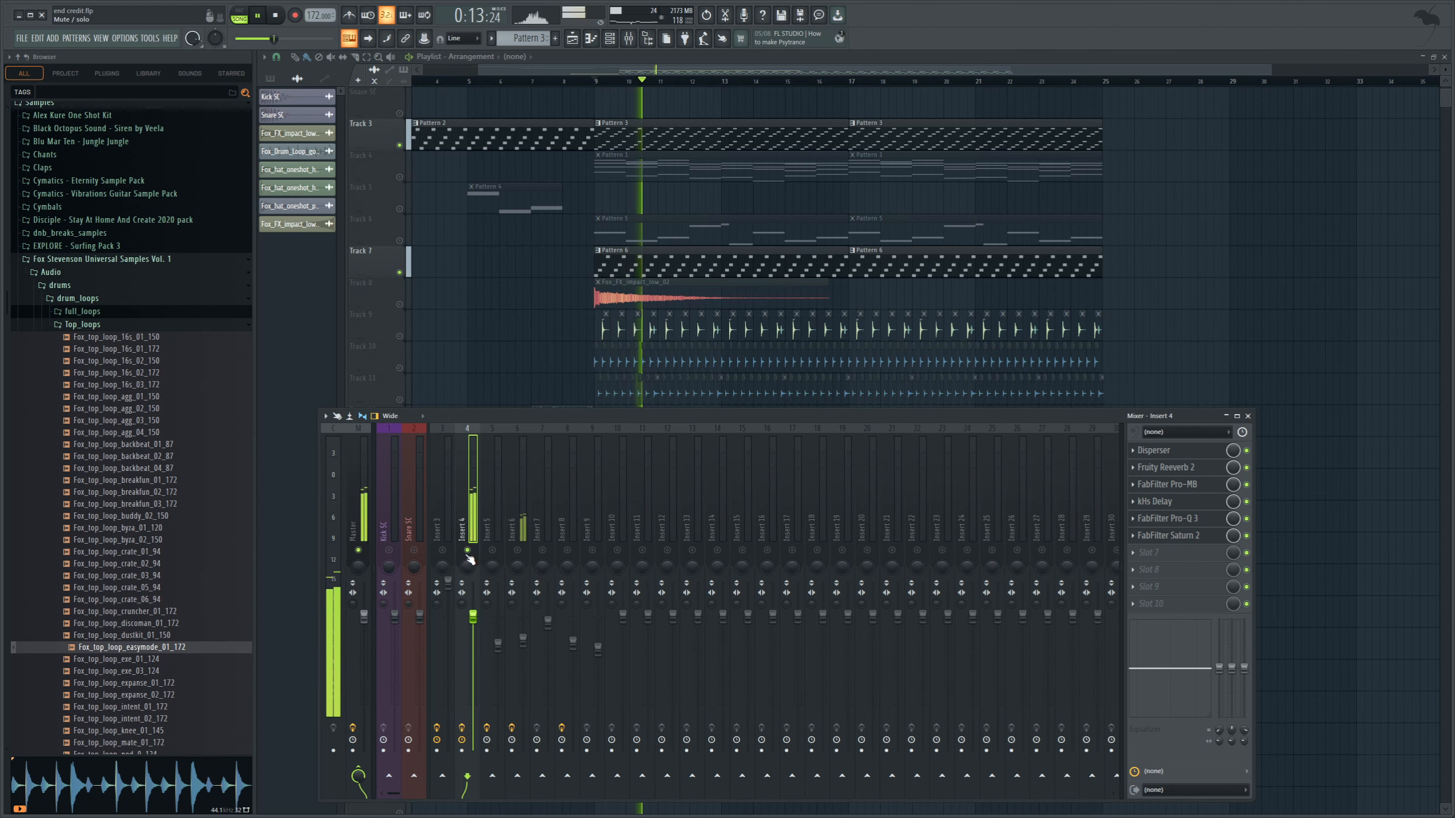
{"action": "right_click", "coordinate": [467, 552]}
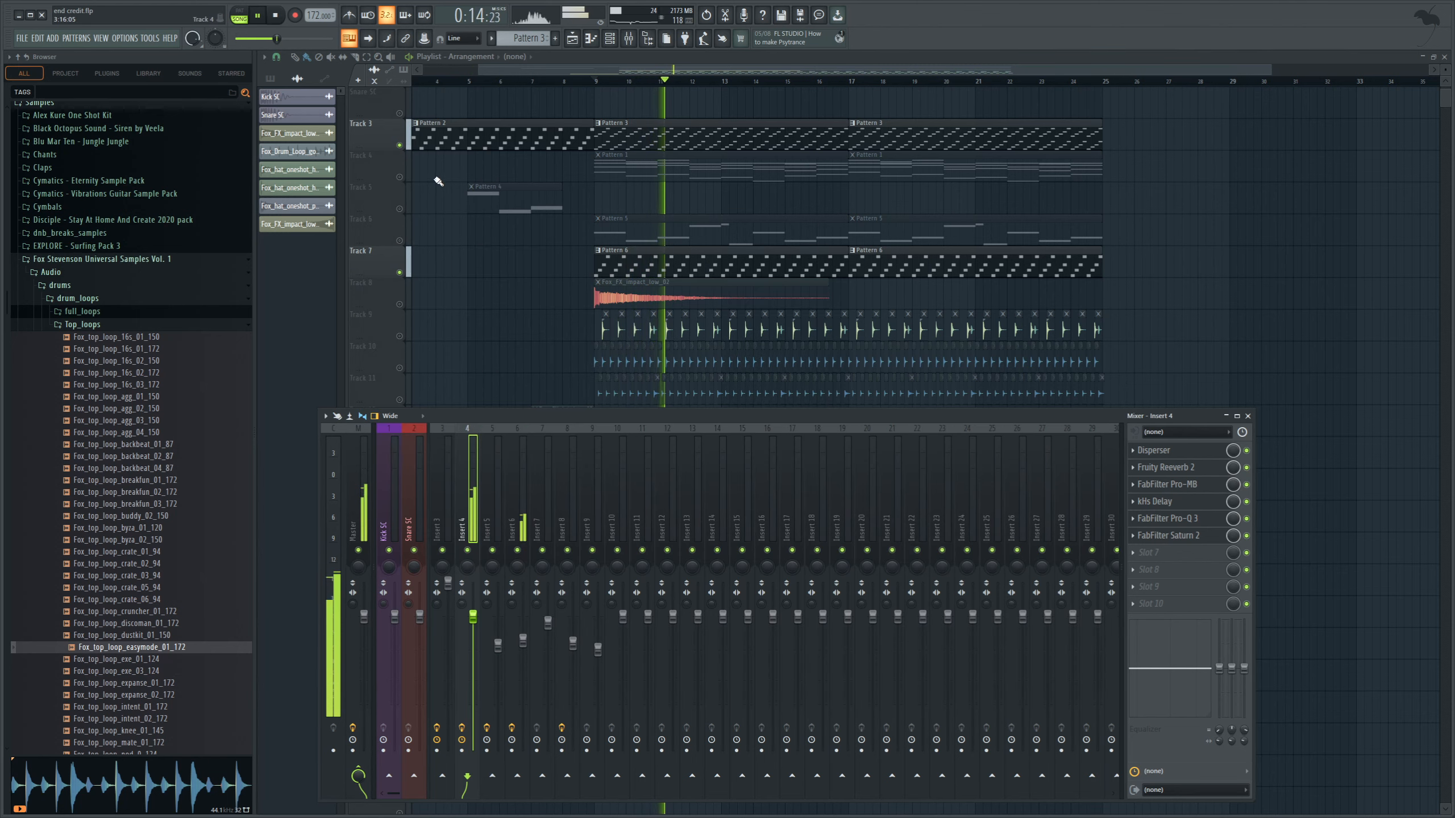
Step: Restore all playlist tracks, play the full mix from bar 9 with the mixer open, and stop playback
{"action": "right_click", "coordinate": [400, 178]}
{"action": "right_click", "coordinate": [400, 178]}
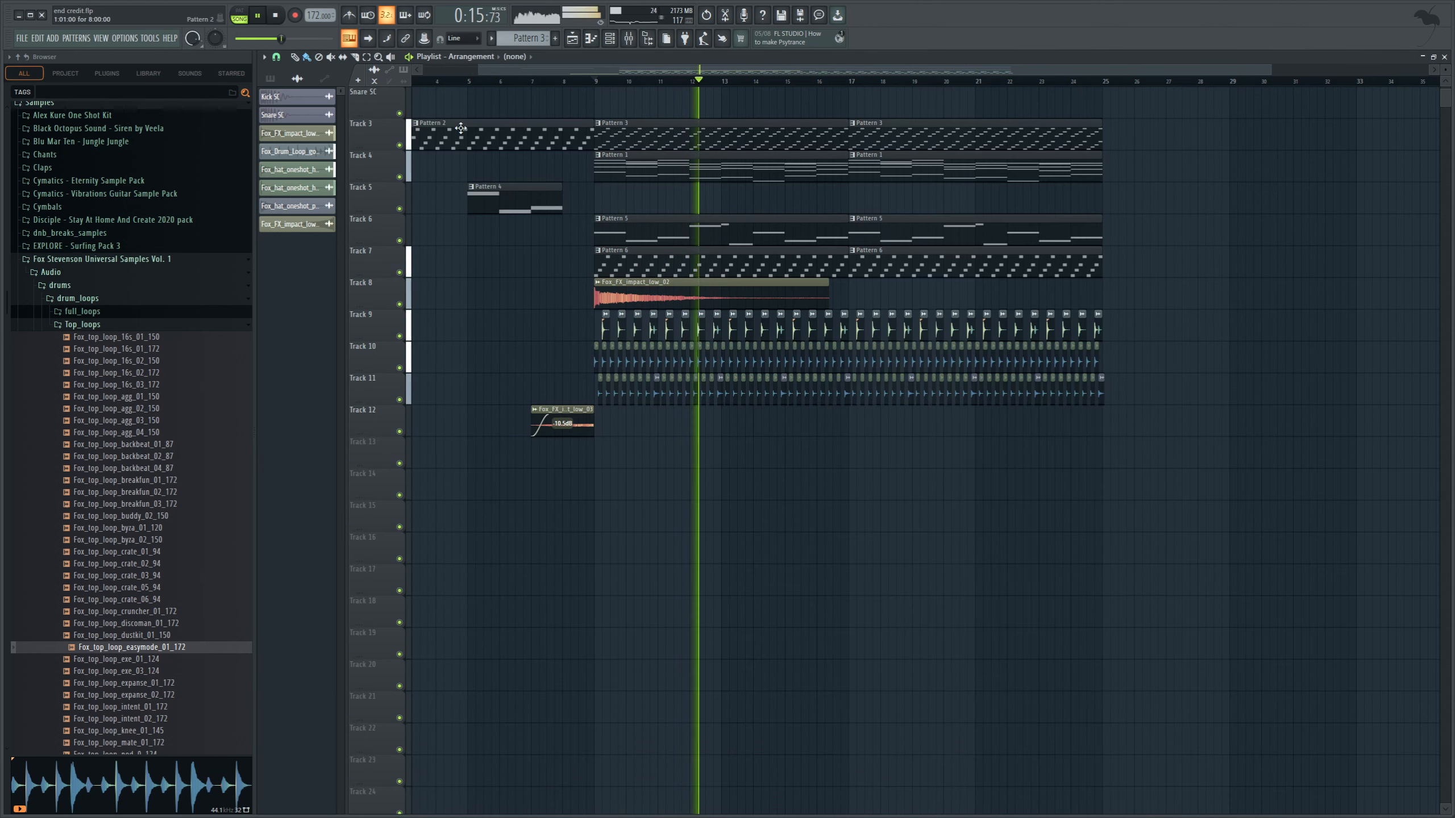
{"action": "left_click", "coordinate": [593, 83]}
{"action": "left_click", "coordinate": [630, 41]}
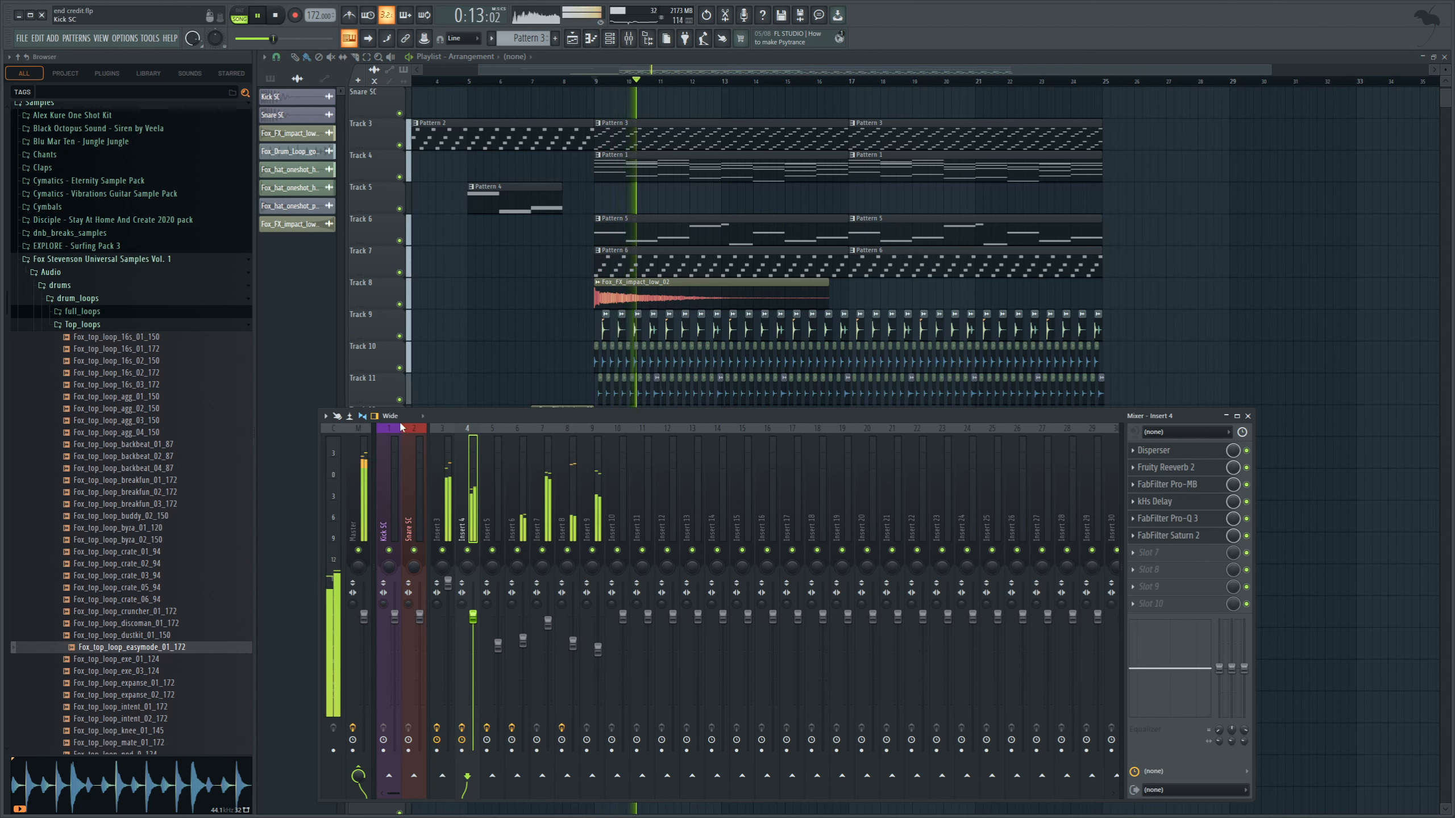
{"action": "left_click", "coordinate": [278, 17]}
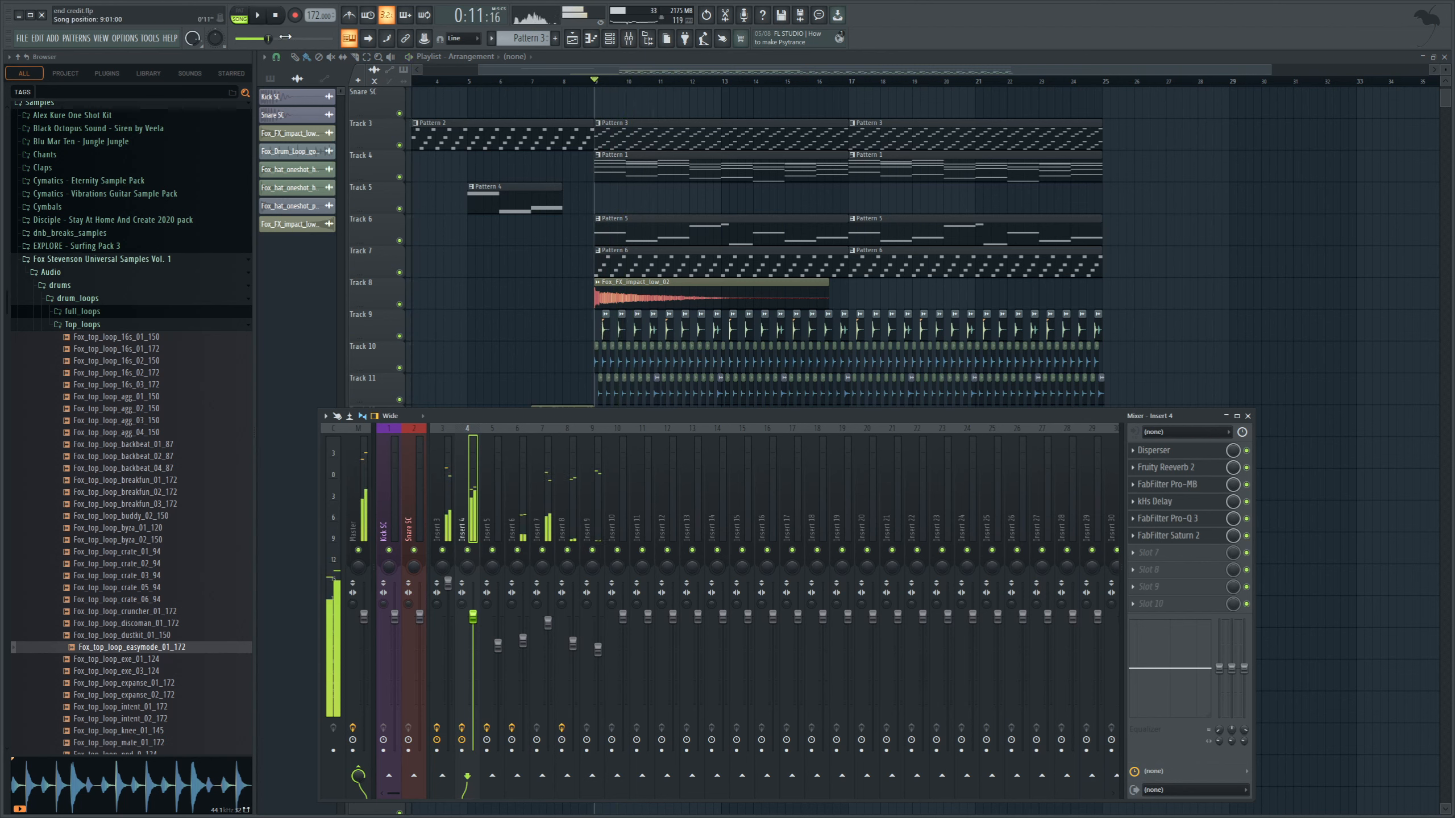